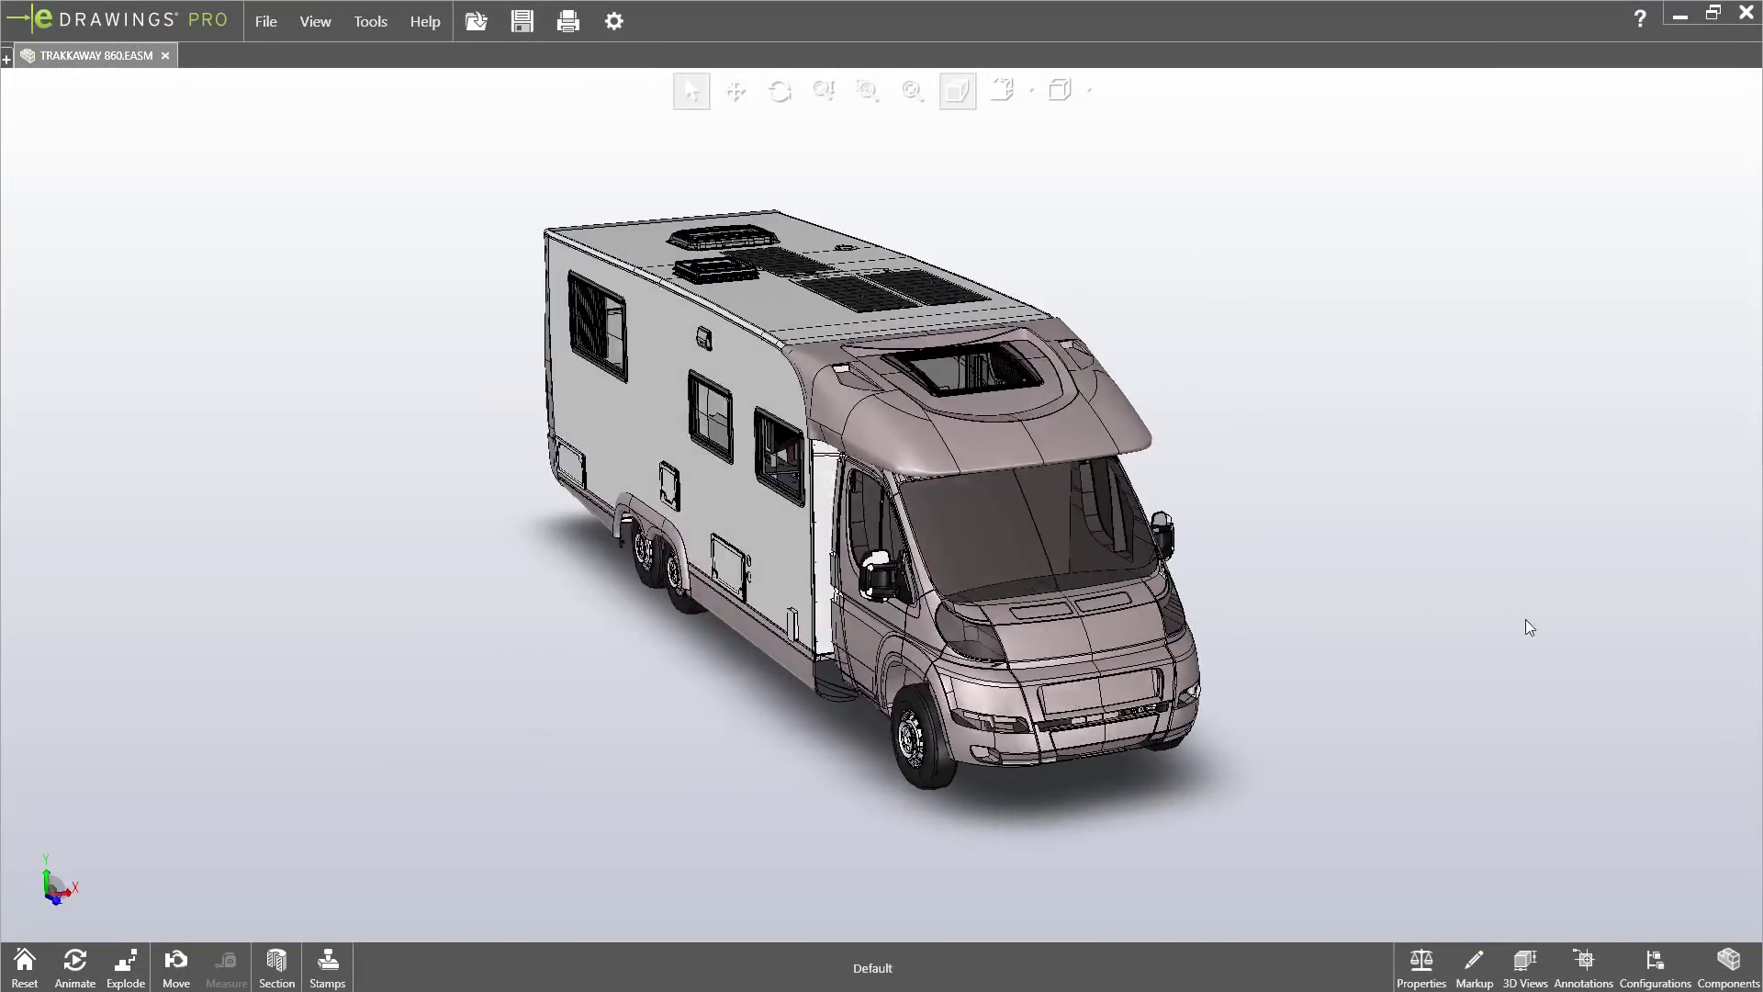
Orbit the vehicle model to show more of its side.
{"action": "left_click_drag", "start_coordinate": [1530, 627], "coordinate": [1748, 627]}
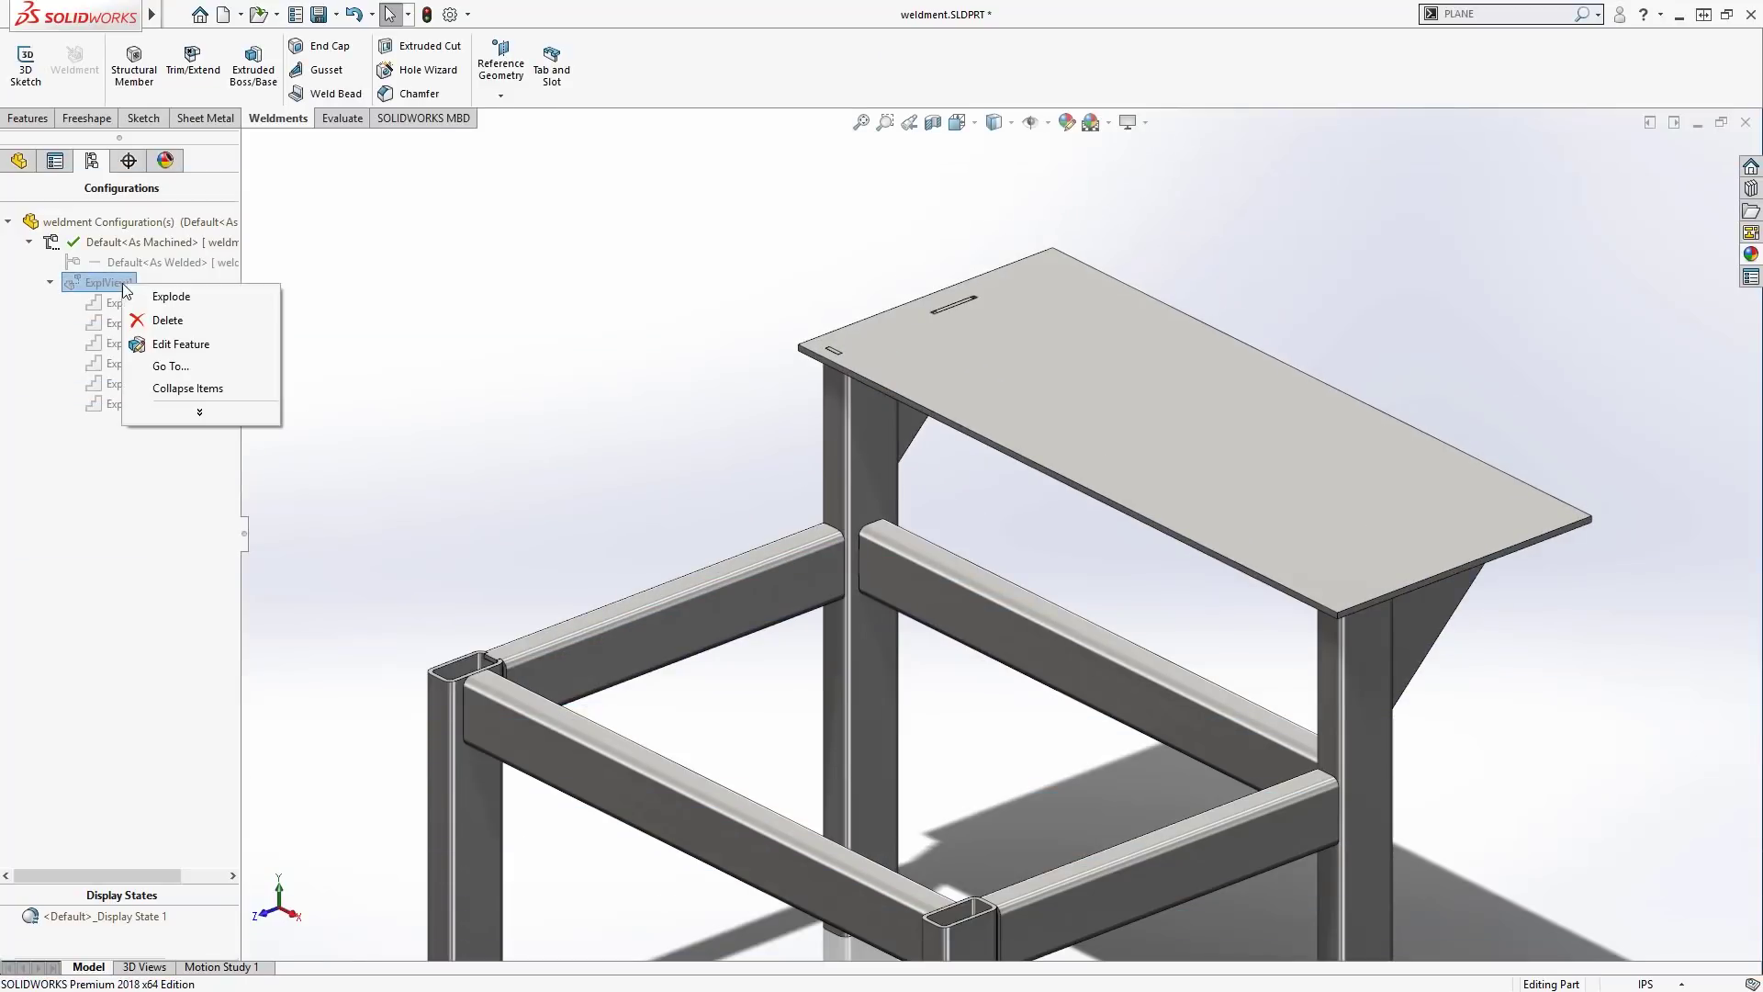
Explode the weldment table, zoom in on its tab-and-slot joints, and edit Tab and Slot-Tab1.
{"action": "left_click", "coordinate": [184, 299]}
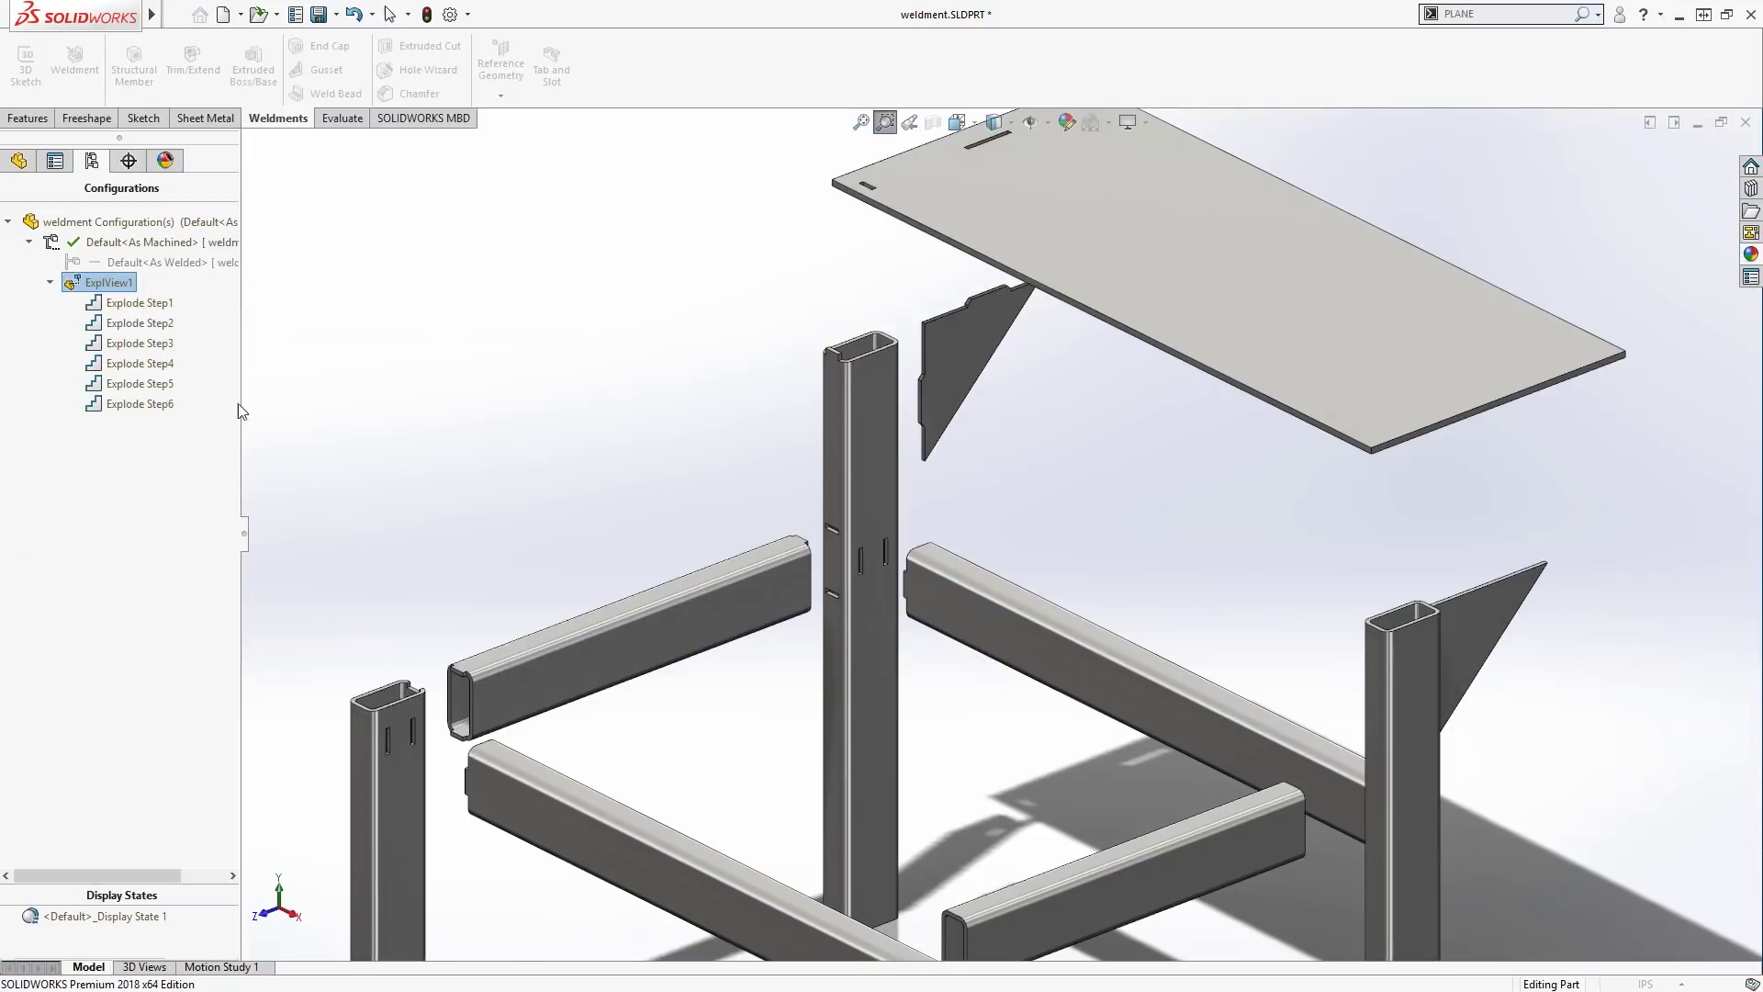
{"action": "left_click_drag", "start_coordinate": [329, 606], "coordinate": [627, 880]}
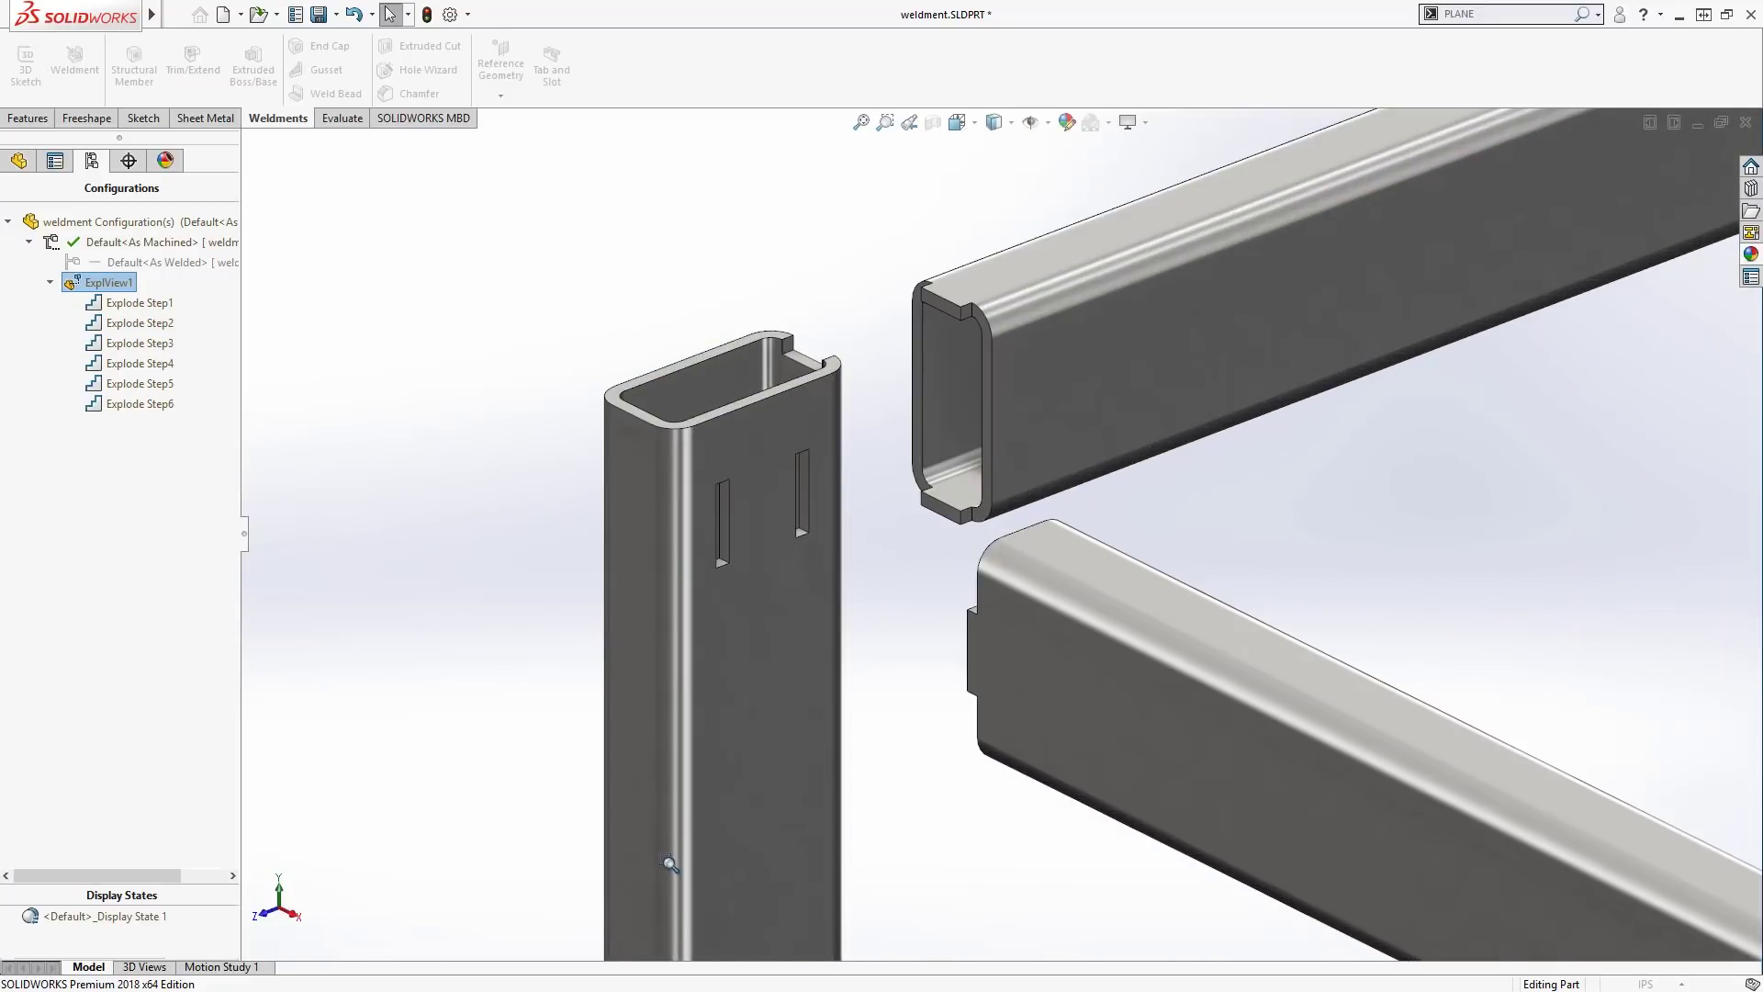
{"action": "middle_click_drag", "start_coordinate": [1356, 442], "coordinate": [913, 693], "text": "ctrl"}
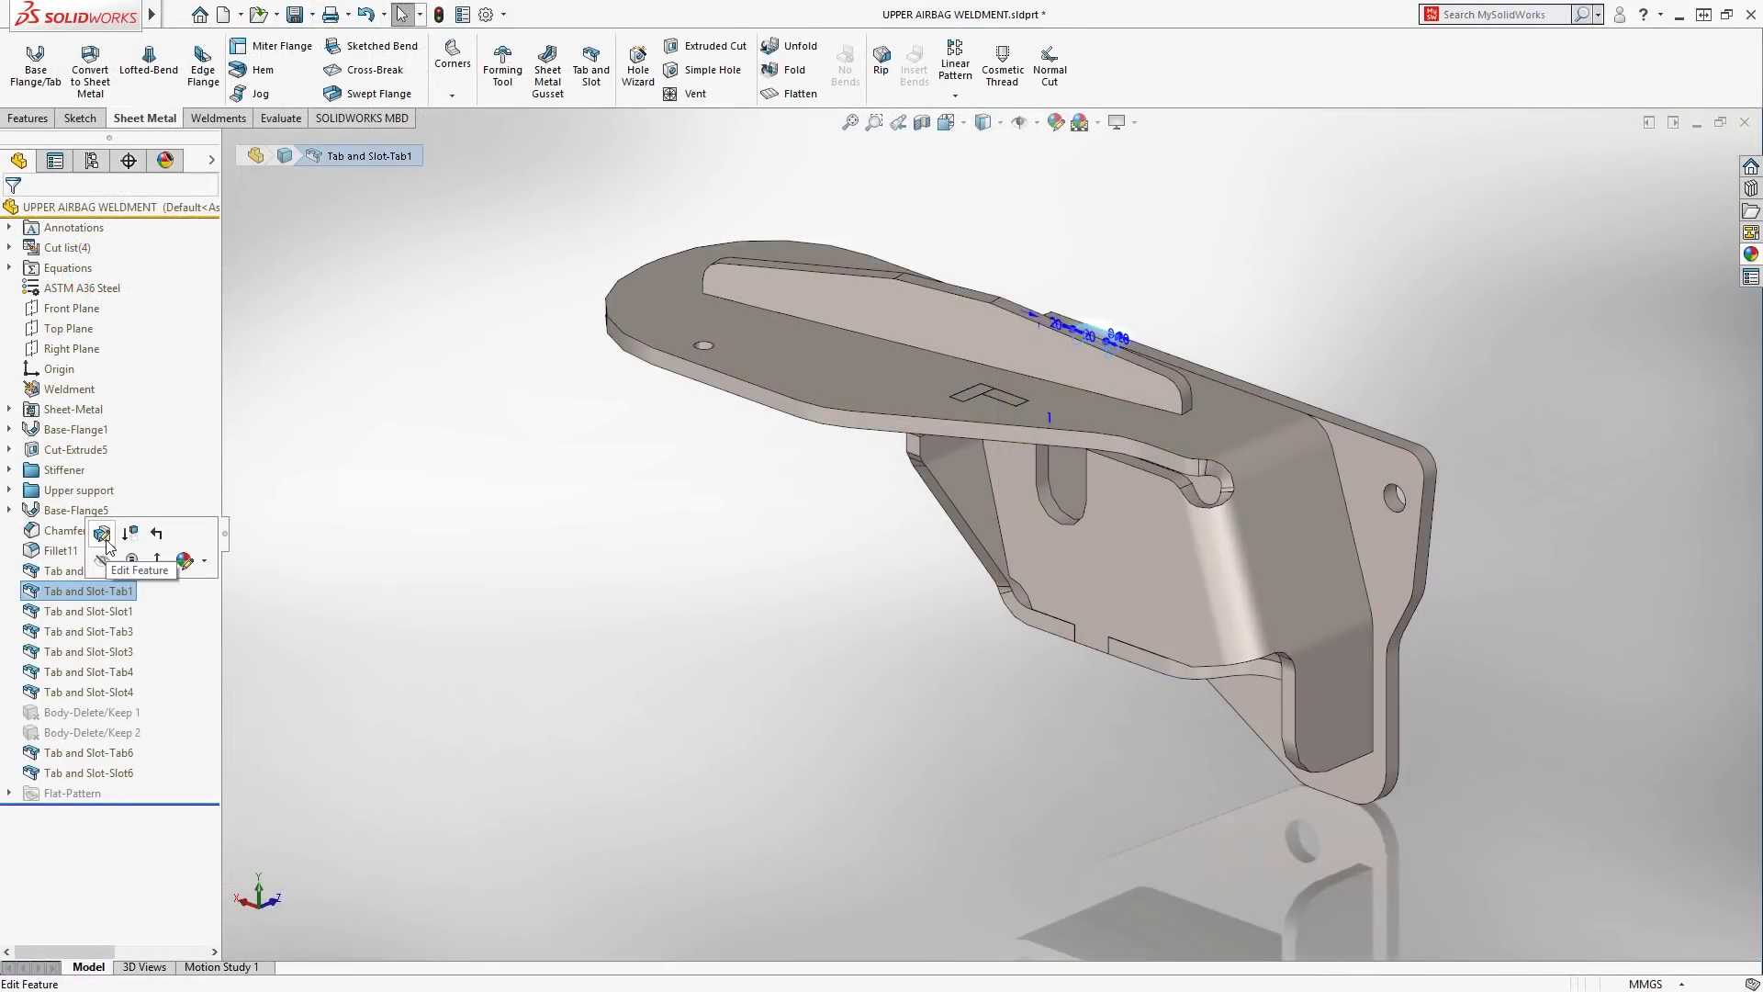
{"action": "left_click", "coordinate": [103, 534]}
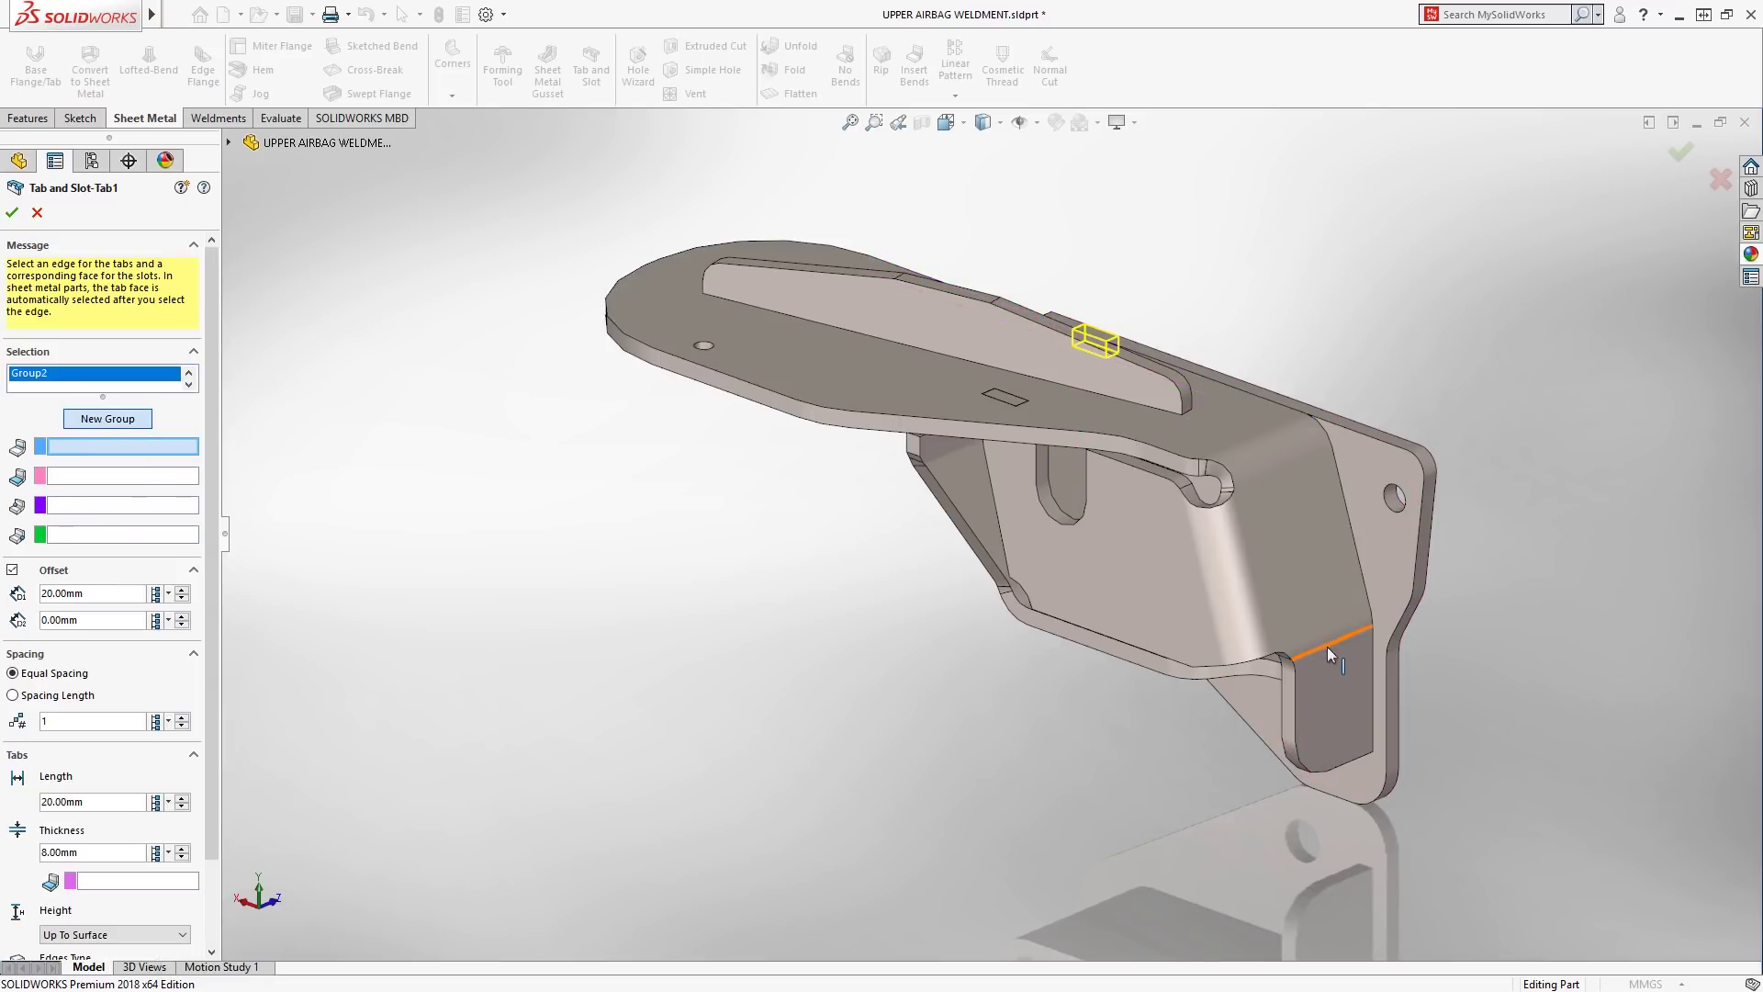
Add a tab group on the bracket's lower vertical edge against the base flange face.
{"action": "left_click", "coordinate": [1371, 654]}
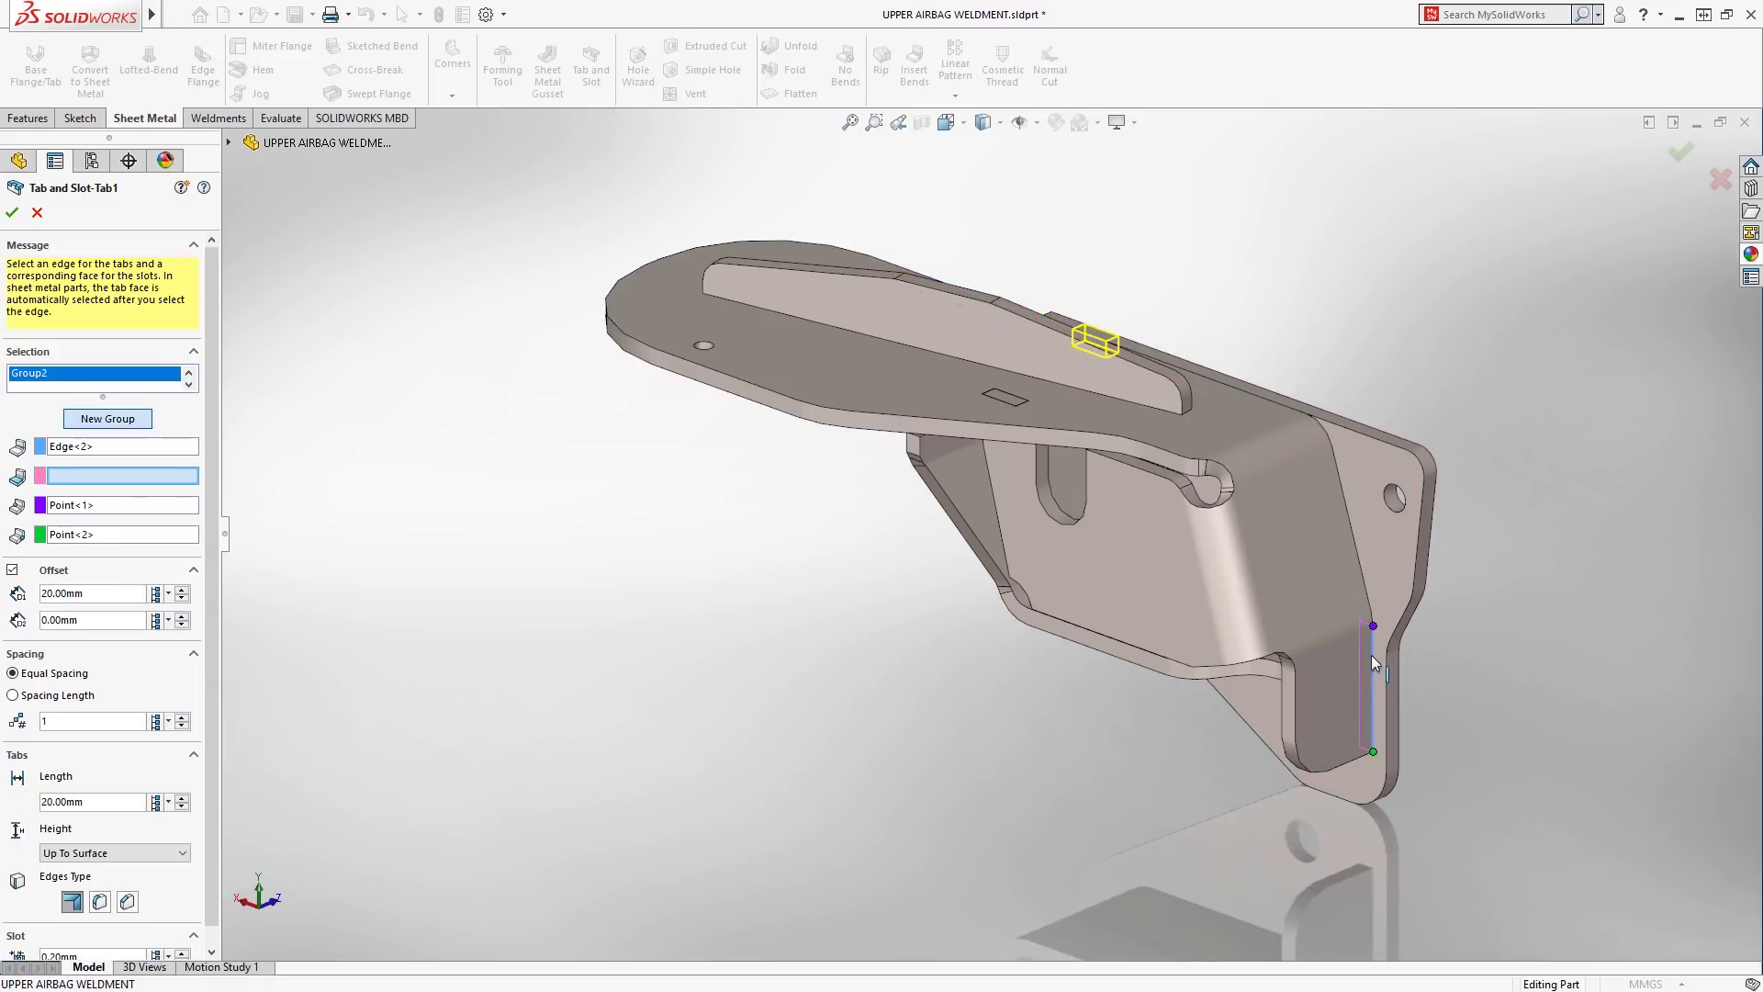
{"action": "right_click", "coordinate": [1407, 576]}
{"action": "left_click", "coordinate": [1422, 590]}
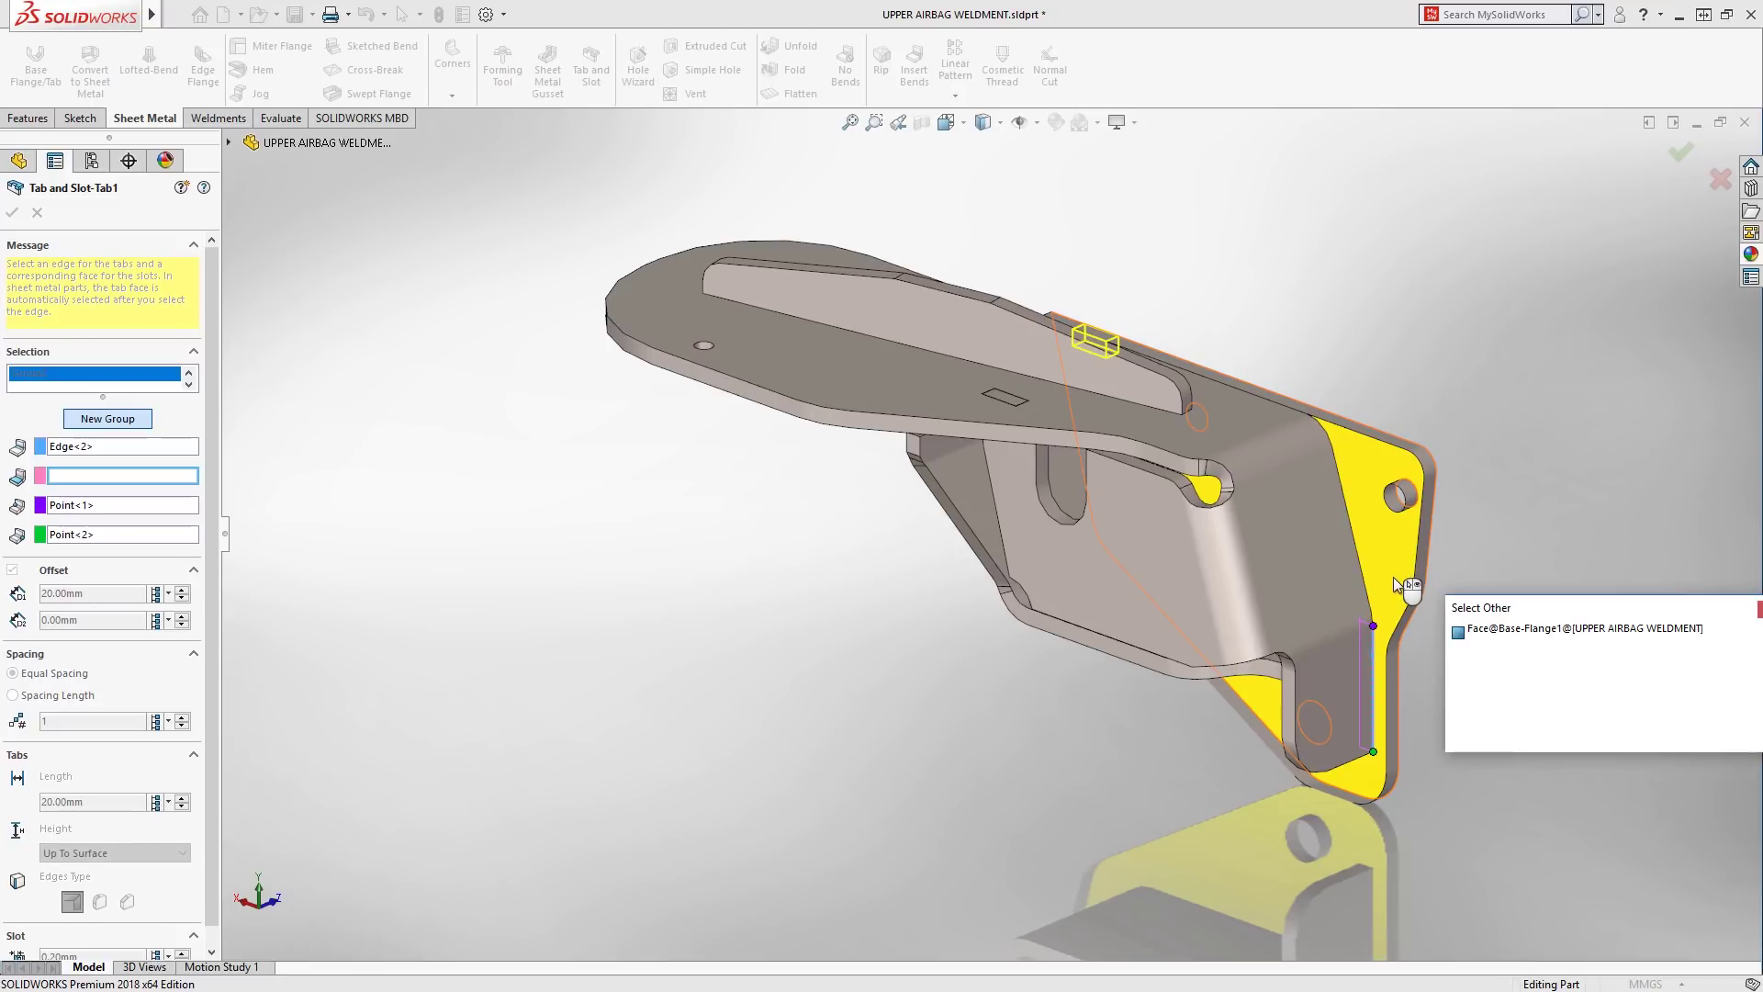
{"action": "left_click", "coordinate": [1393, 577]}
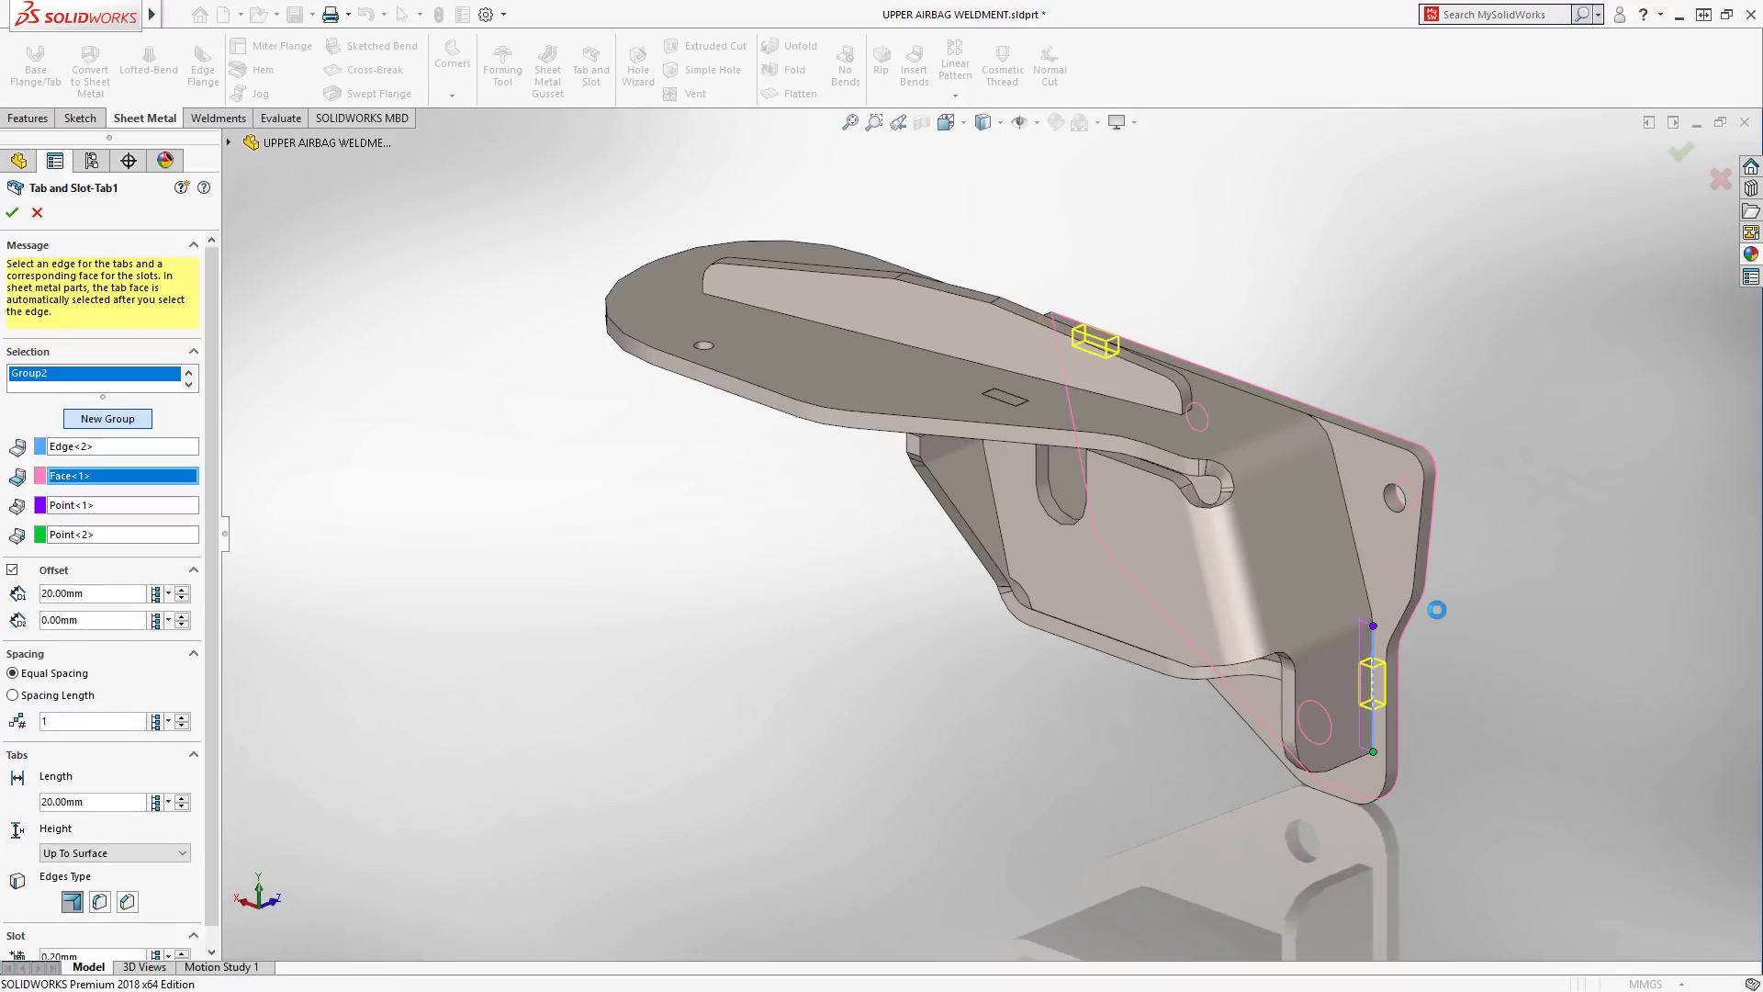
Explode the airbag weldment into its plates using ExplView1.
{"action": "left_click", "coordinate": [92, 162]}
{"action": "right_click", "coordinate": [99, 290]}
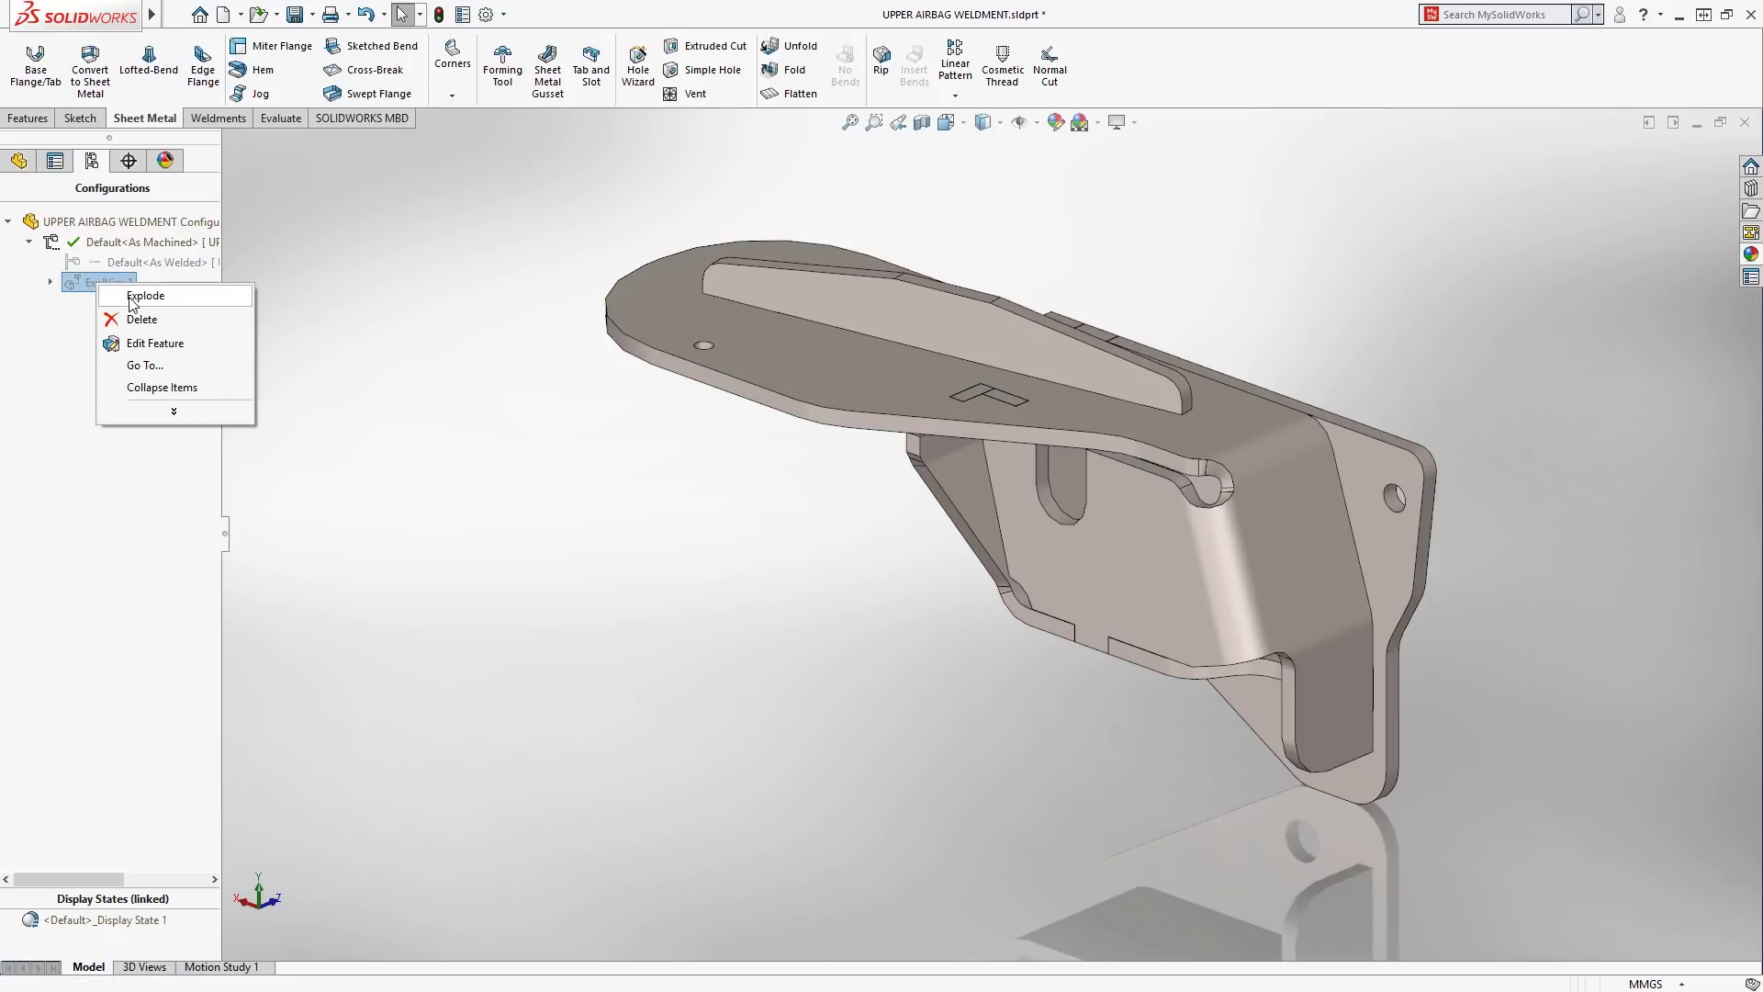
{"action": "left_click", "coordinate": [135, 300]}
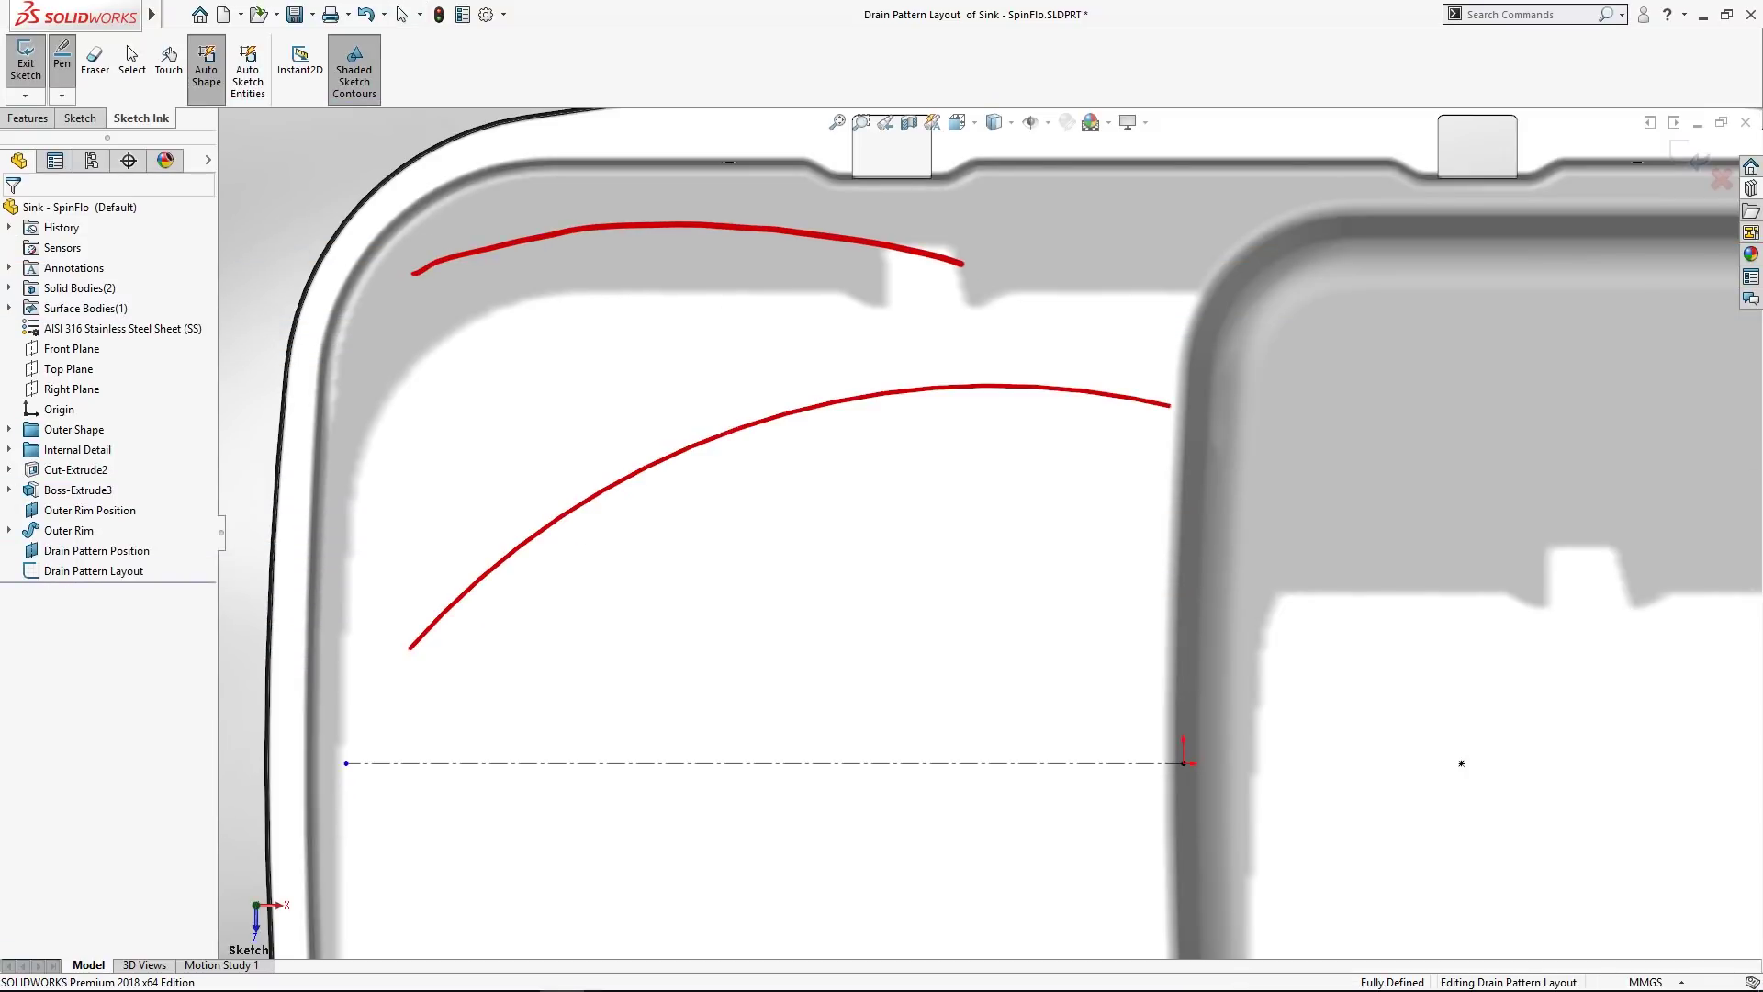
Ink strokes joining the curves and closing the left side, then enable Auto Sketch Entities.
{"action": "left_click_drag", "start_coordinate": [1152, 374], "coordinate": [1169, 405]}
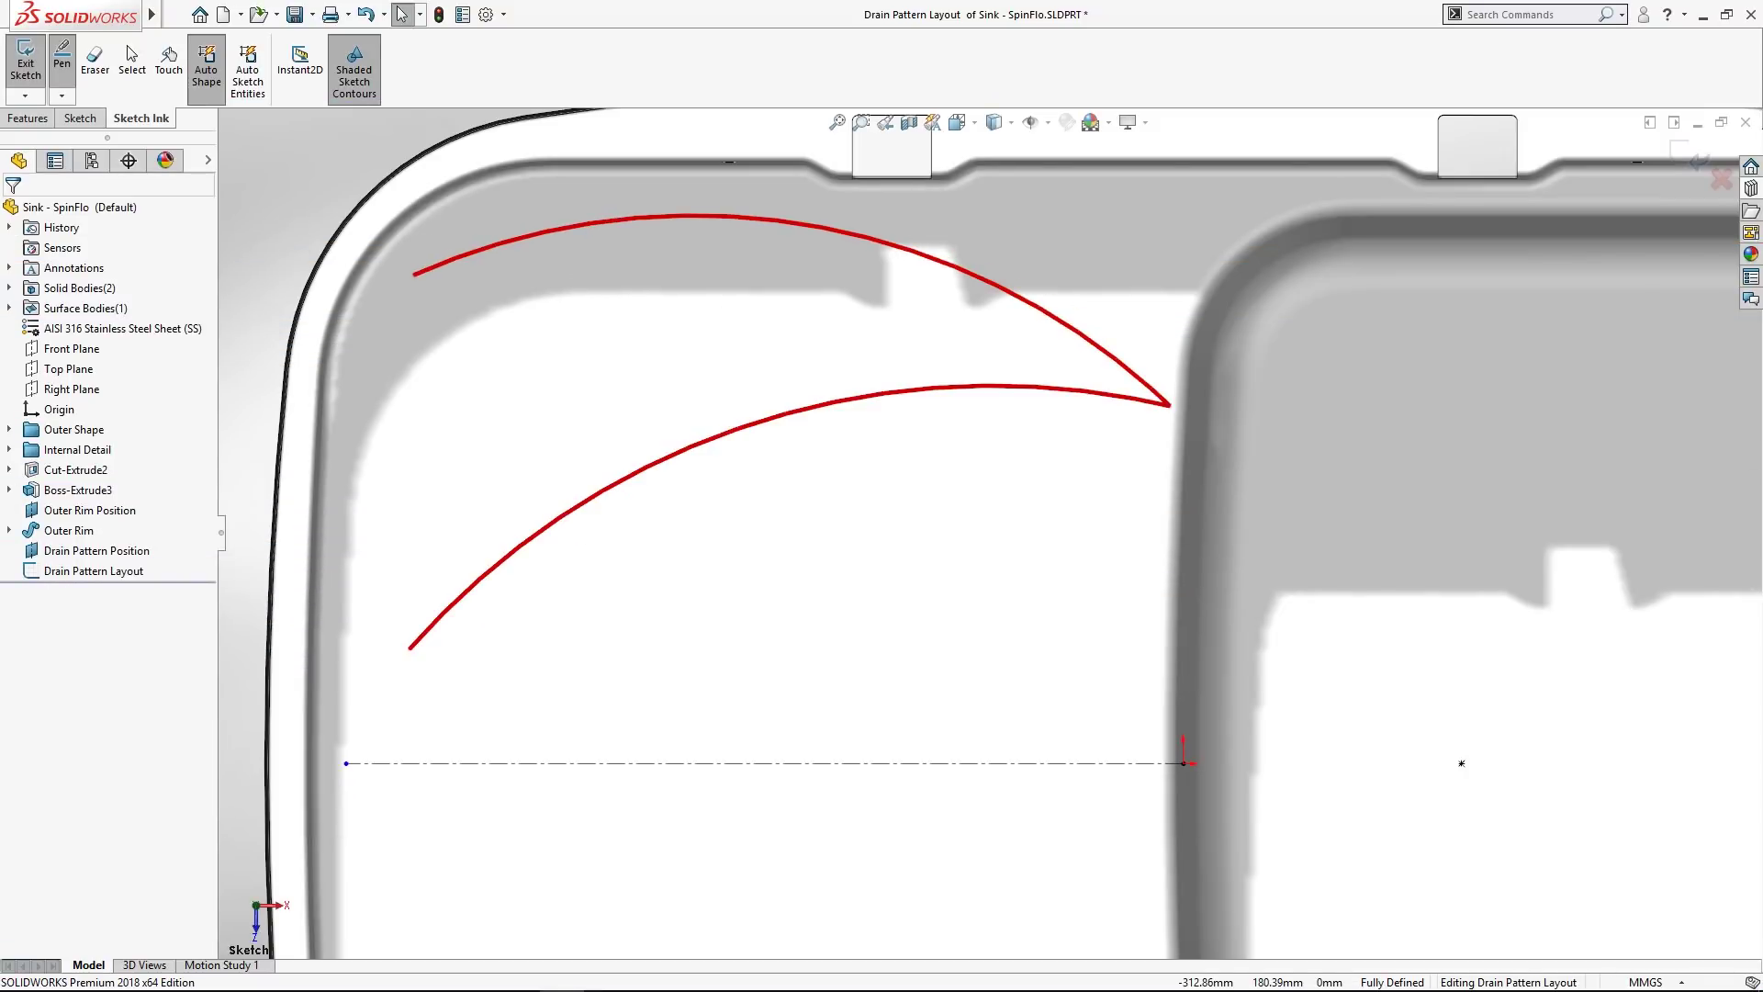
{"action": "left_click_drag", "start_coordinate": [423, 306], "coordinate": [413, 273]}
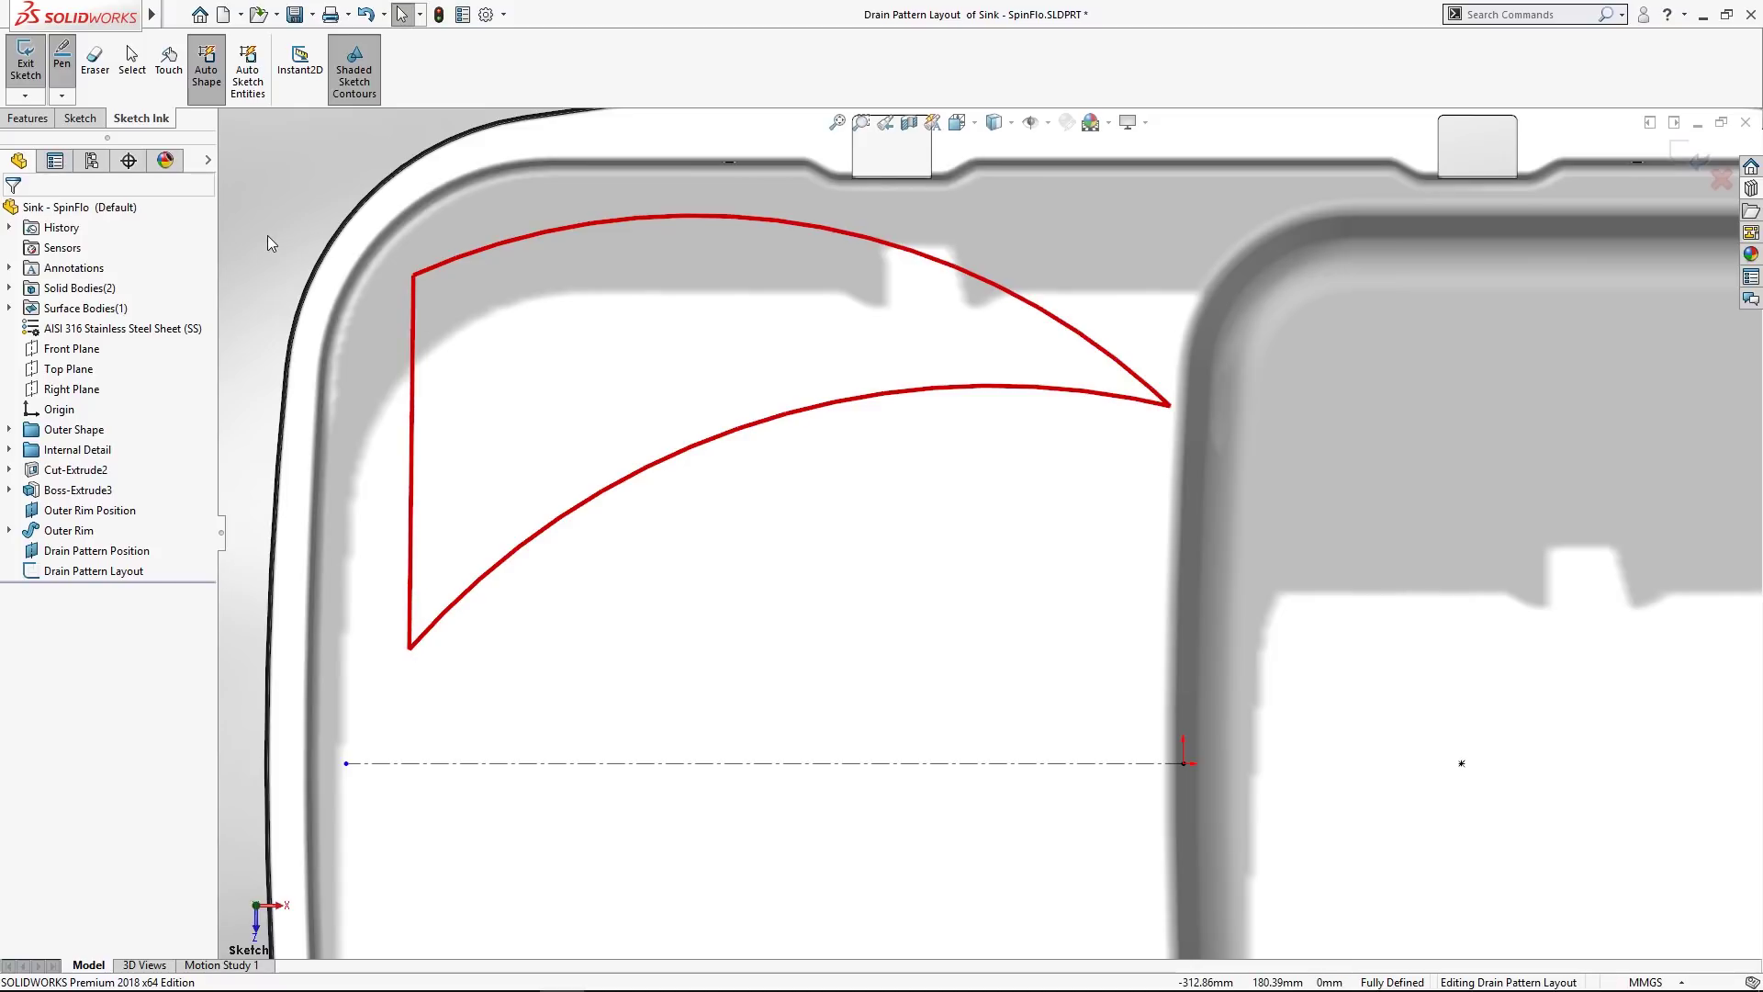
{"action": "left_click", "coordinate": [250, 103]}
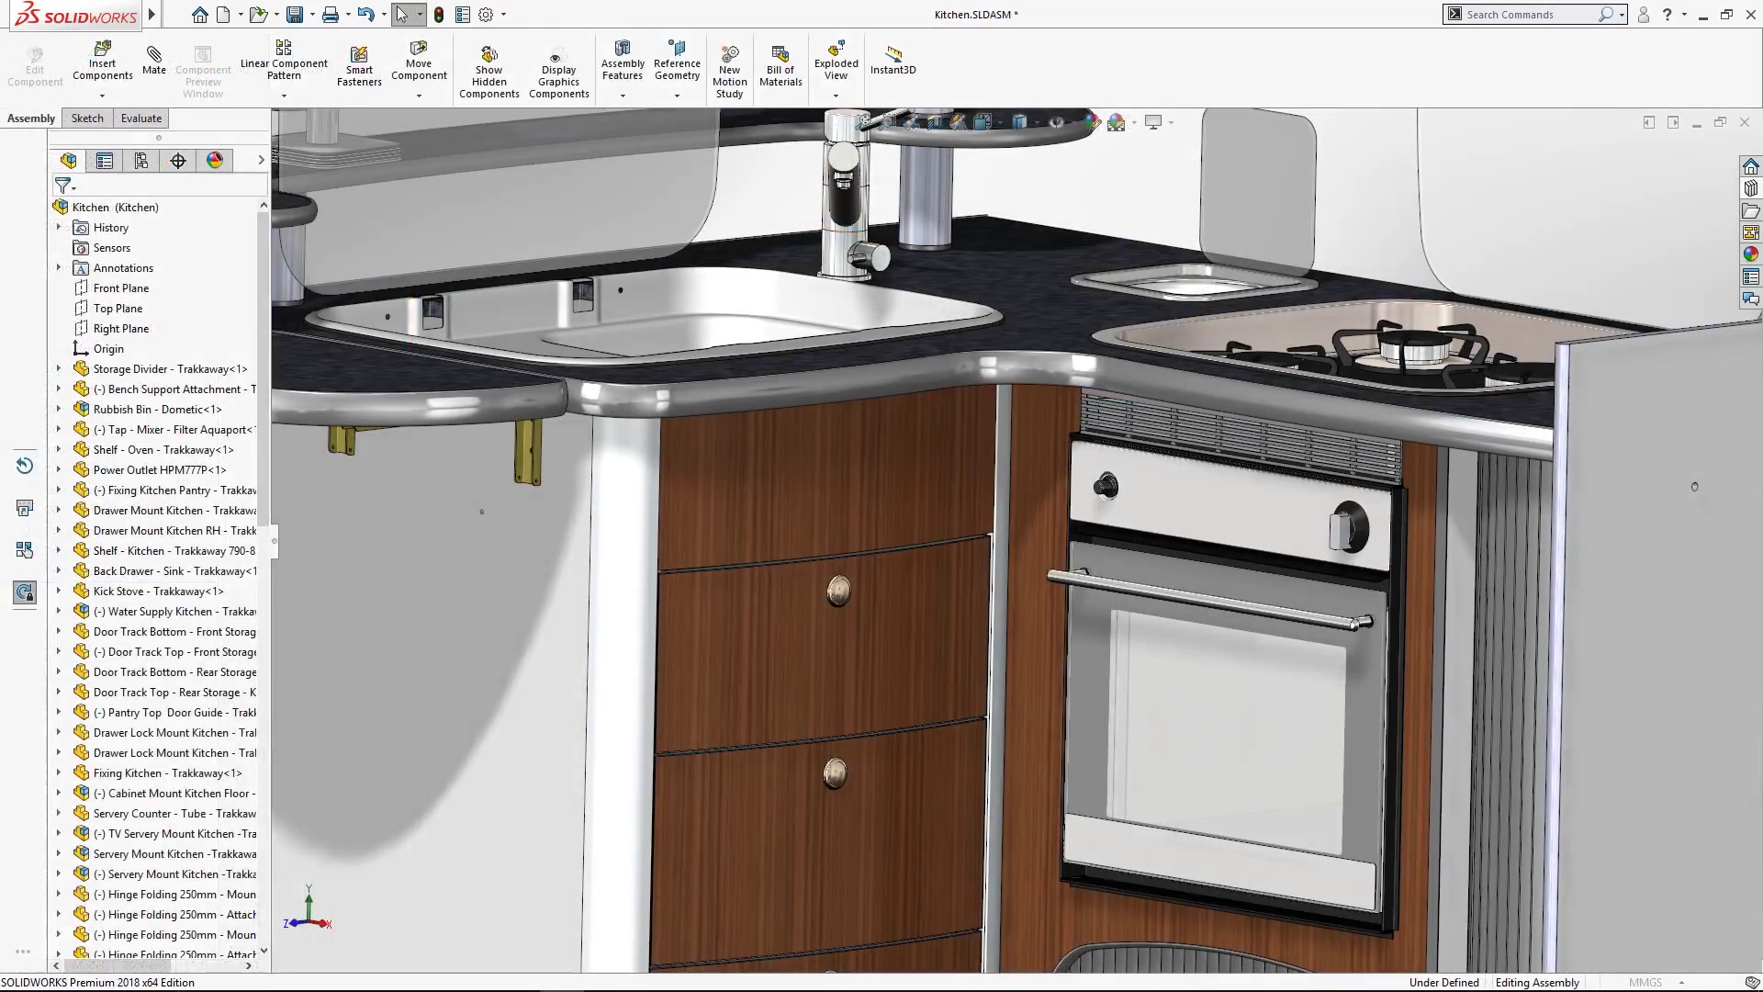
Check dynamic clearance between the top drawer front and oven door while dragging the drawer out.
{"action": "left_click", "coordinate": [827, 468]}
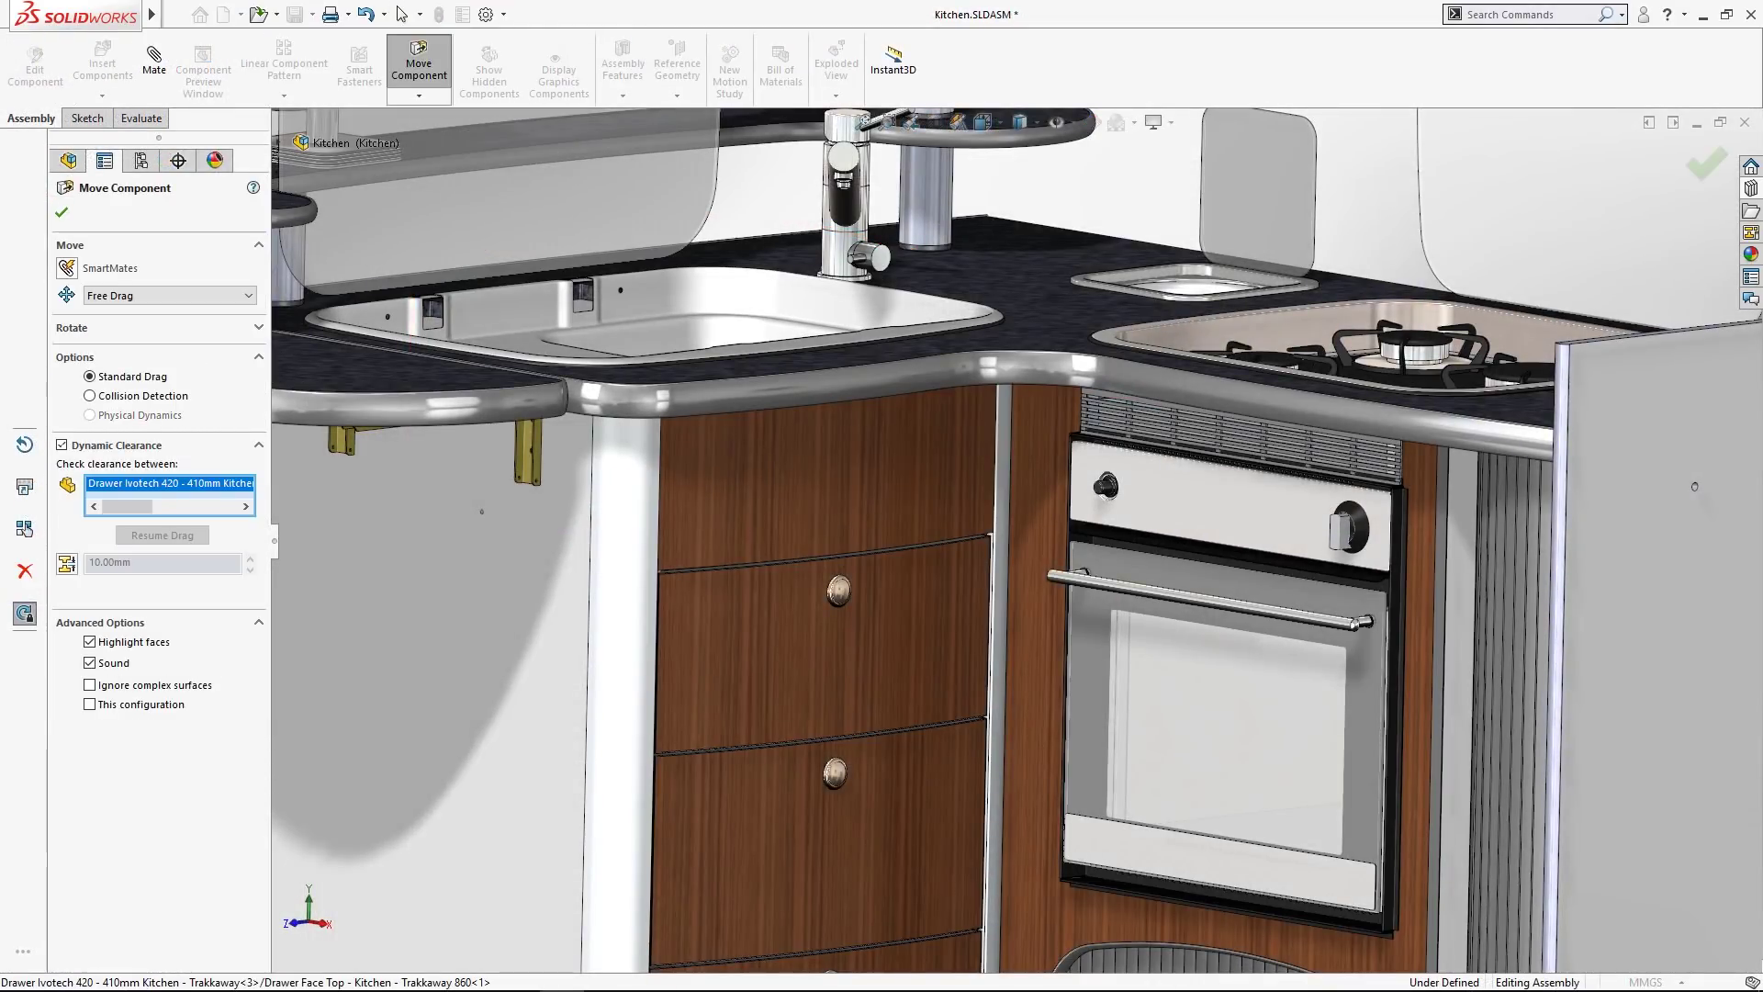
{"action": "left_click", "coordinate": [1221, 698]}
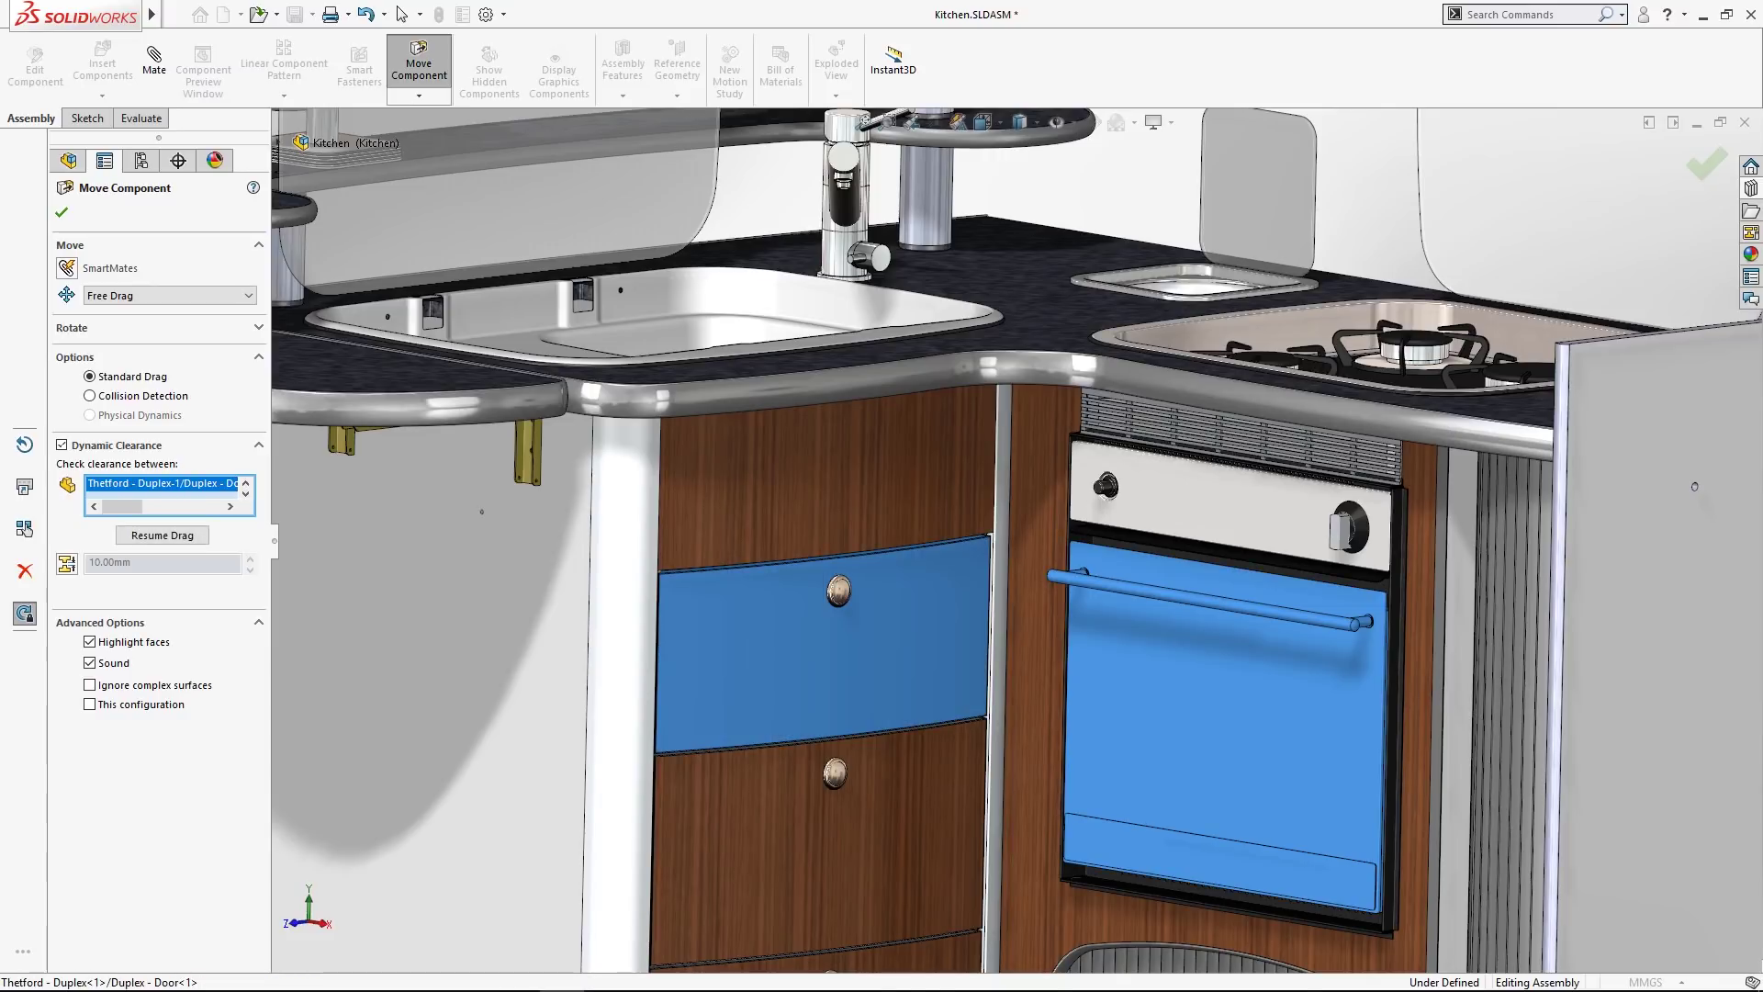
{"action": "left_click", "coordinate": [163, 535]}
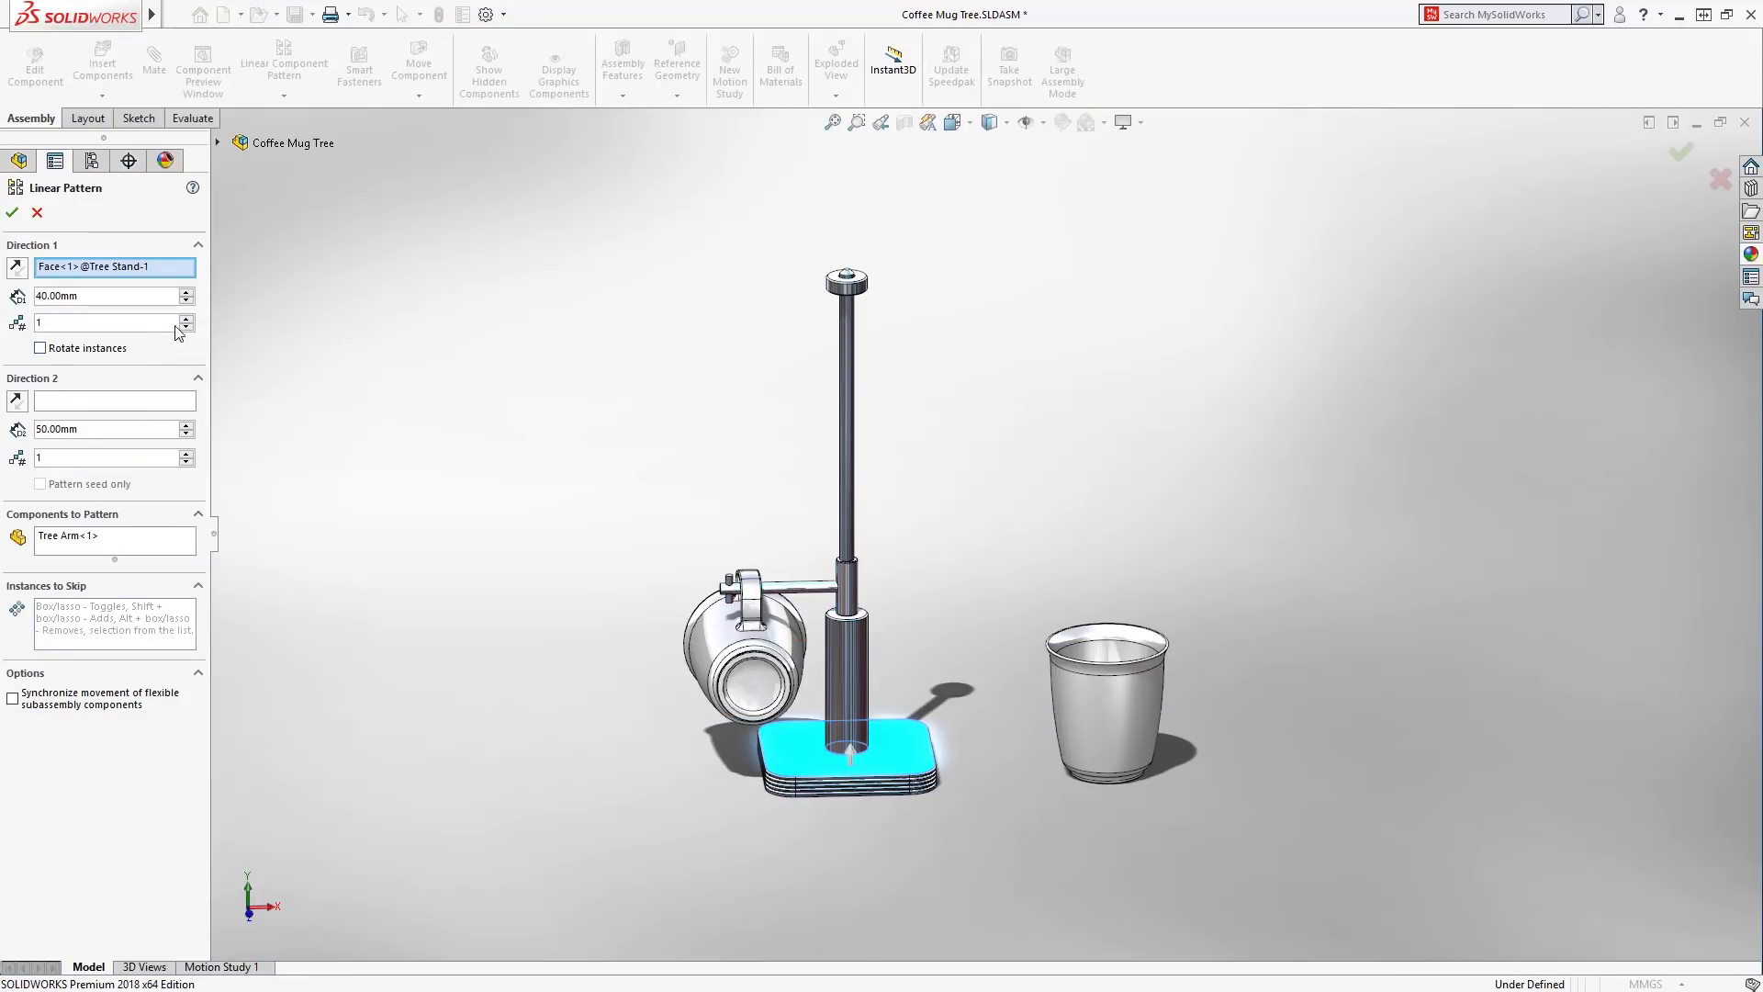
Pattern the tree arm into 6 instances, each rotated 120 degrees about the stand cylinder.
{"action": "left_click", "coordinate": [185, 318]}
{"action": "left_click", "coordinate": [186, 317]}
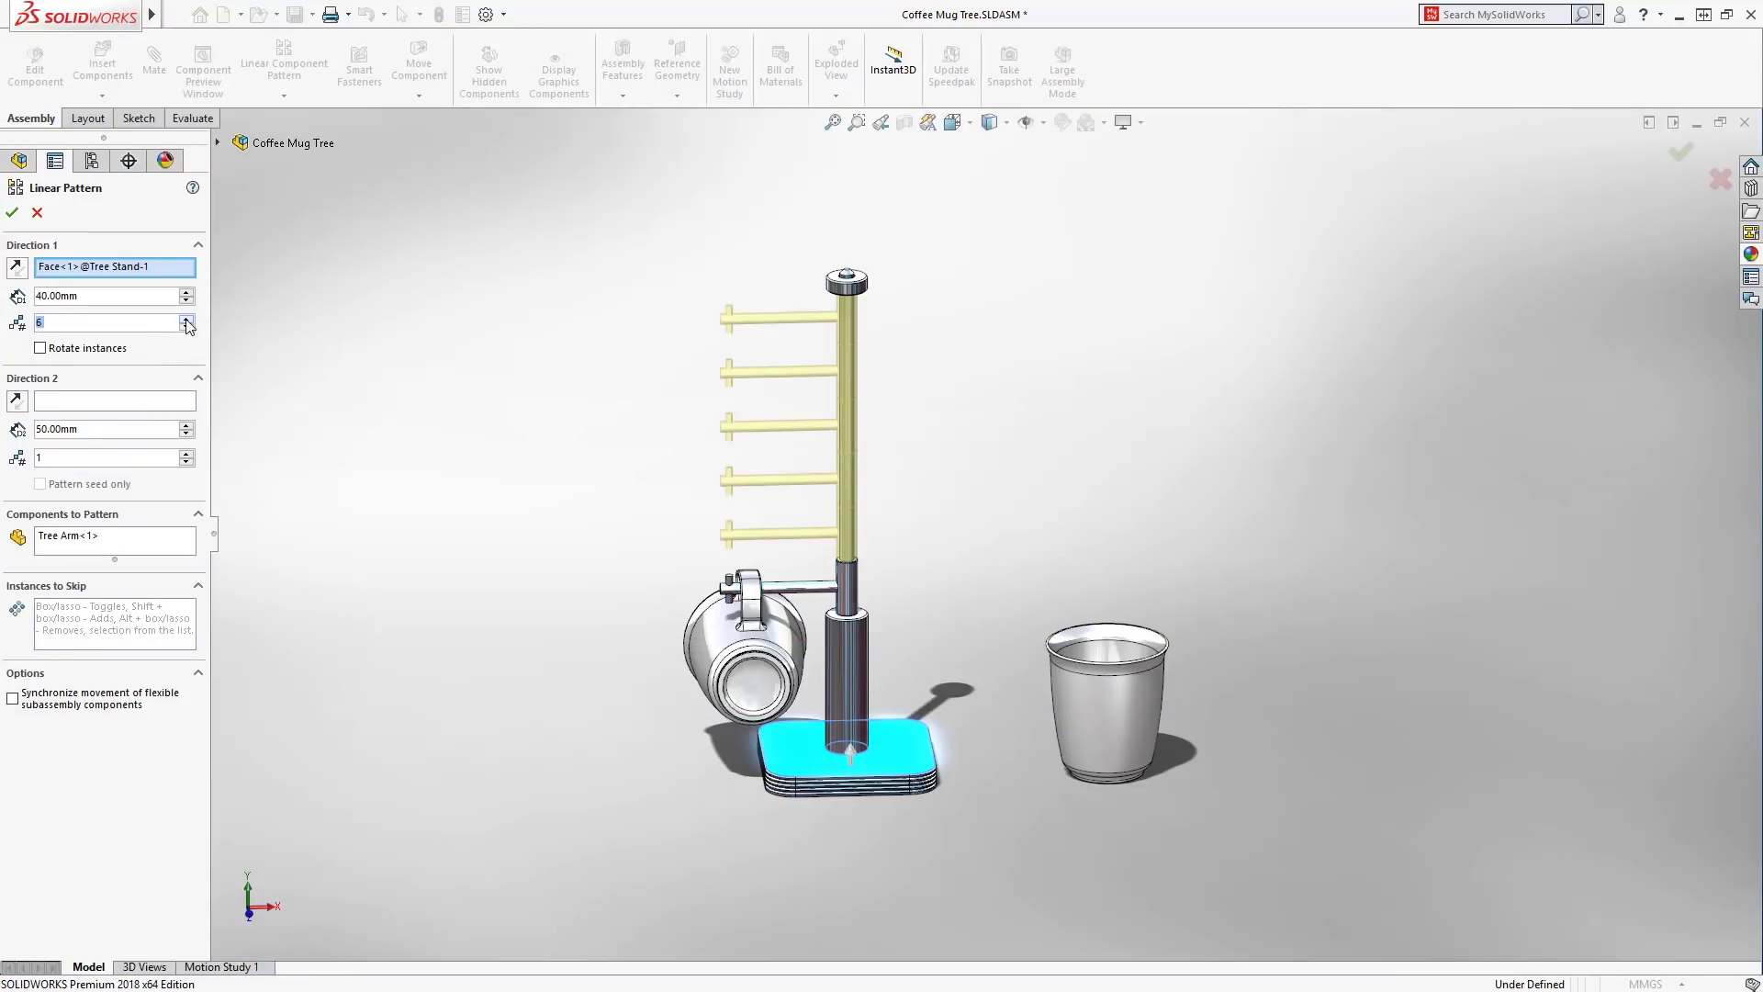
{"action": "left_click", "coordinate": [40, 349]}
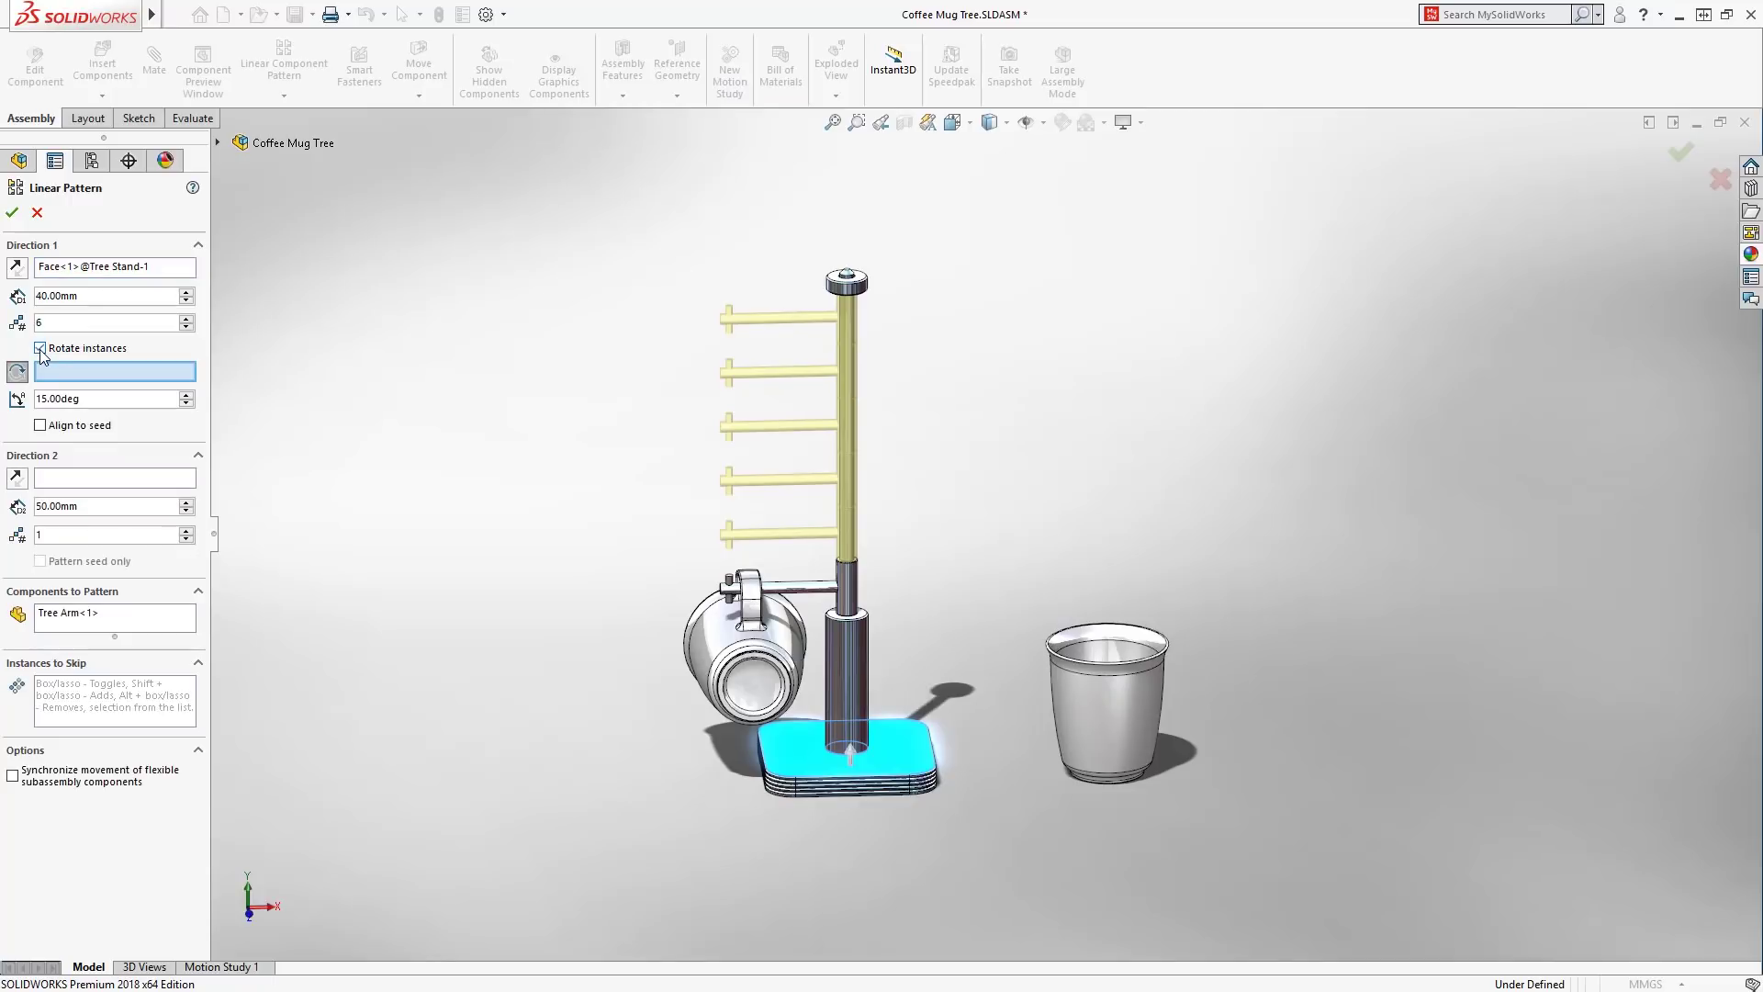
{"action": "left_click", "coordinate": [863, 646]}
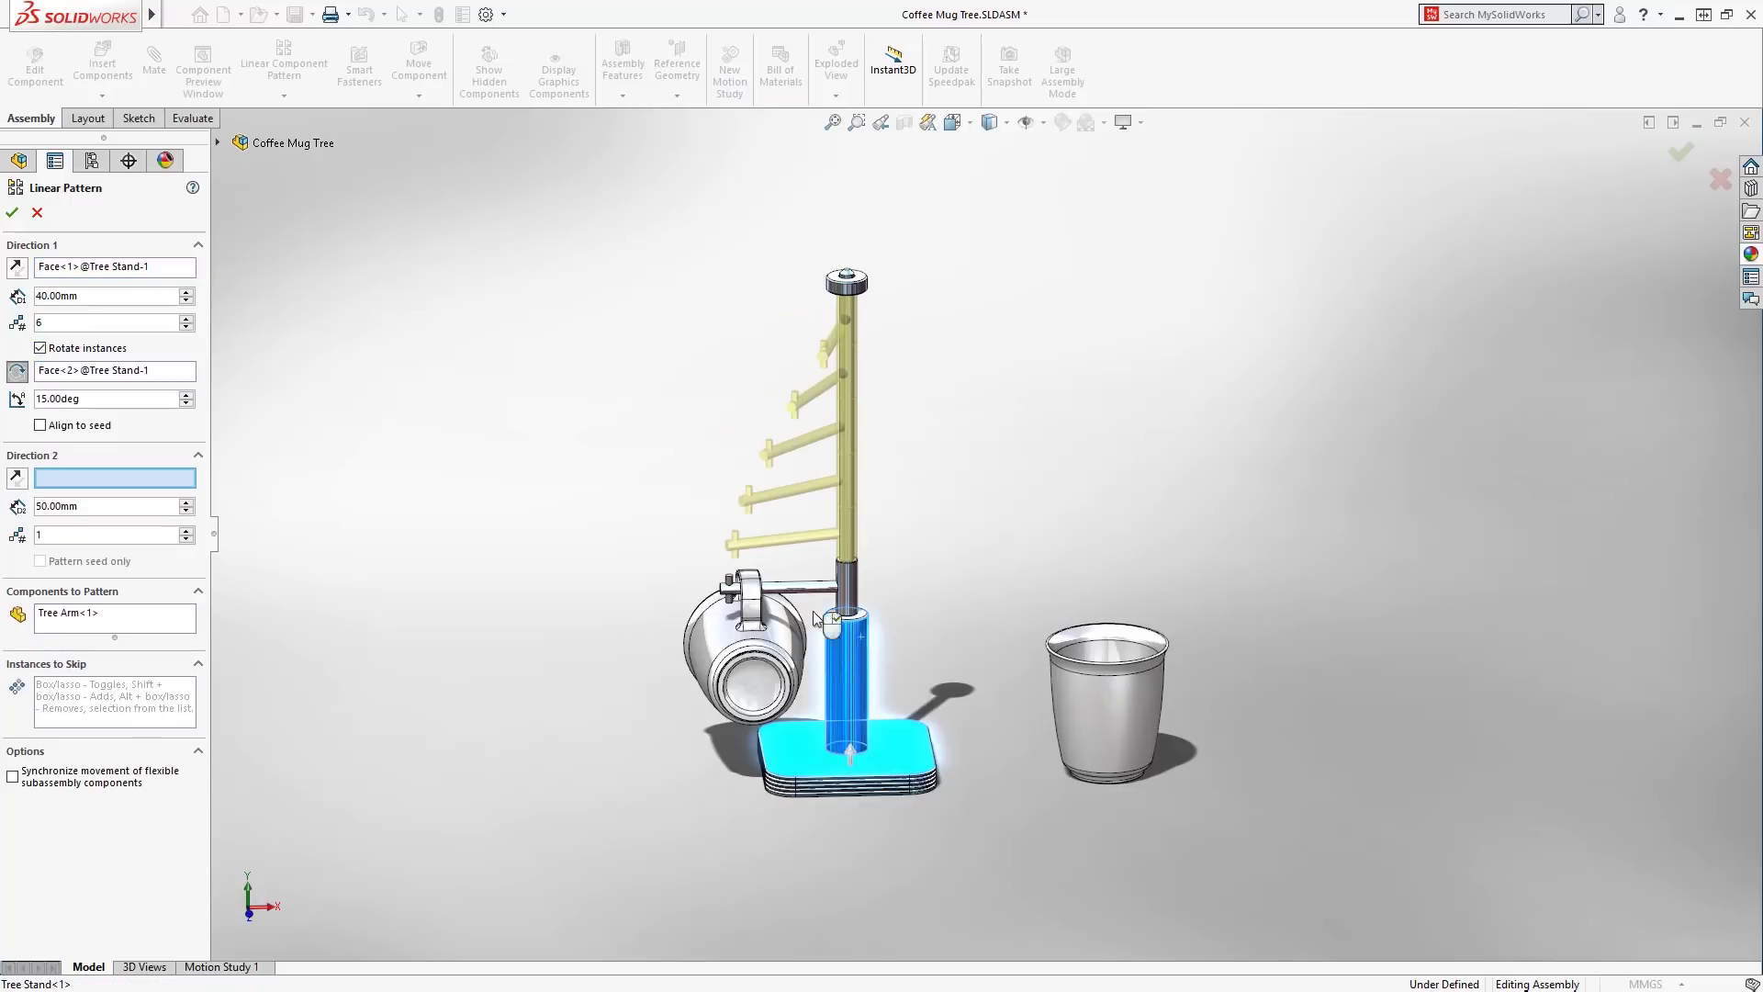
{"action": "scroll", "coordinate": [188, 401], "scroll_direction": "up", "scroll_amount": 5}
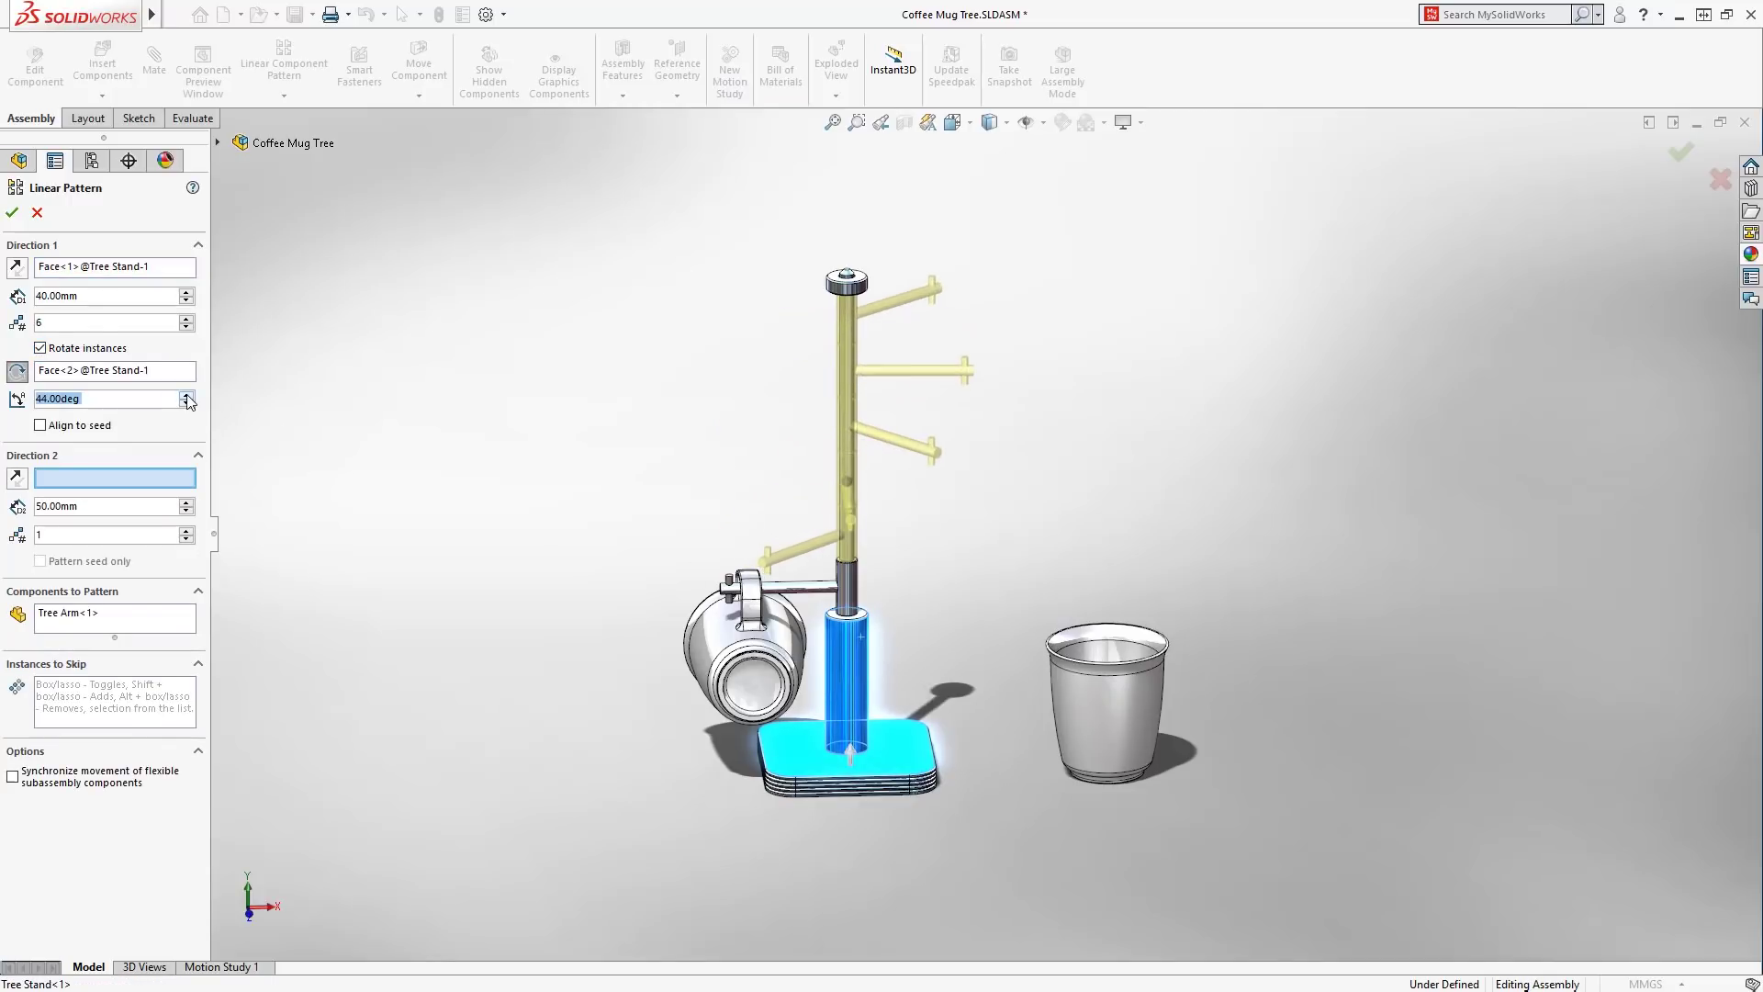
{"action": "type", "text": "120"}
{"action": "right_click", "coordinate": [285, 406]}
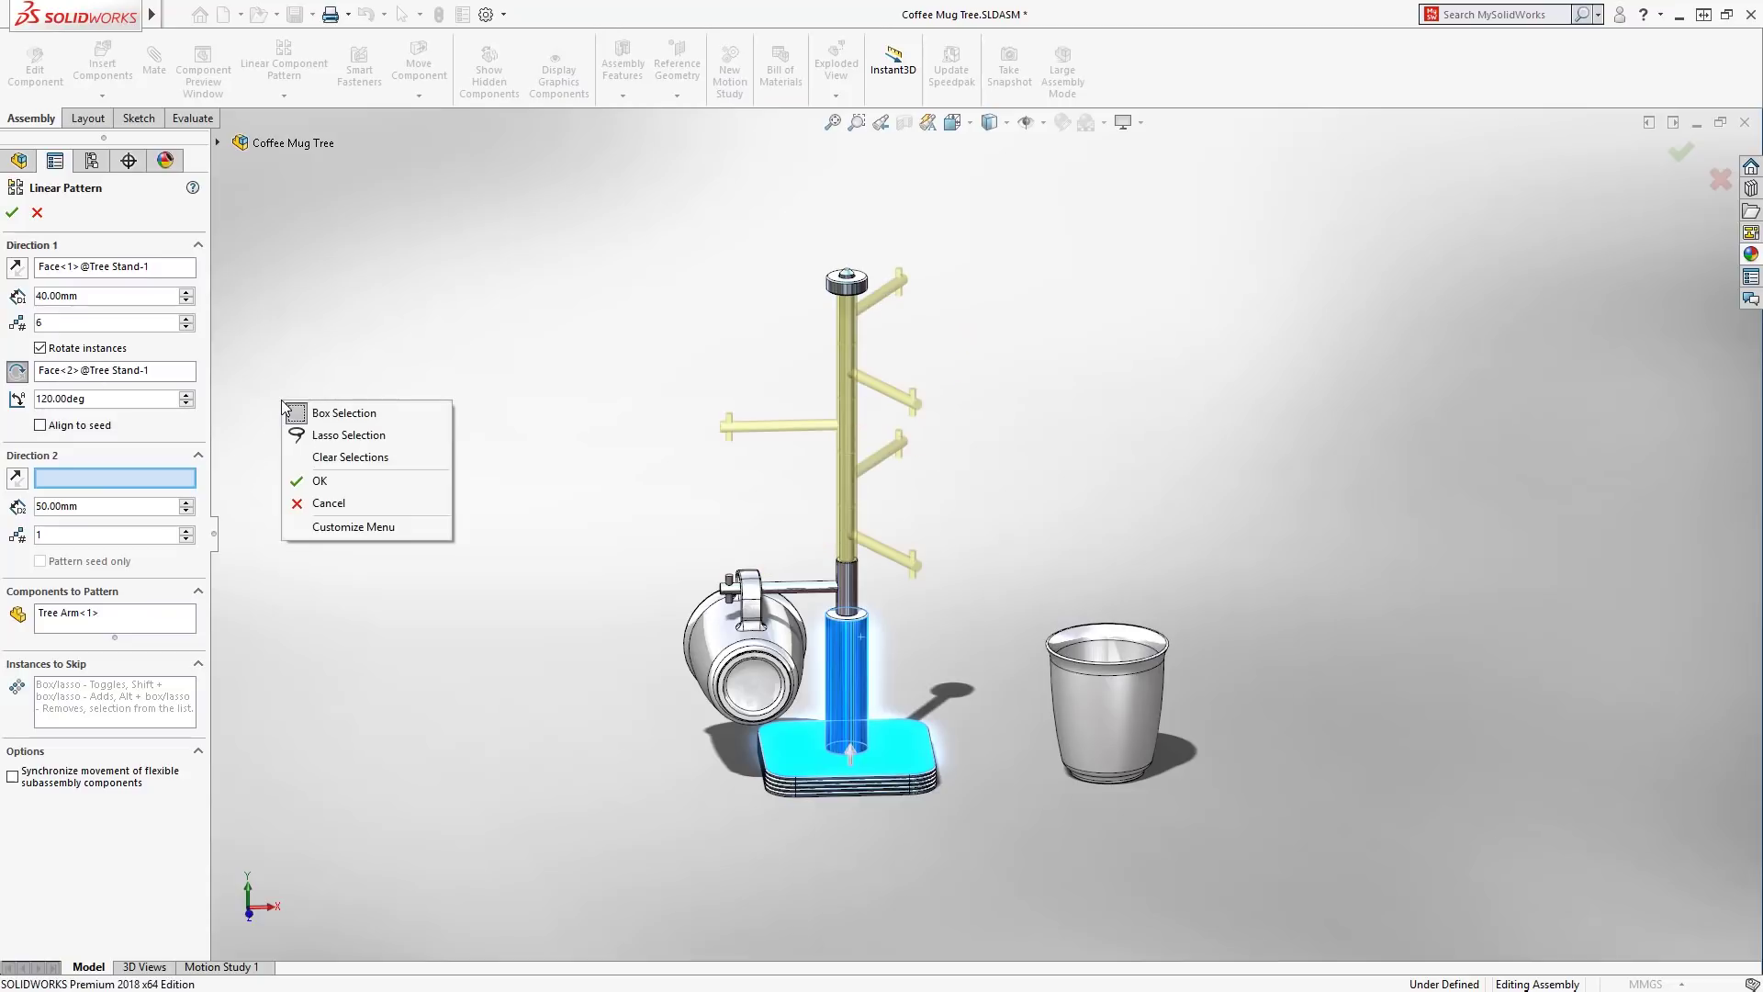
{"action": "left_click", "coordinate": [318, 481]}
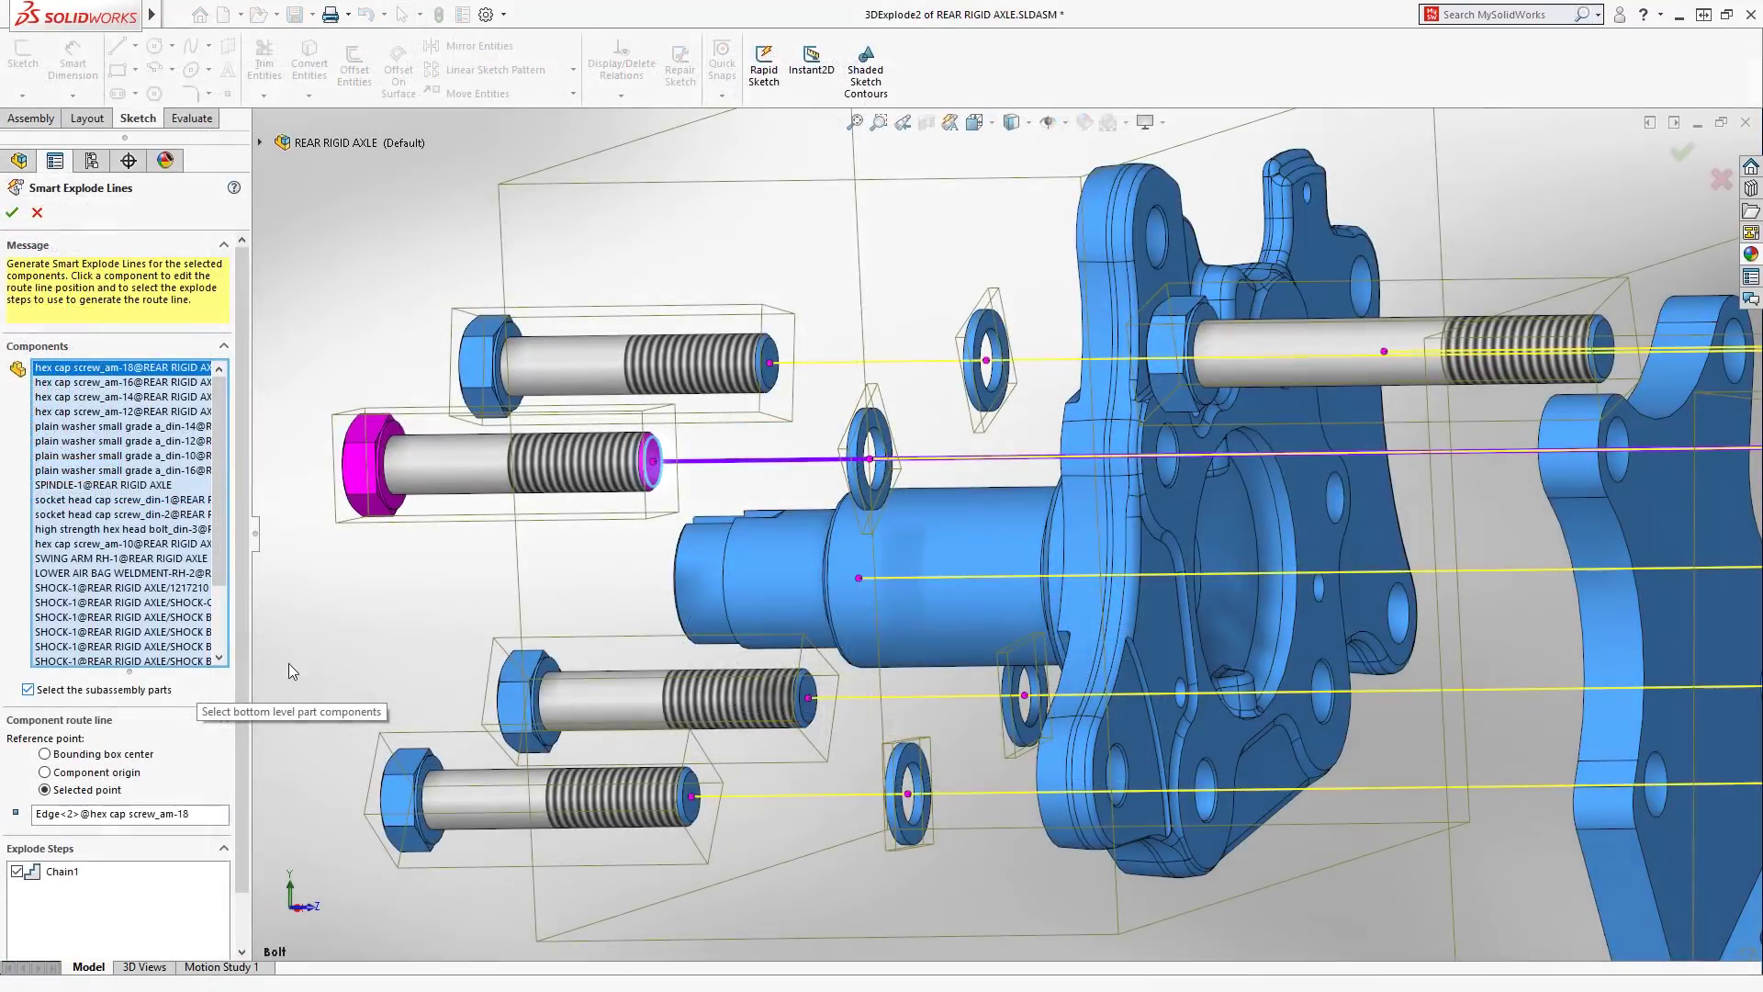
Accept the Smart Explode Lines and switch to a close-up standard view orientation.
{"action": "right_click", "coordinate": [350, 638]}
{"action": "left_click", "coordinate": [393, 720]}
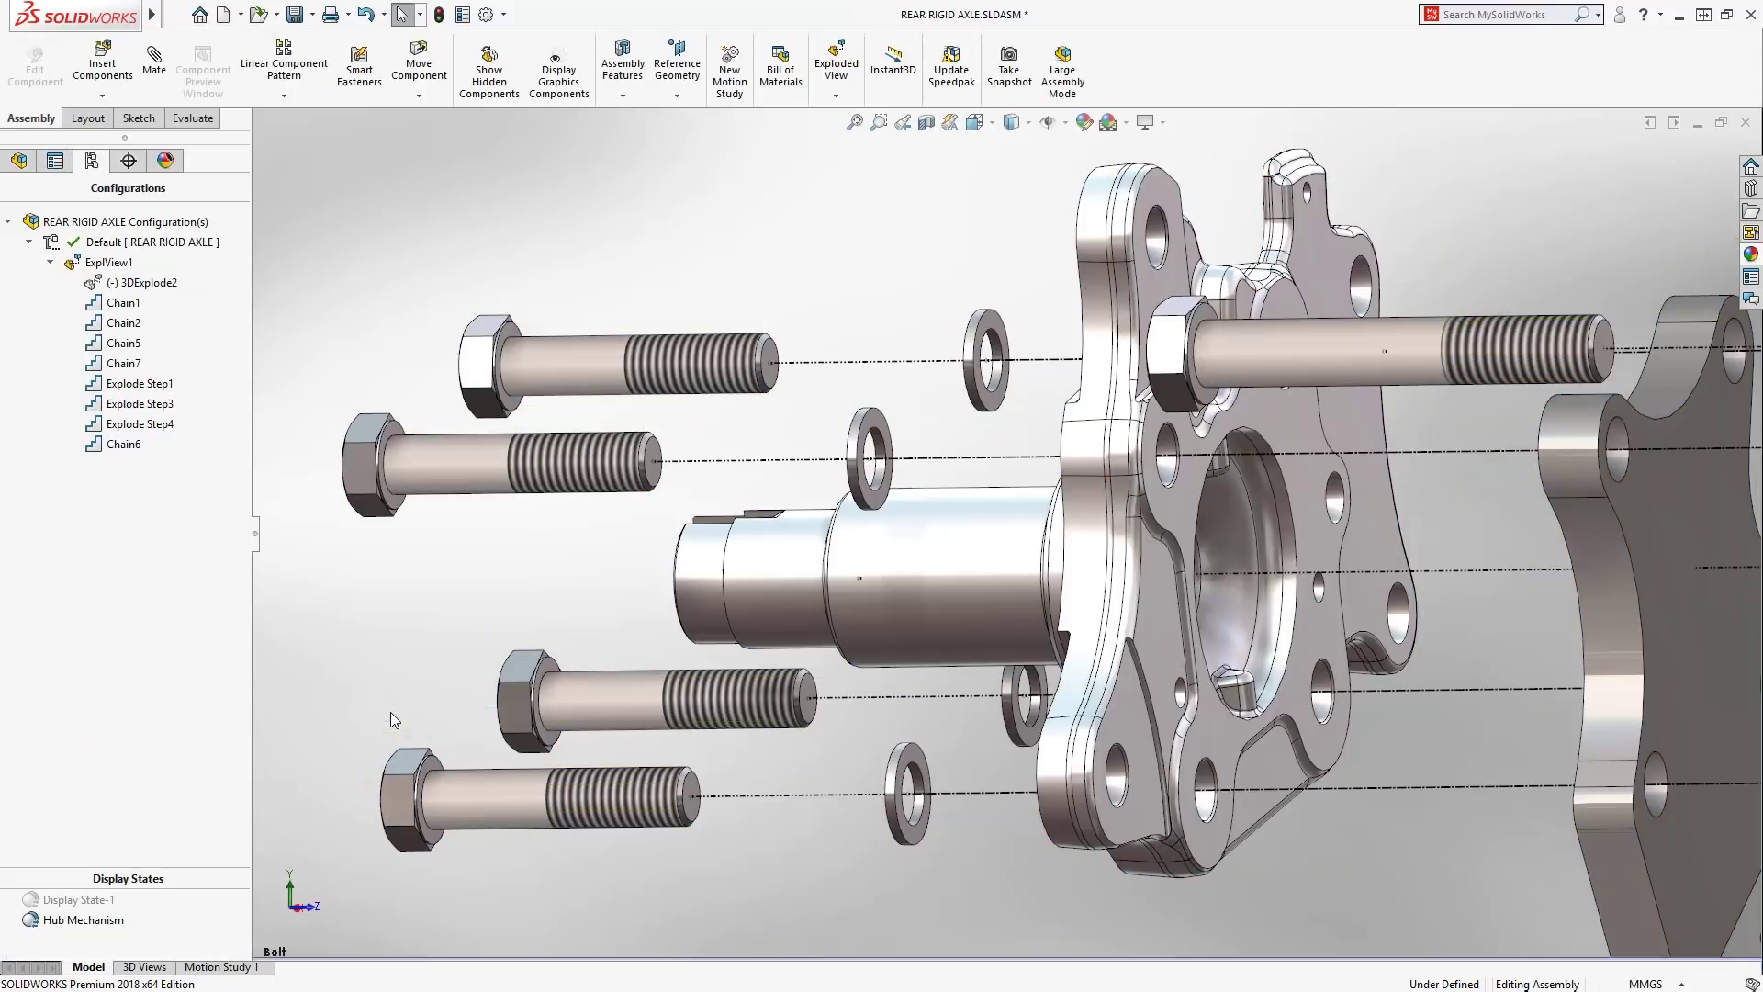
{"action": "left_click", "coordinate": [974, 122]}
{"action": "left_click", "coordinate": [993, 251]}
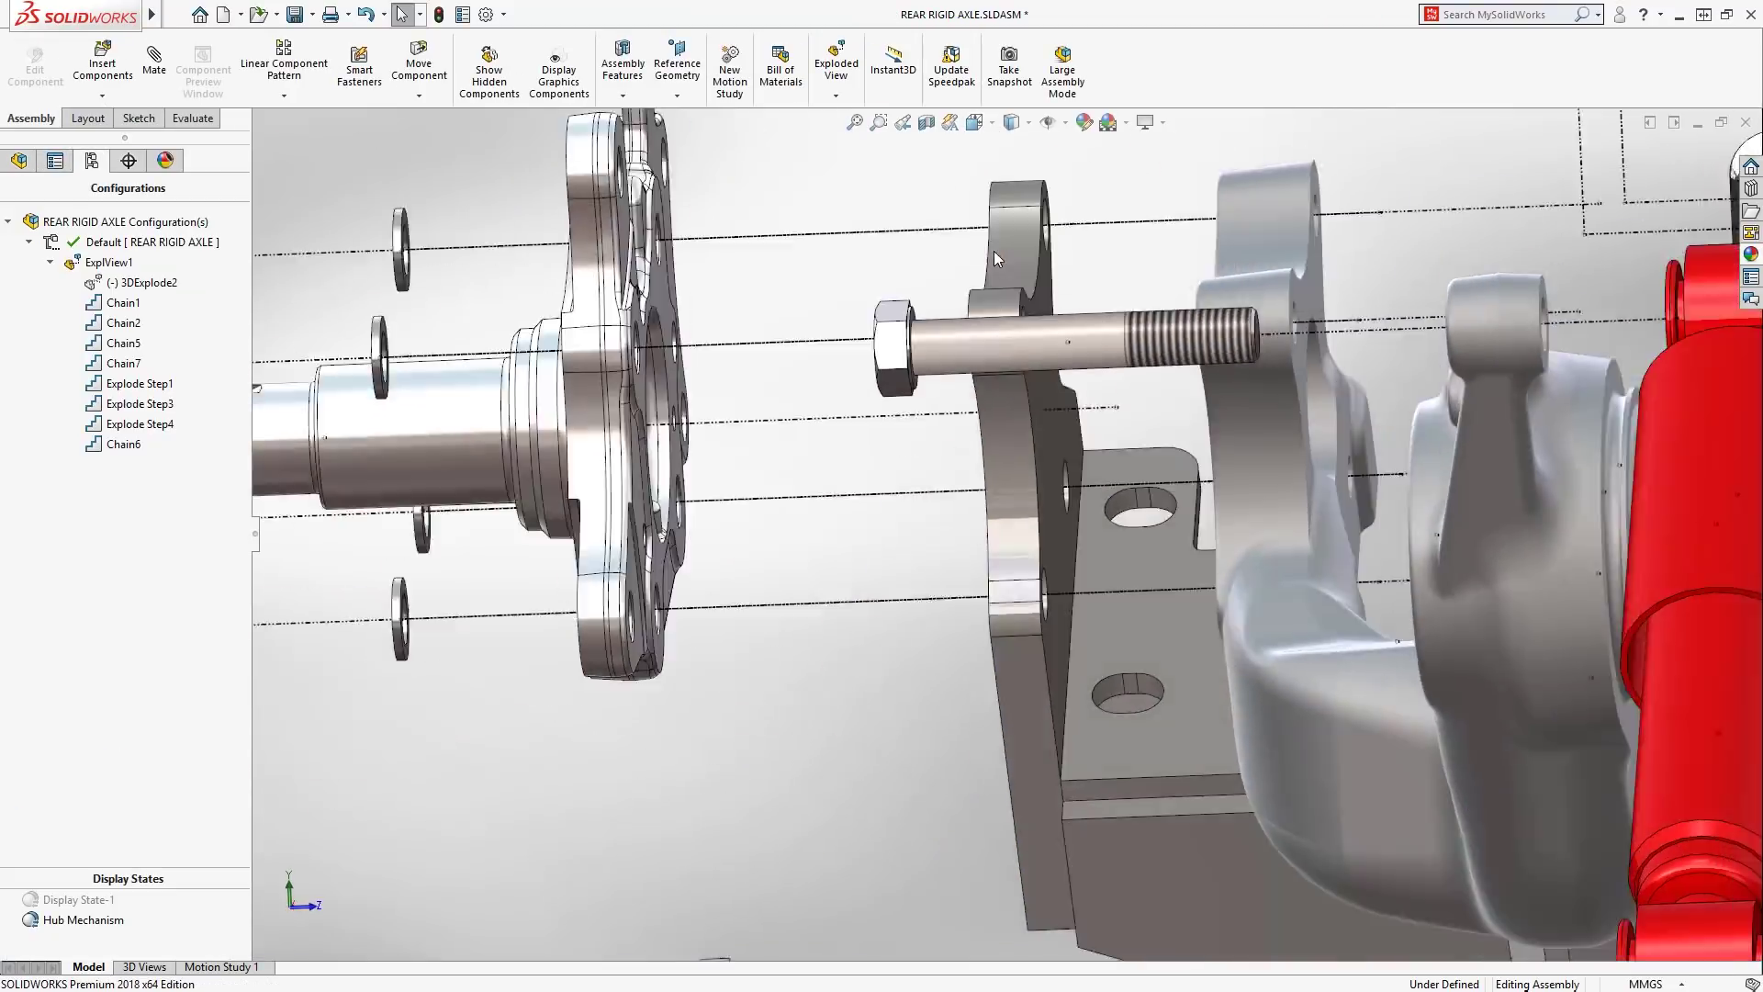
Move the two top-mount bolts over and up out of the air spring.
{"action": "left_click", "coordinate": [961, 370]}
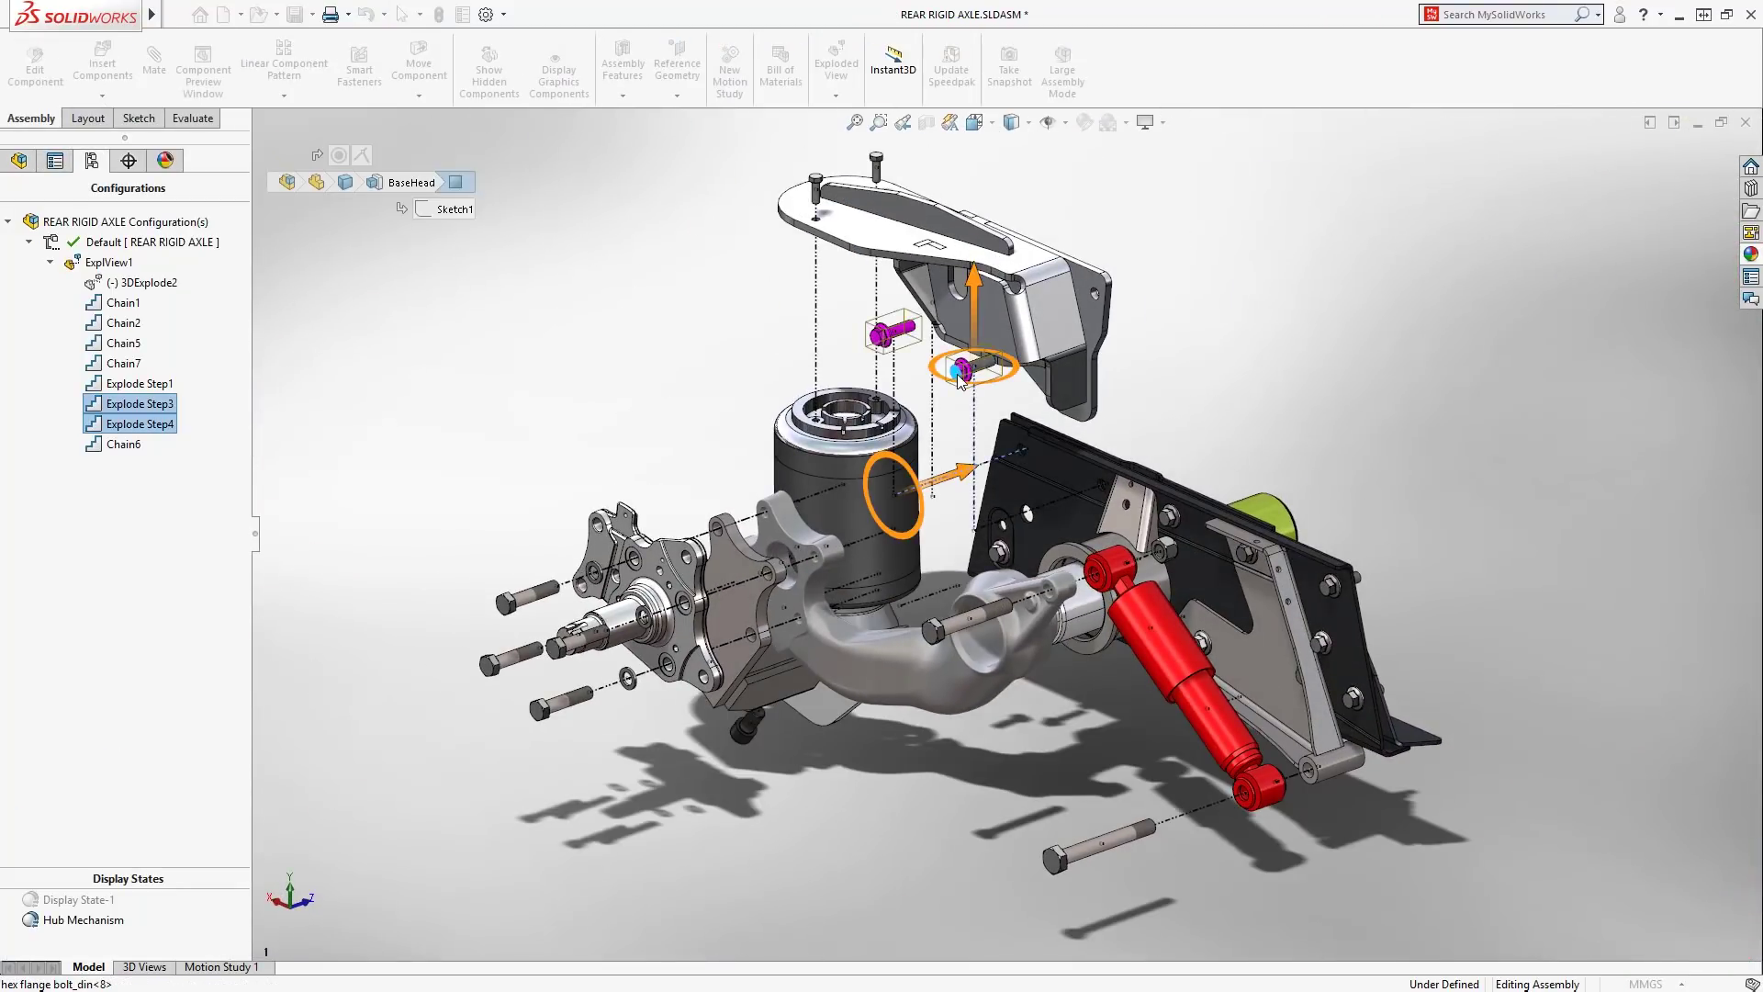
{"action": "left_click_drag", "start_coordinate": [971, 489], "coordinate": [863, 477]}
{"action": "left_click_drag", "start_coordinate": [973, 315], "coordinate": [991, 191]}
{"action": "key", "text": "Escape"}
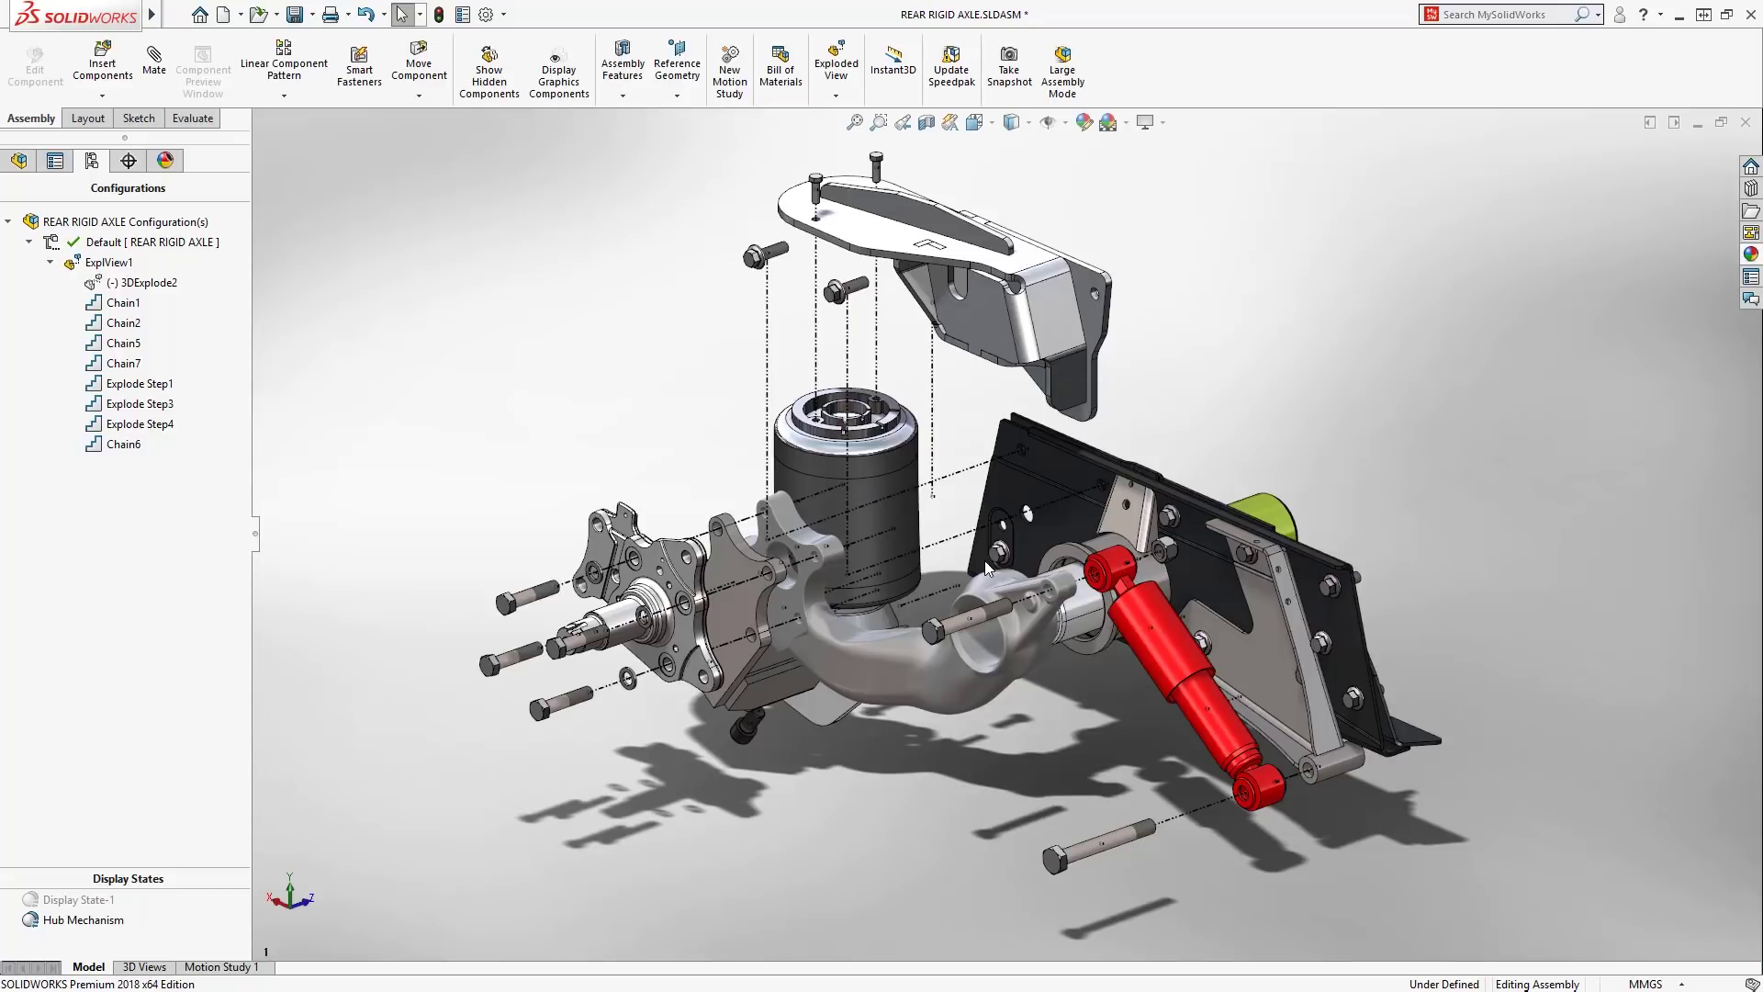
{"action": "middle_click_drag", "start_coordinate": [990, 567], "coordinate": [827, 540]}
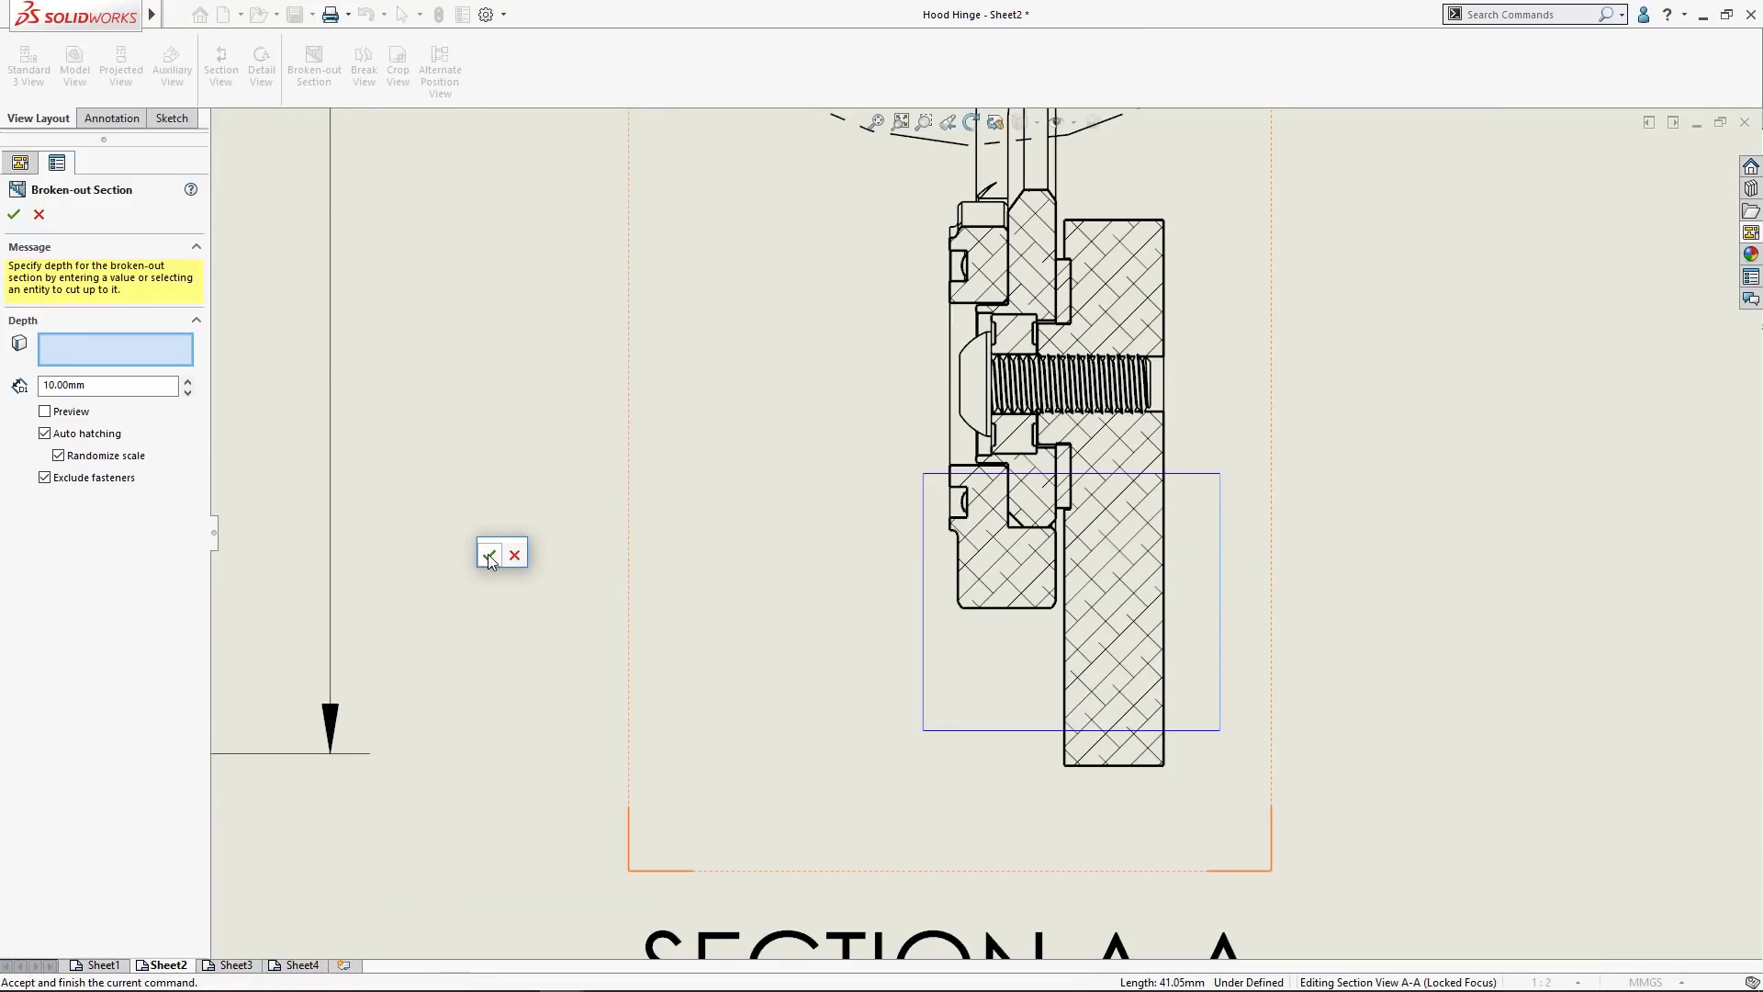
Accept the broken-out section on Section A-A and pan to the hinge's main view.
{"action": "key", "text": "Return"}
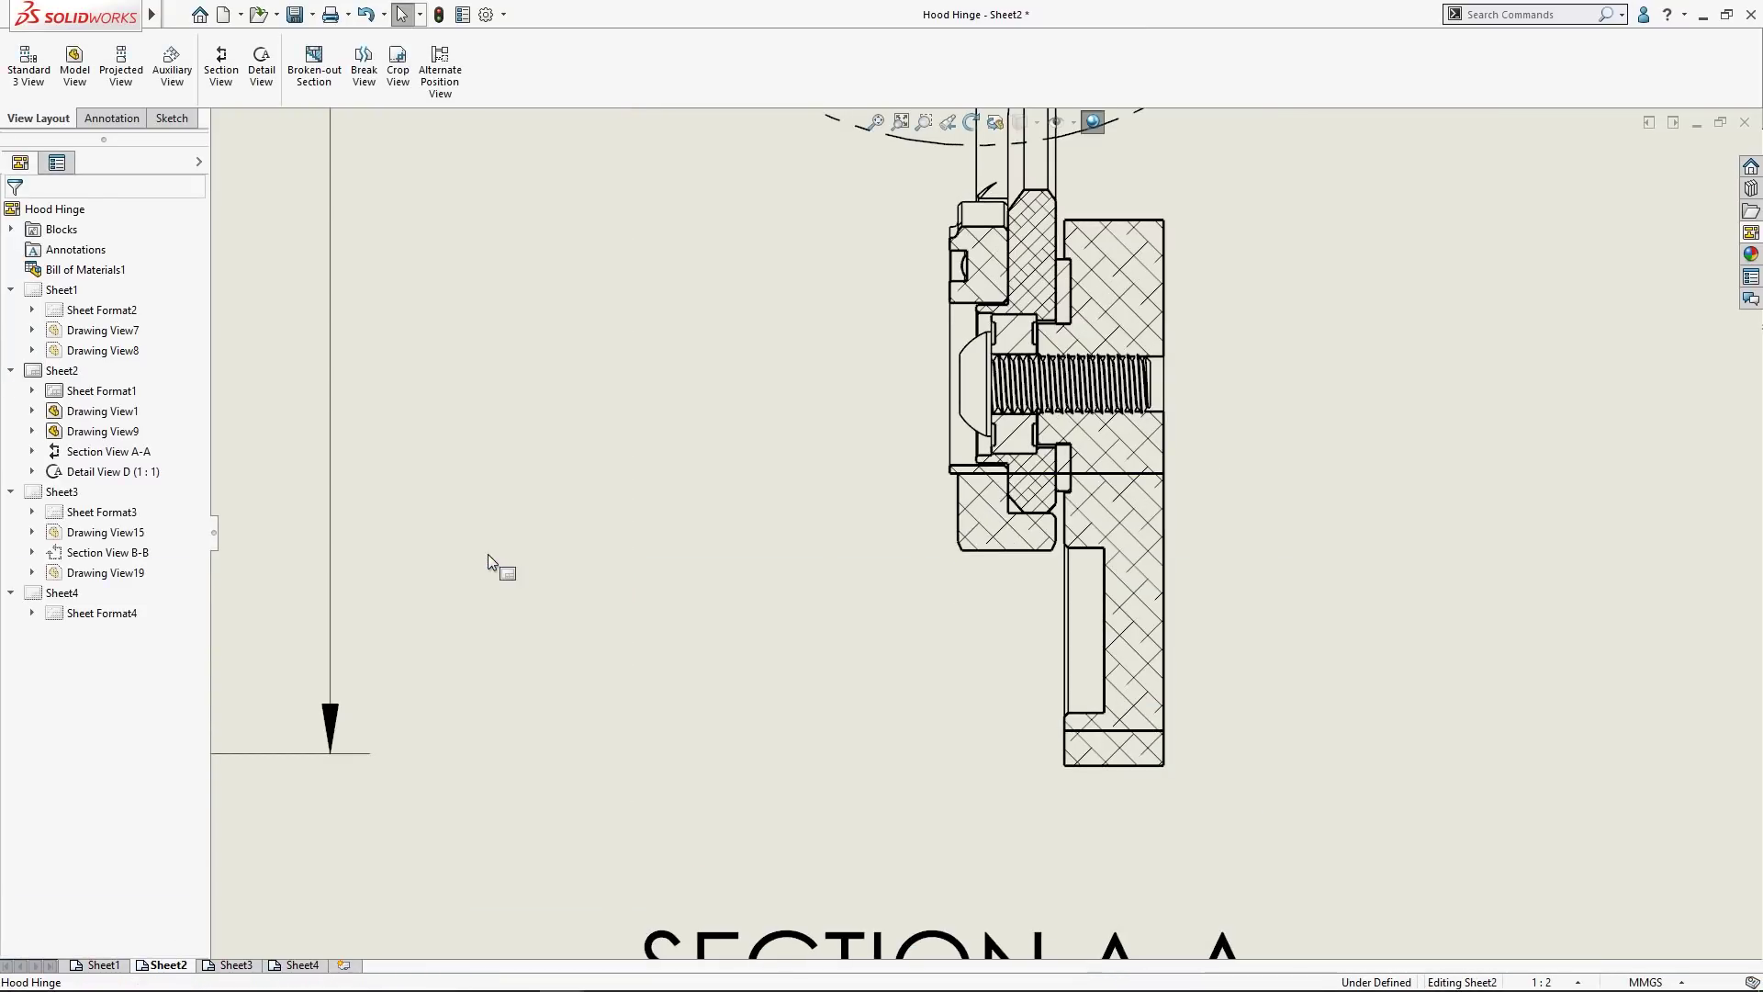
{"action": "scroll", "coordinate": [867, 529], "scroll_direction": "up", "scroll_amount": 6}
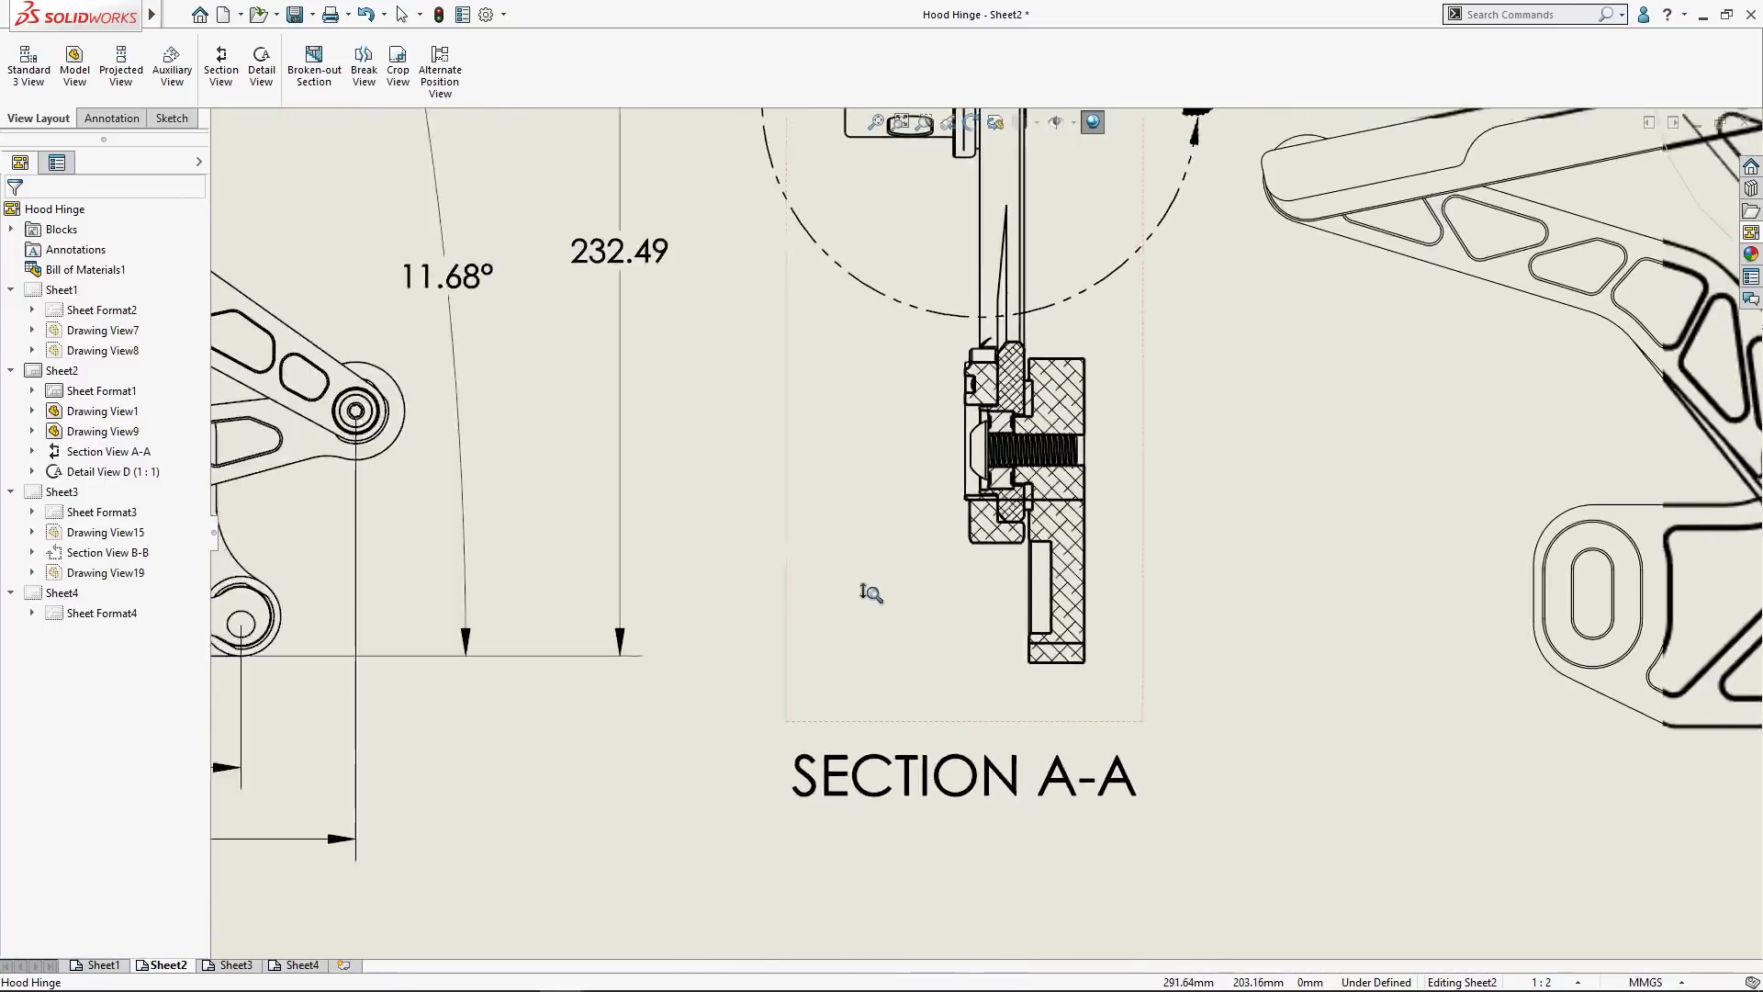
{"action": "mouse_move", "coordinate": [1266, 471]}
{"action": "middle_mouse_down"}
{"action": "mouse_move", "coordinate": [909, 554]}
{"action": "mouse_move", "coordinate": [722, 704]}
{"action": "middle_mouse_up"}
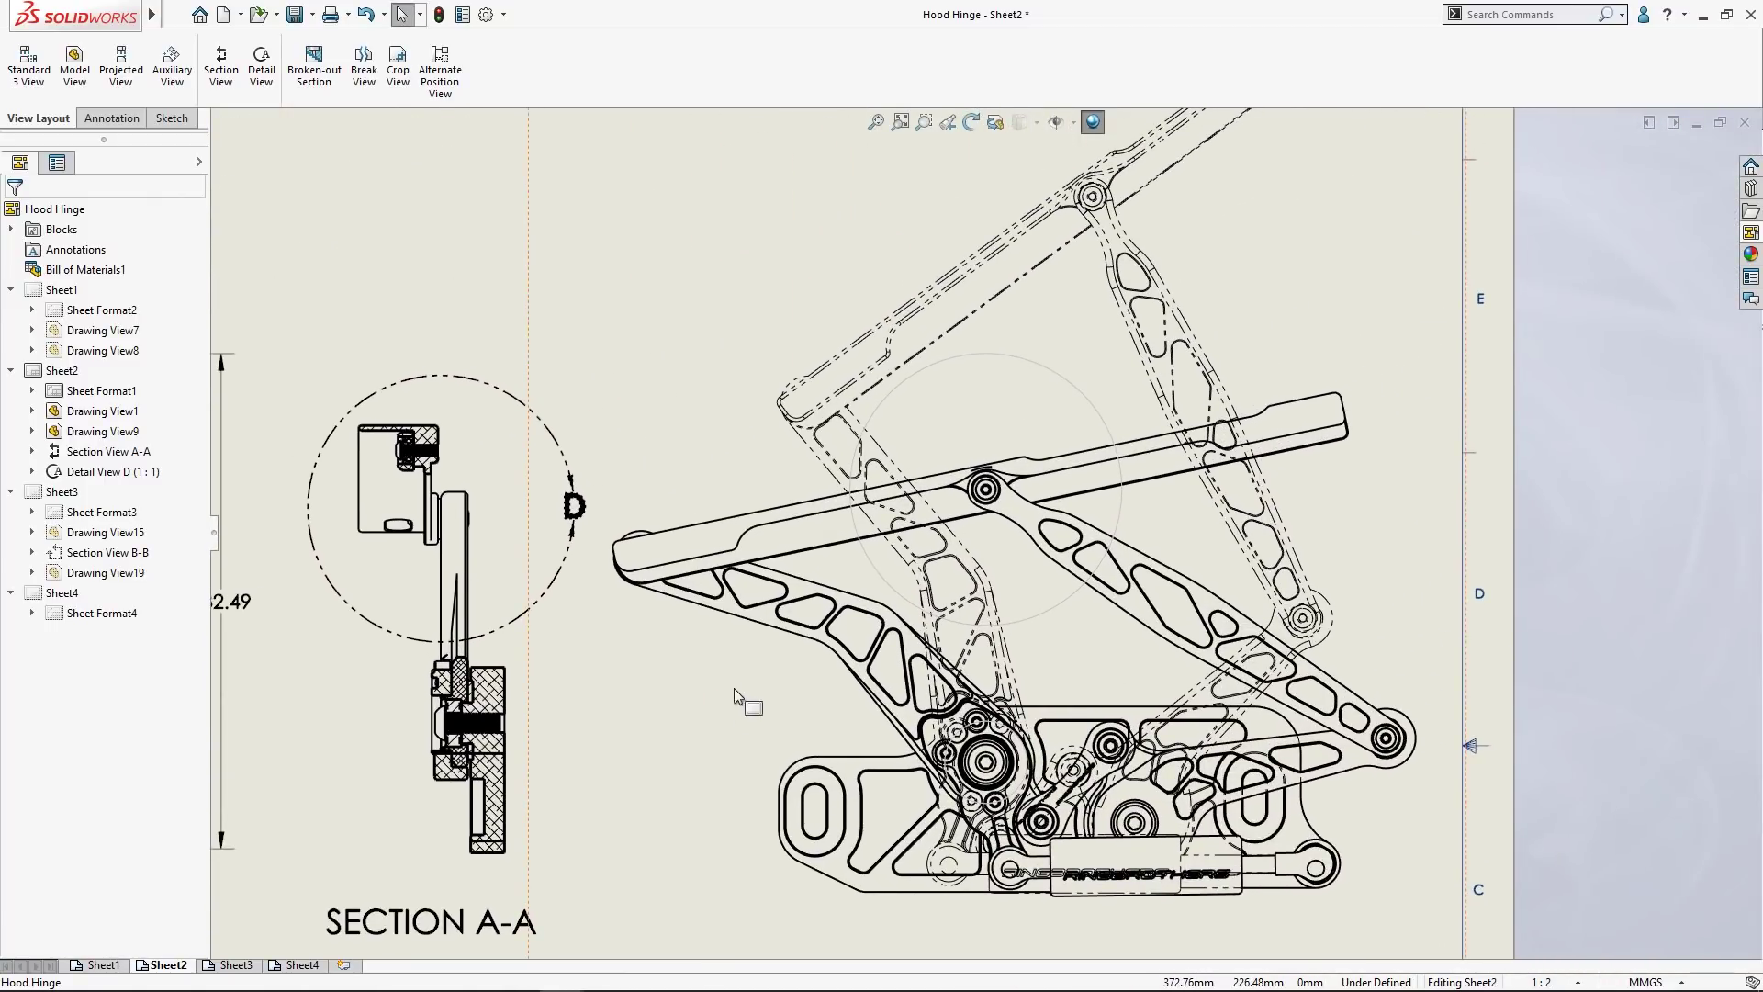
Cut a 40 mm deep broken-out section inside the circle around the hinge pivot.
{"action": "left_click", "coordinate": [868, 558]}
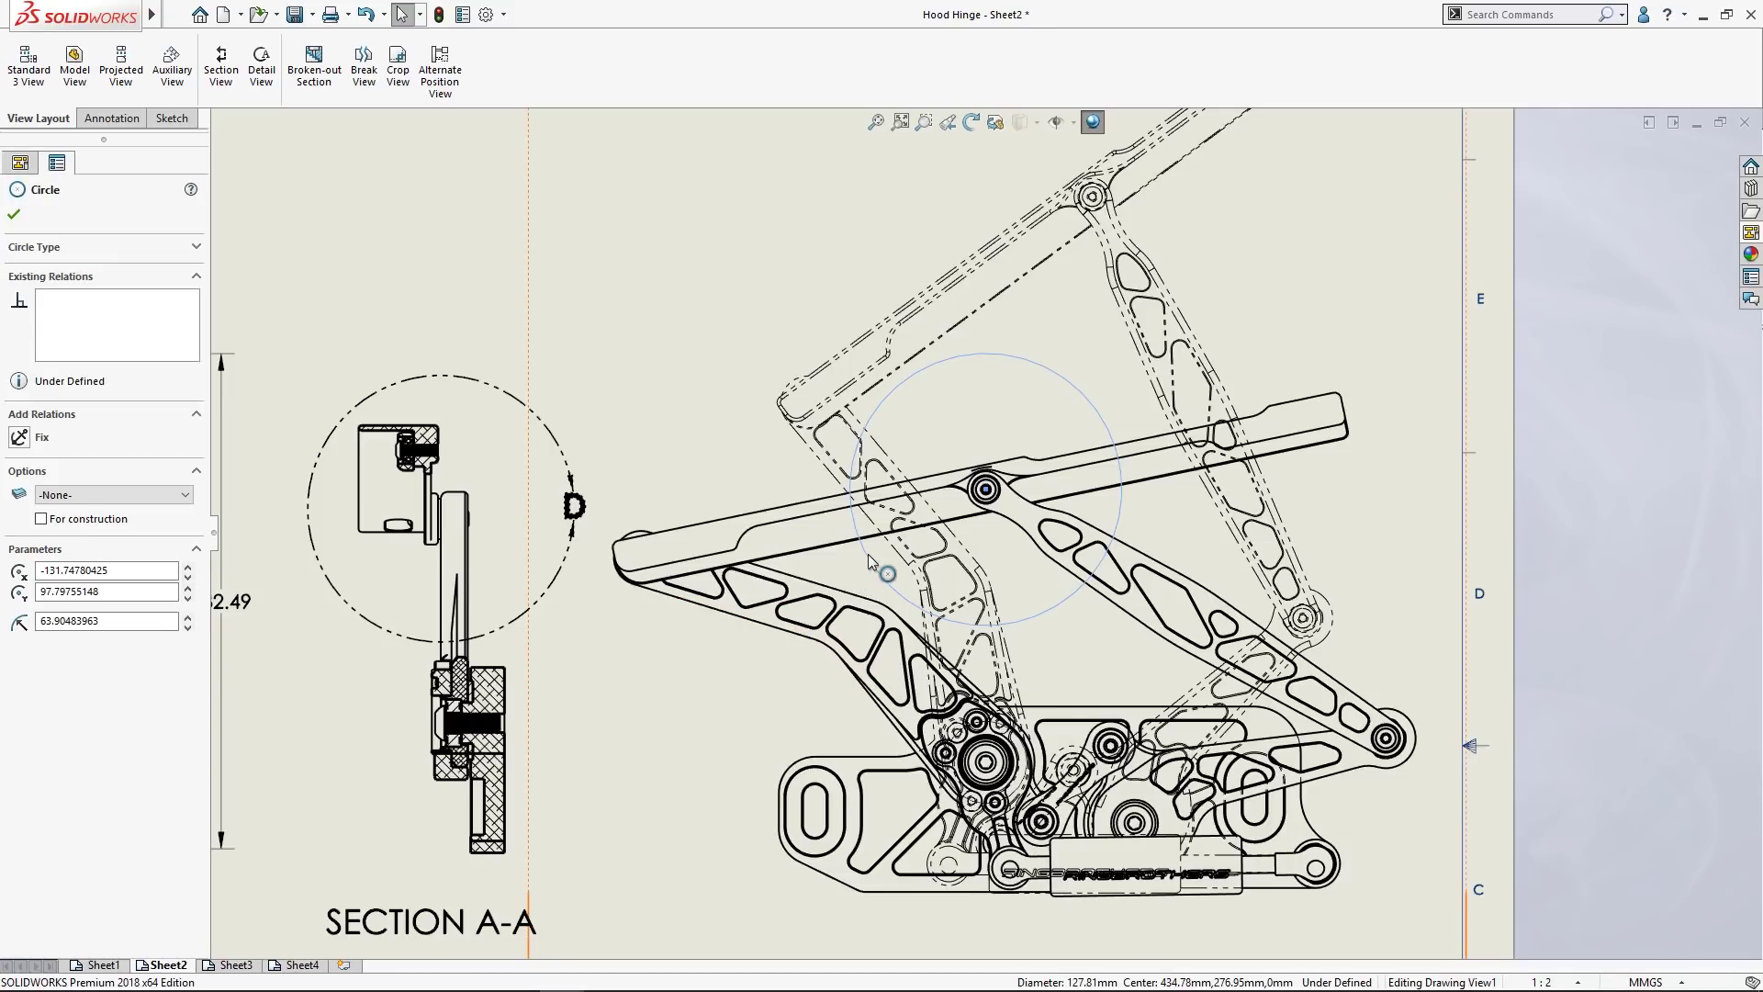
{"action": "left_click", "coordinate": [318, 91]}
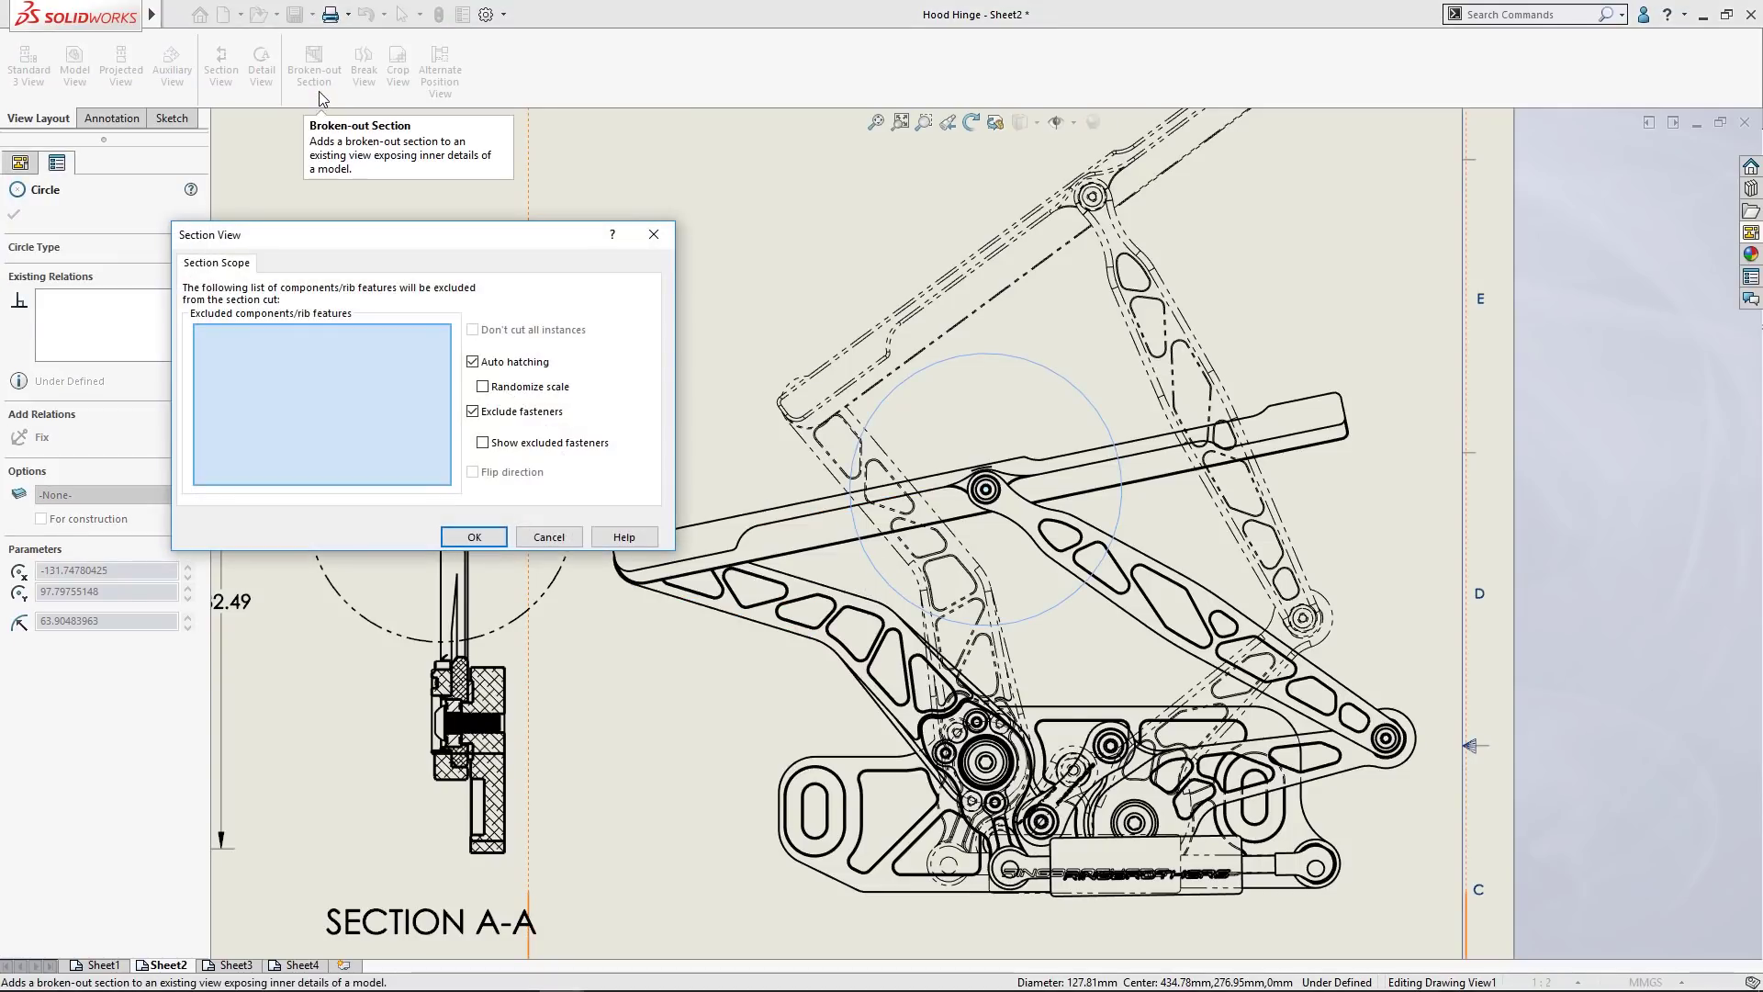
{"action": "left_click", "coordinate": [469, 535]}
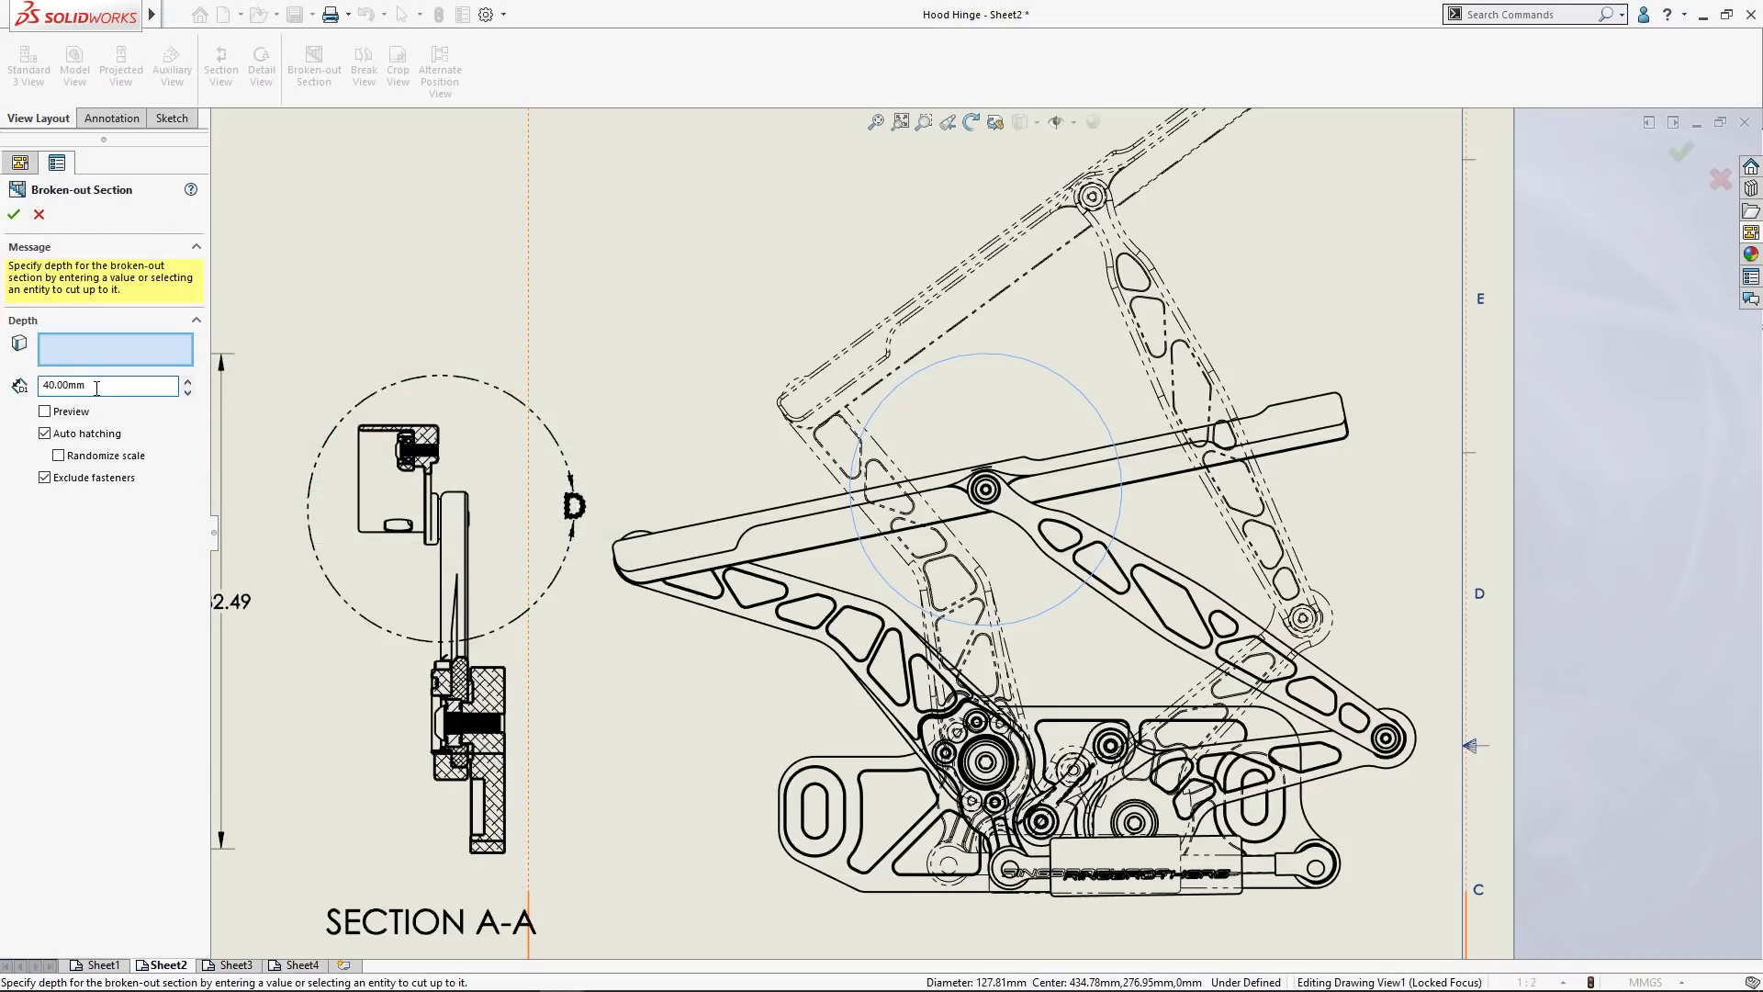
{"action": "left_click", "coordinate": [13, 217]}
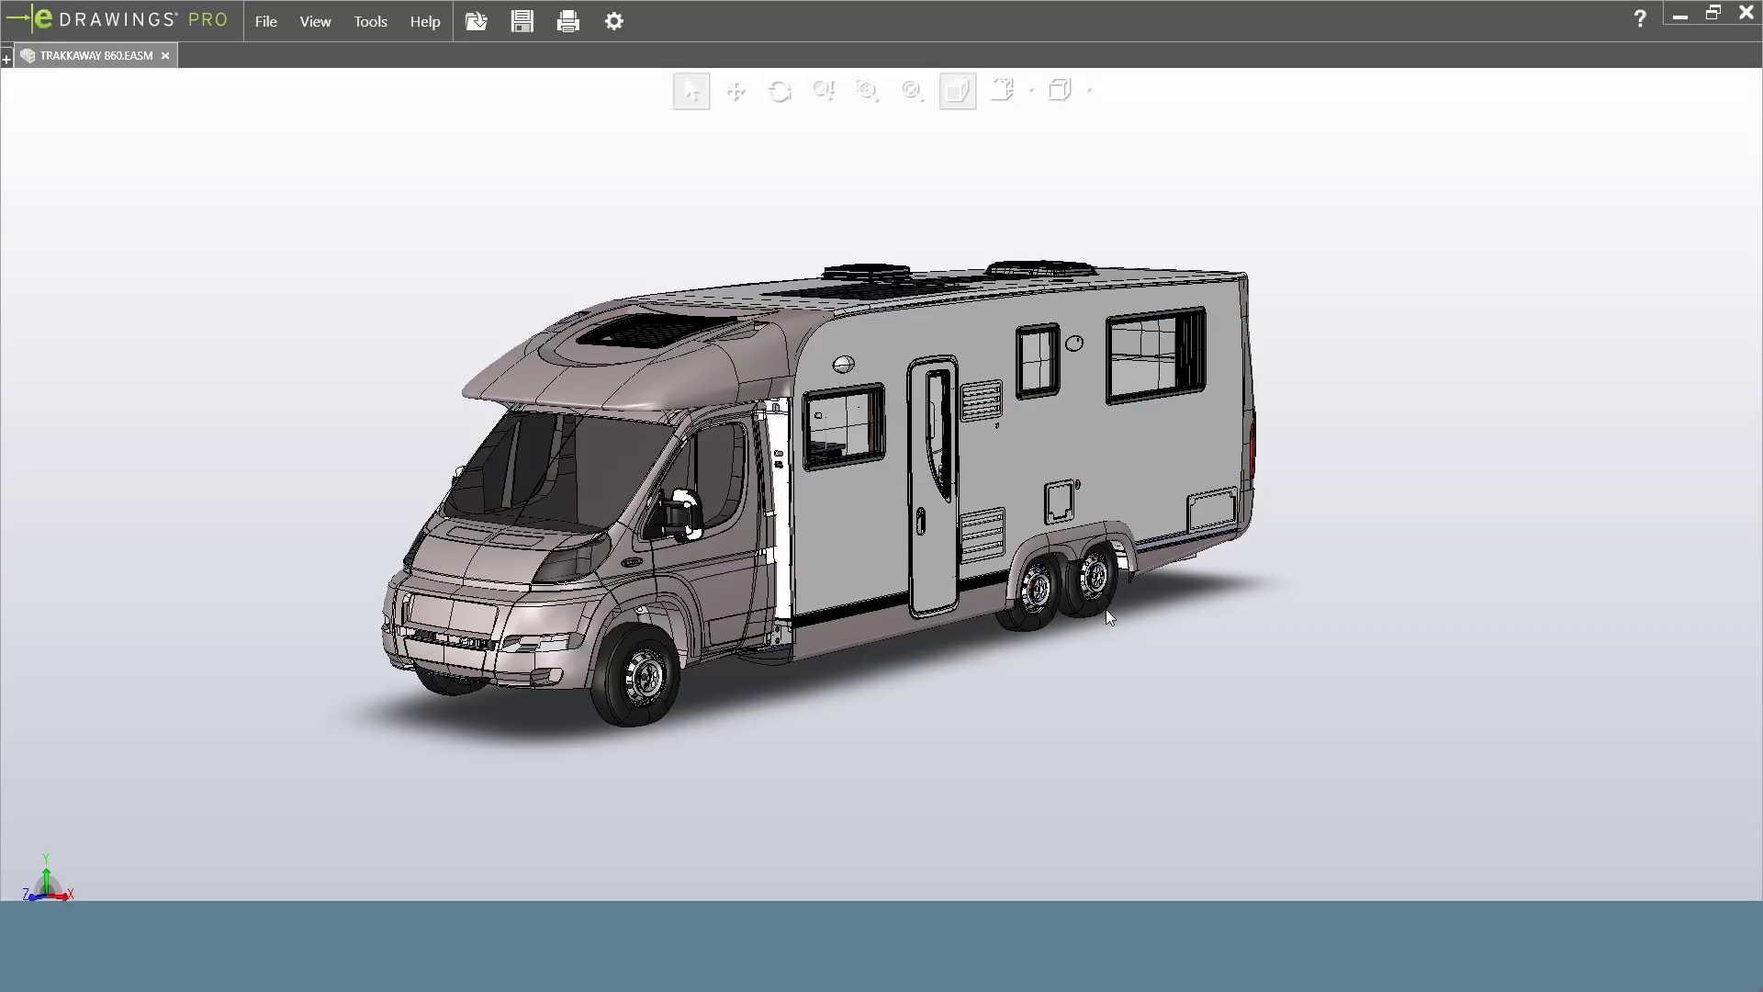
Orbit the motorhome to its other side and turn the battery assembly to its labelled front.
{"action": "left_click_drag", "start_coordinate": [1109, 617], "coordinate": [1748, 628]}
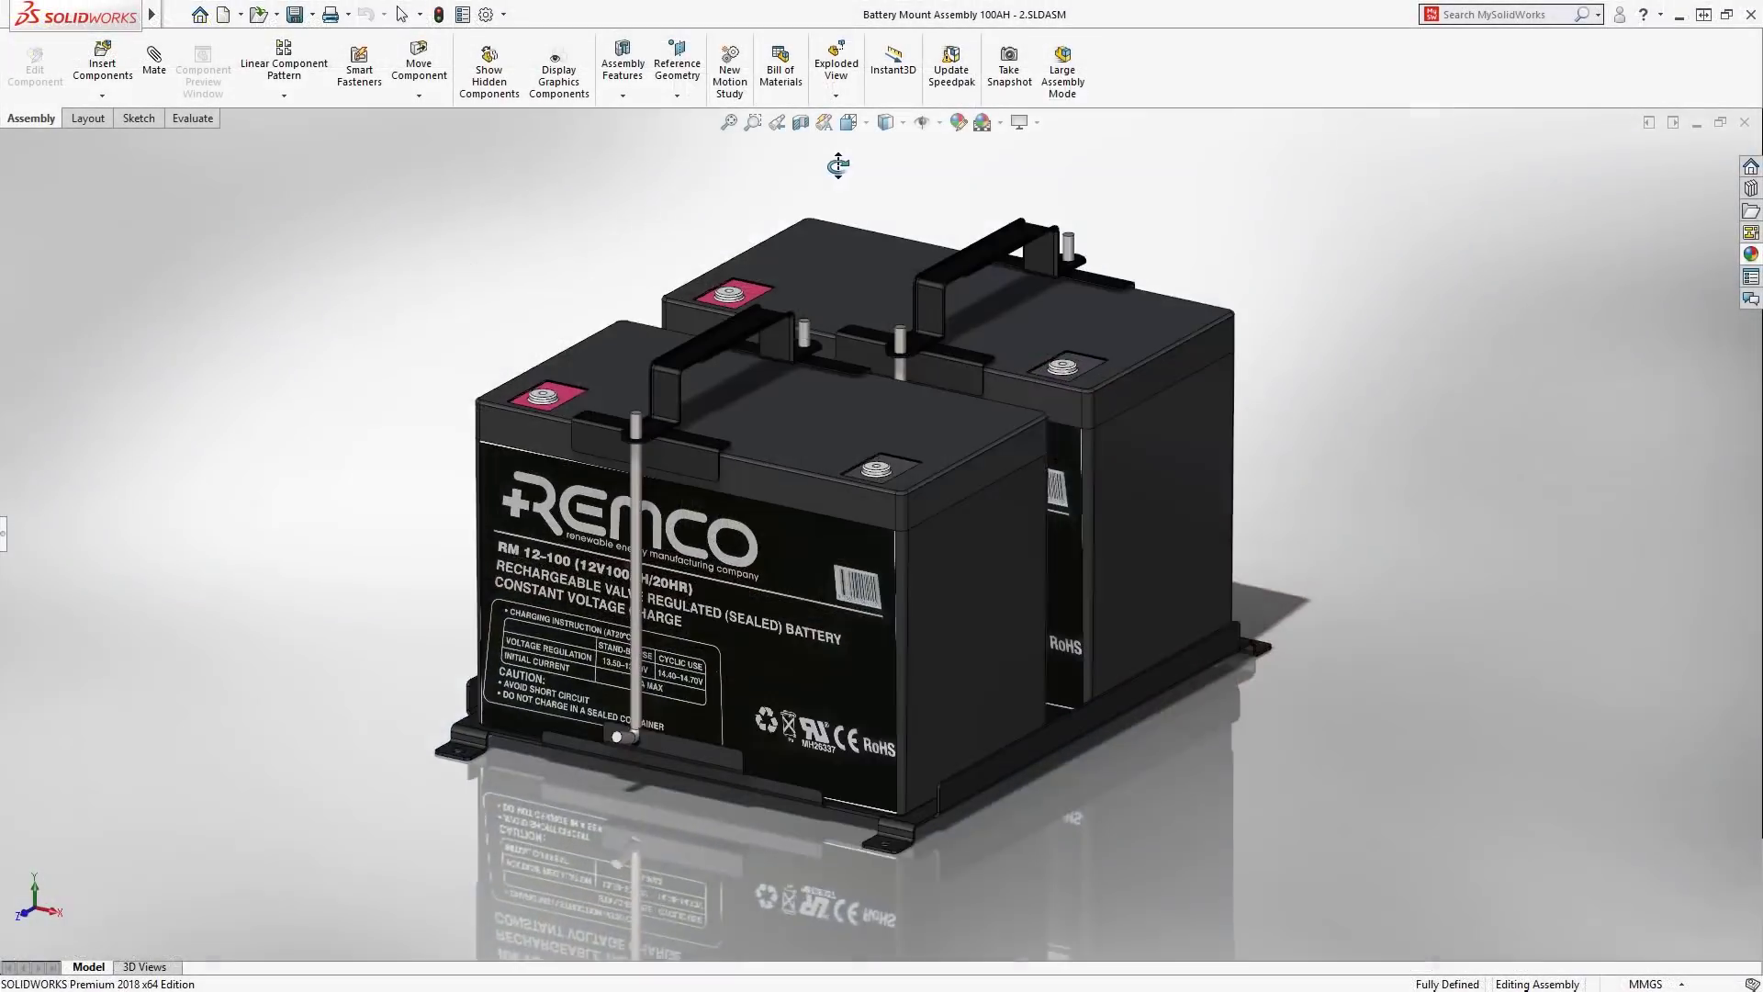
{"action": "middle_click_drag", "start_coordinate": [708, 174], "coordinate": [720, 163]}
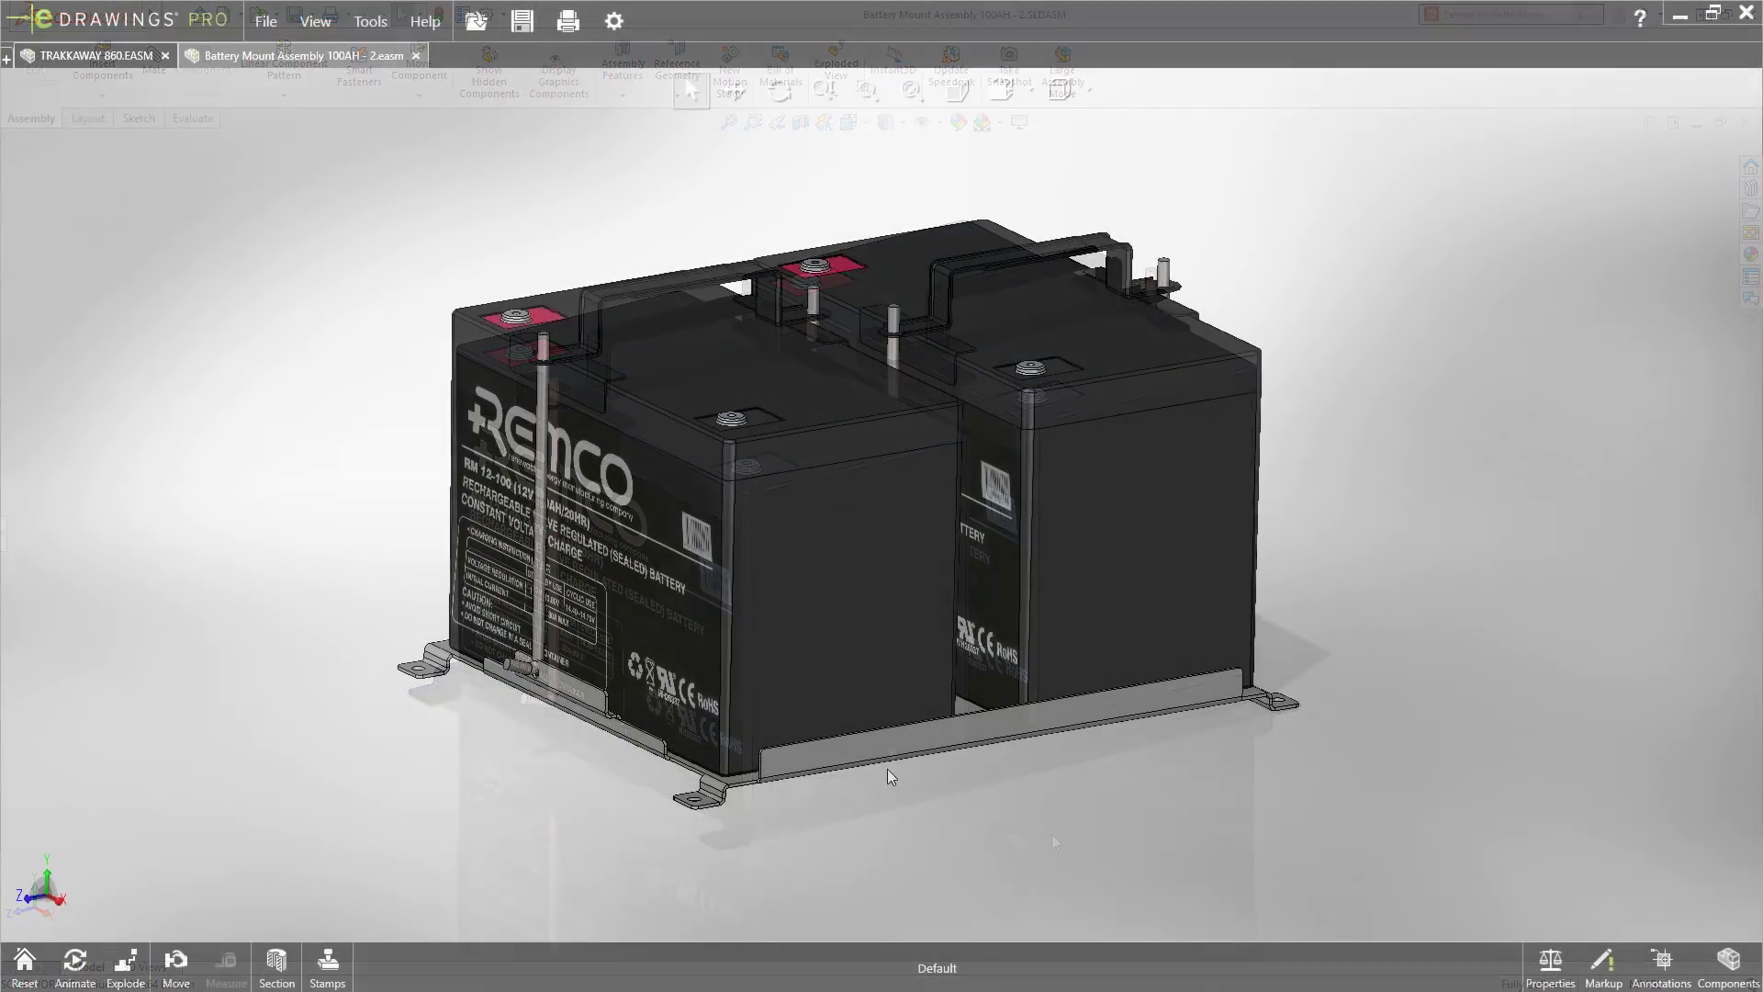
{"action": "middle_click_drag", "start_coordinate": [851, 619], "coordinate": [956, 674]}
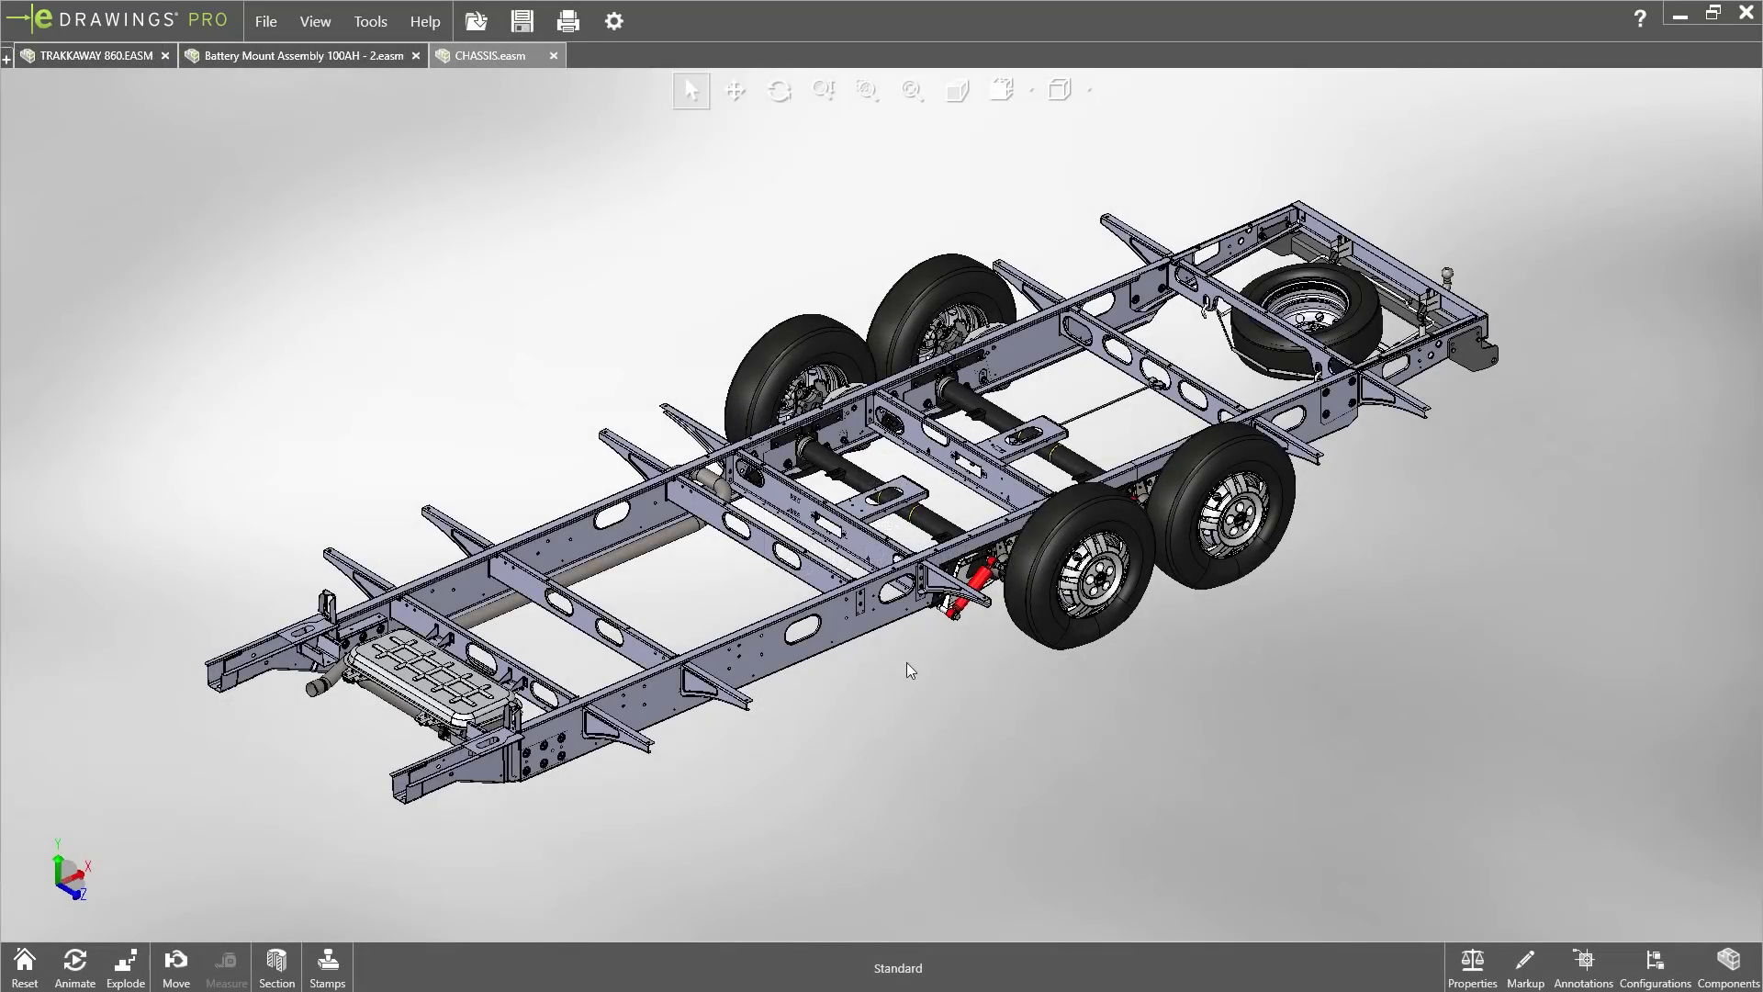
Orbit the chassis to its underside and select the ⌀7 and ⌀22 ±0.25 hole annotations.
{"action": "middle_click_drag", "start_coordinate": [906, 663], "coordinate": [635, 375]}
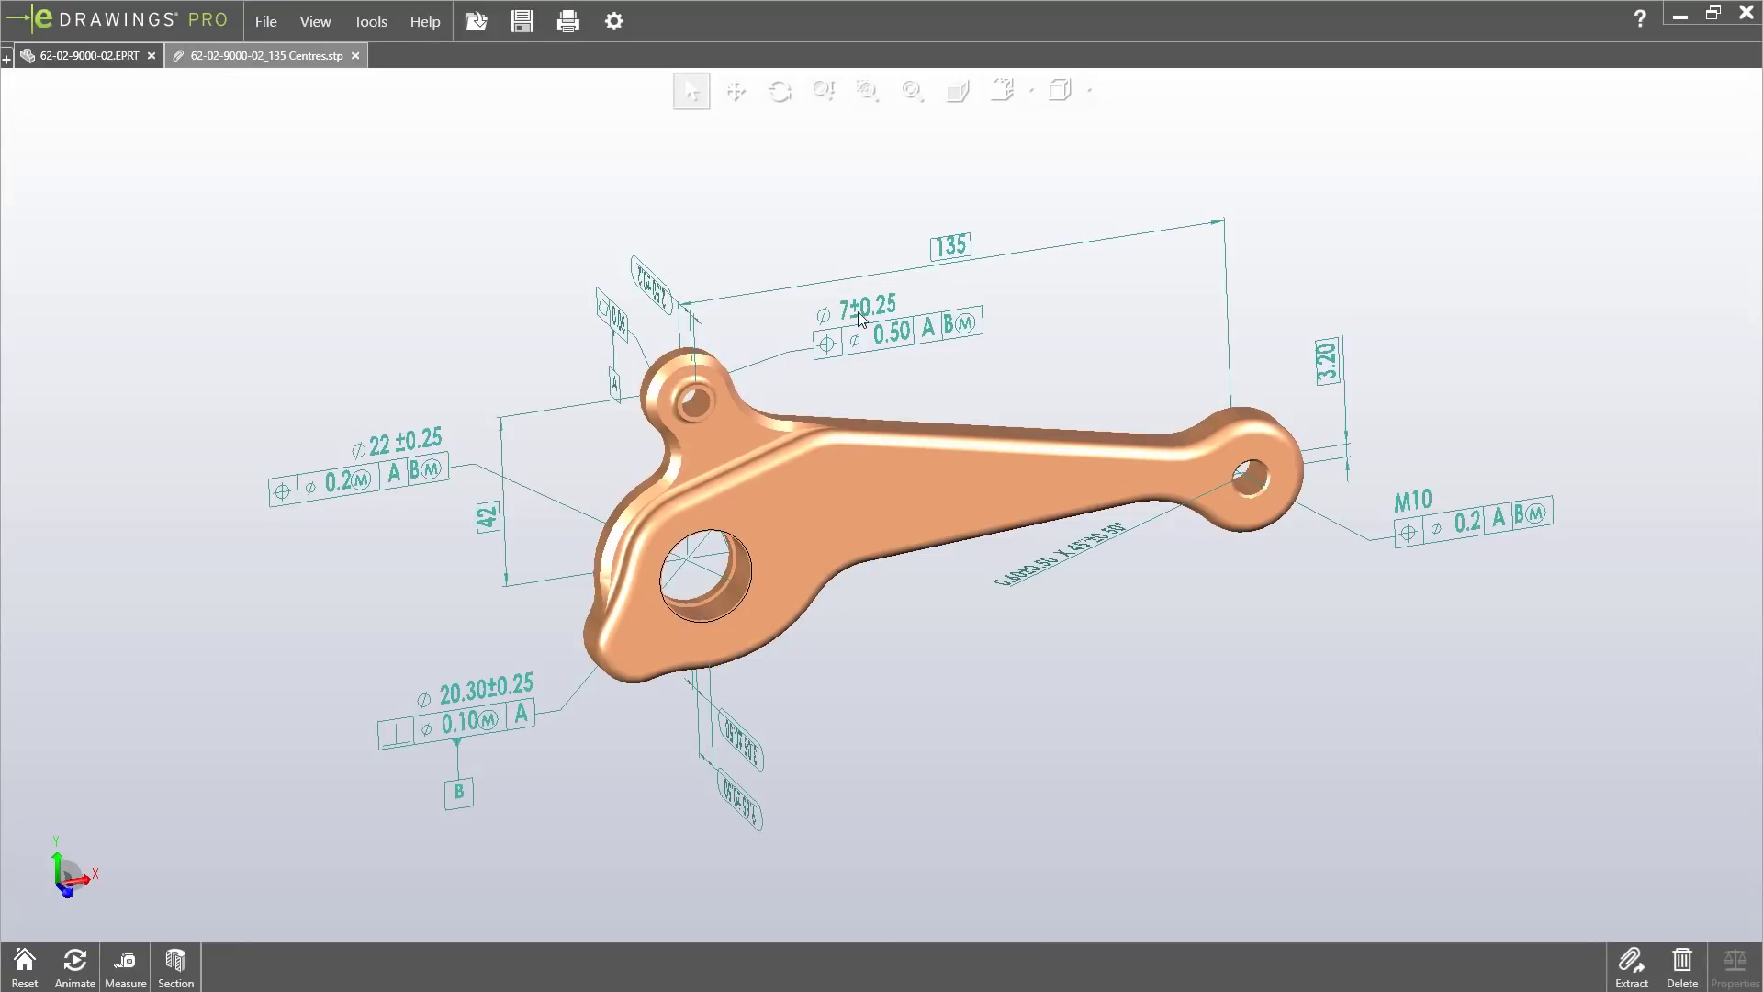
{"action": "left_click", "coordinate": [862, 317]}
{"action": "left_click", "coordinate": [432, 439]}
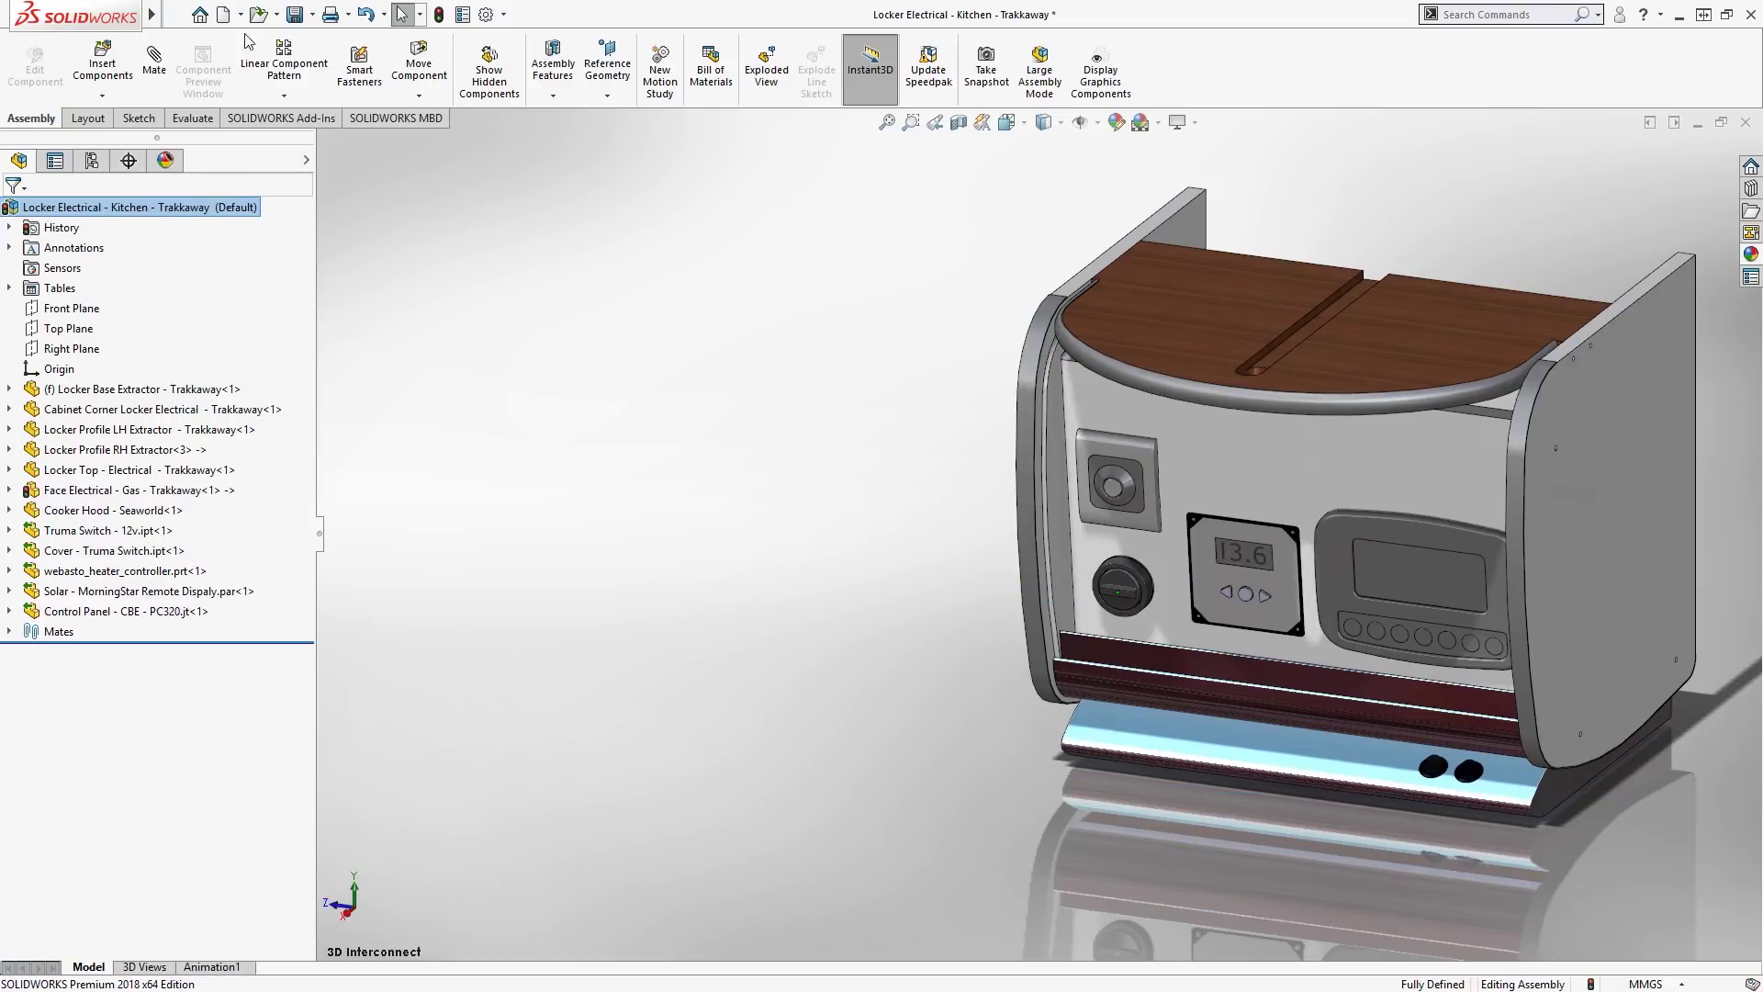
Import the Truma Switch Assembly Inventor file and view its custom properties.
{"action": "left_click", "coordinate": [260, 15]}
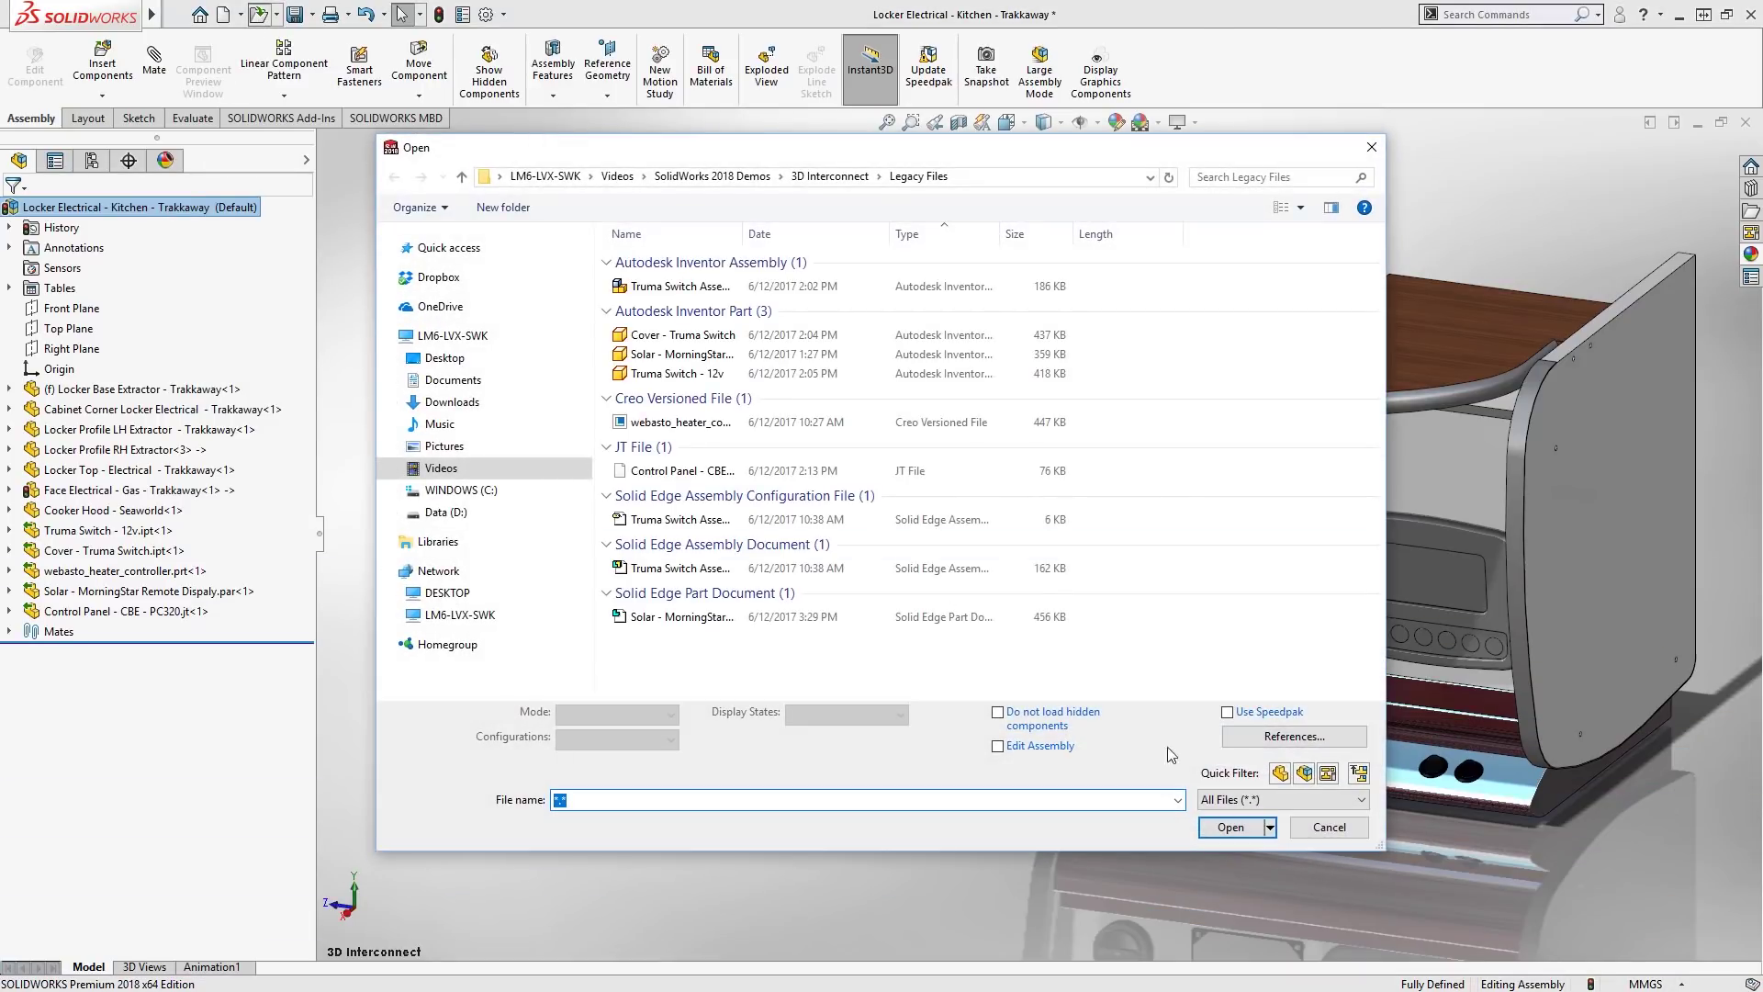
{"action": "left_click", "coordinate": [1252, 800]}
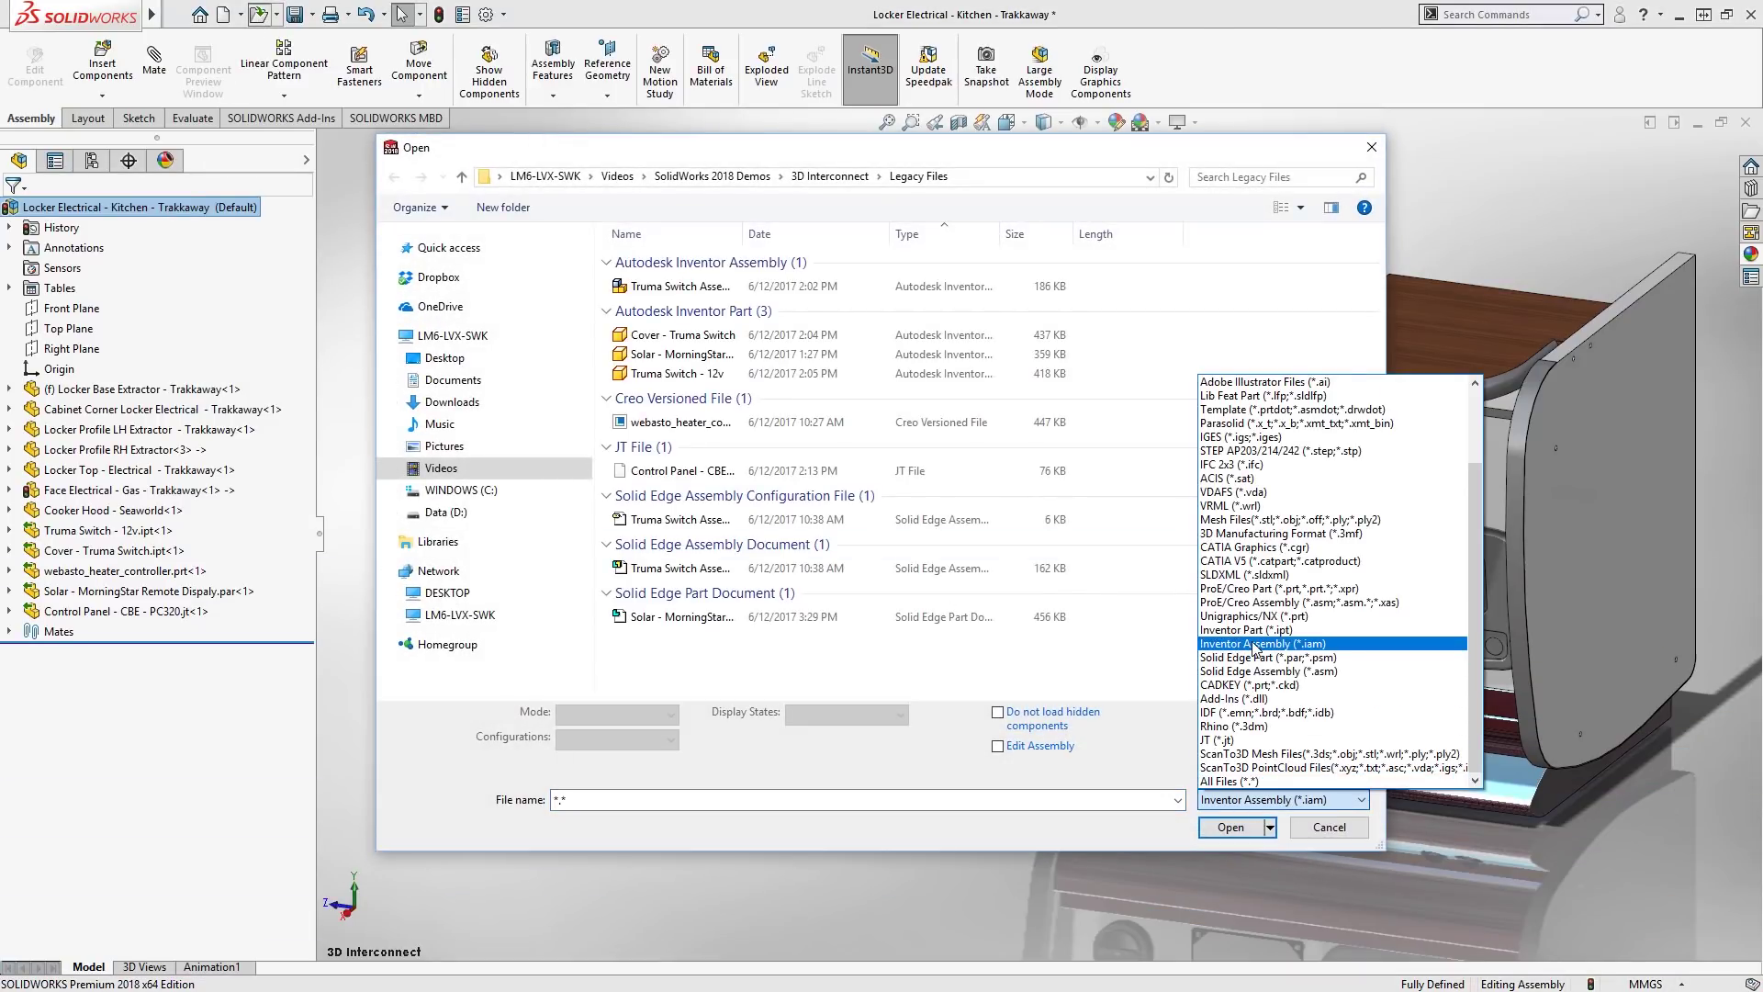
{"action": "left_click", "coordinate": [1254, 644]}
{"action": "double_click", "coordinate": [702, 286]}
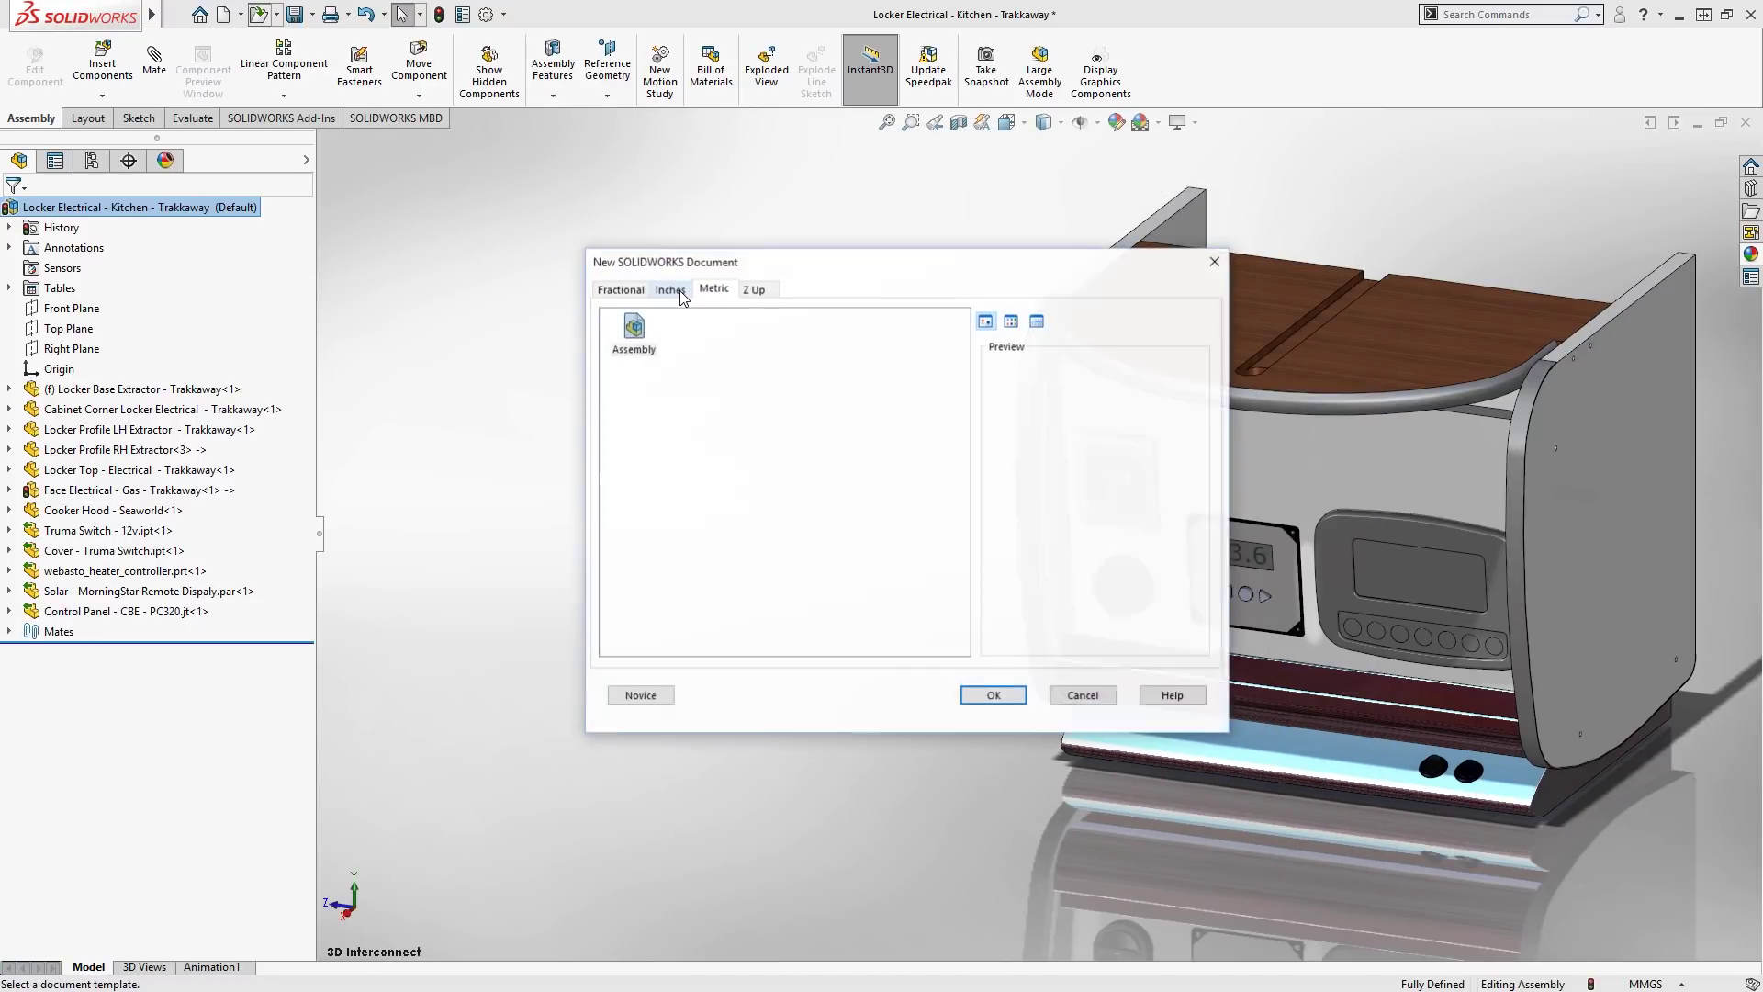
{"action": "key", "text": "Return"}
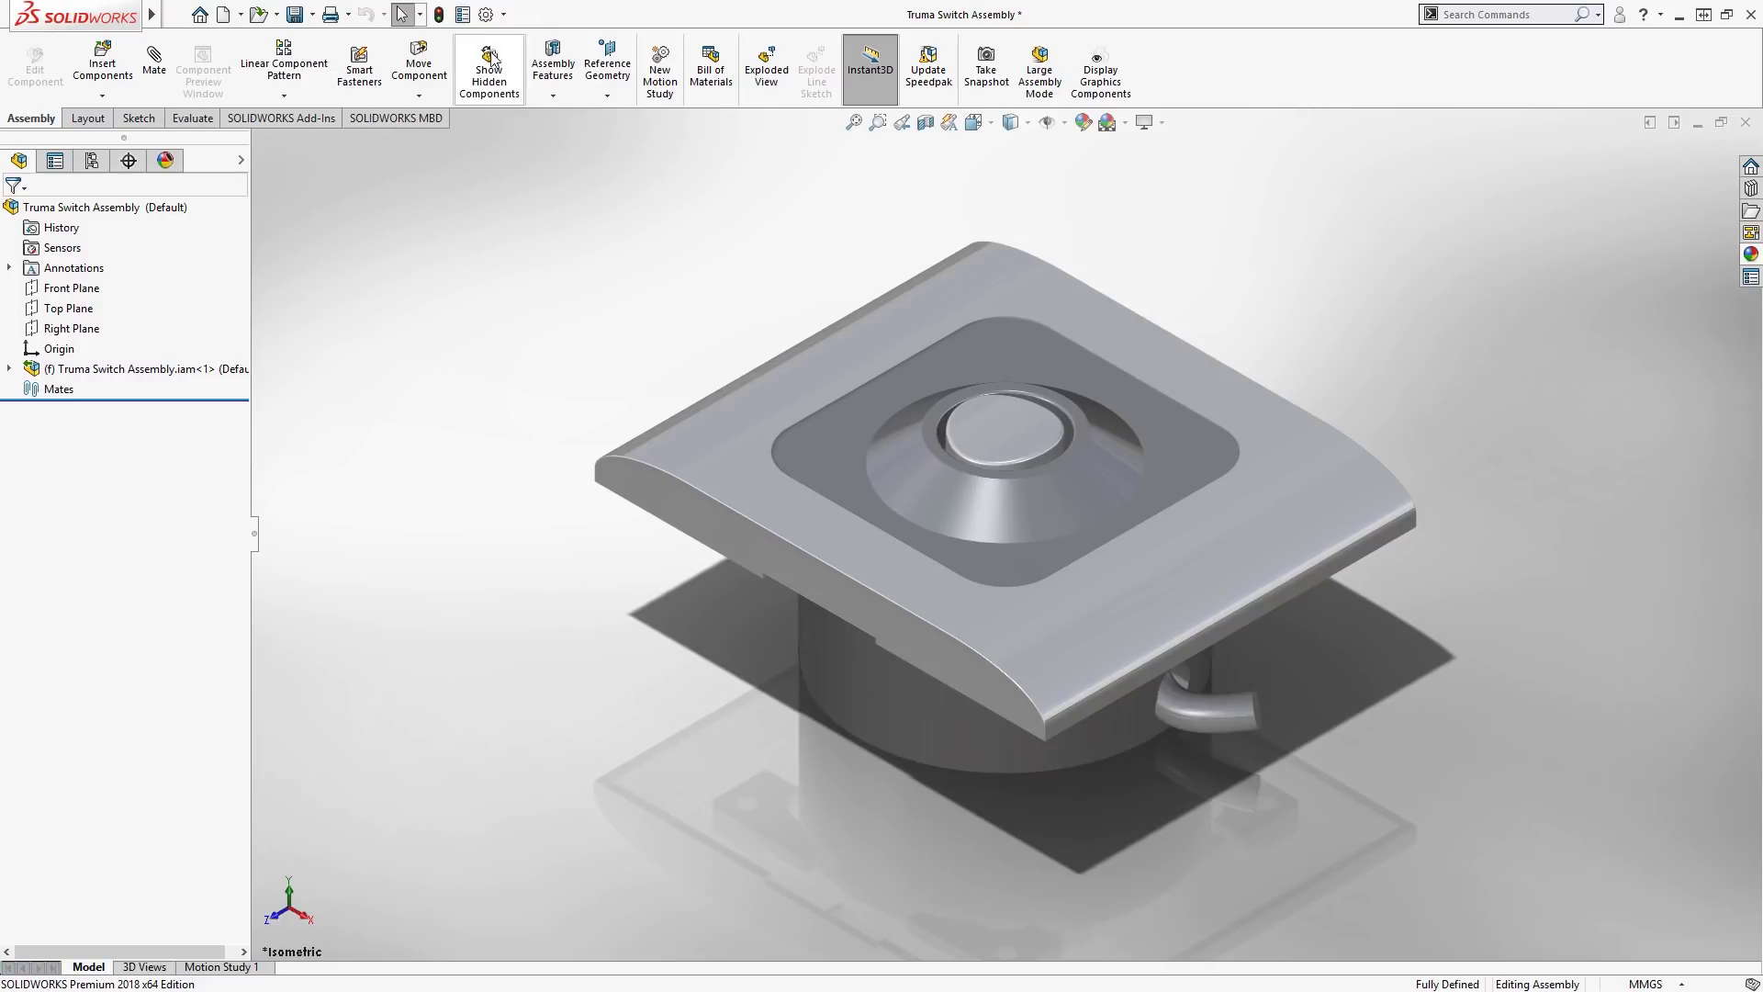
{"action": "left_click", "coordinate": [465, 18]}
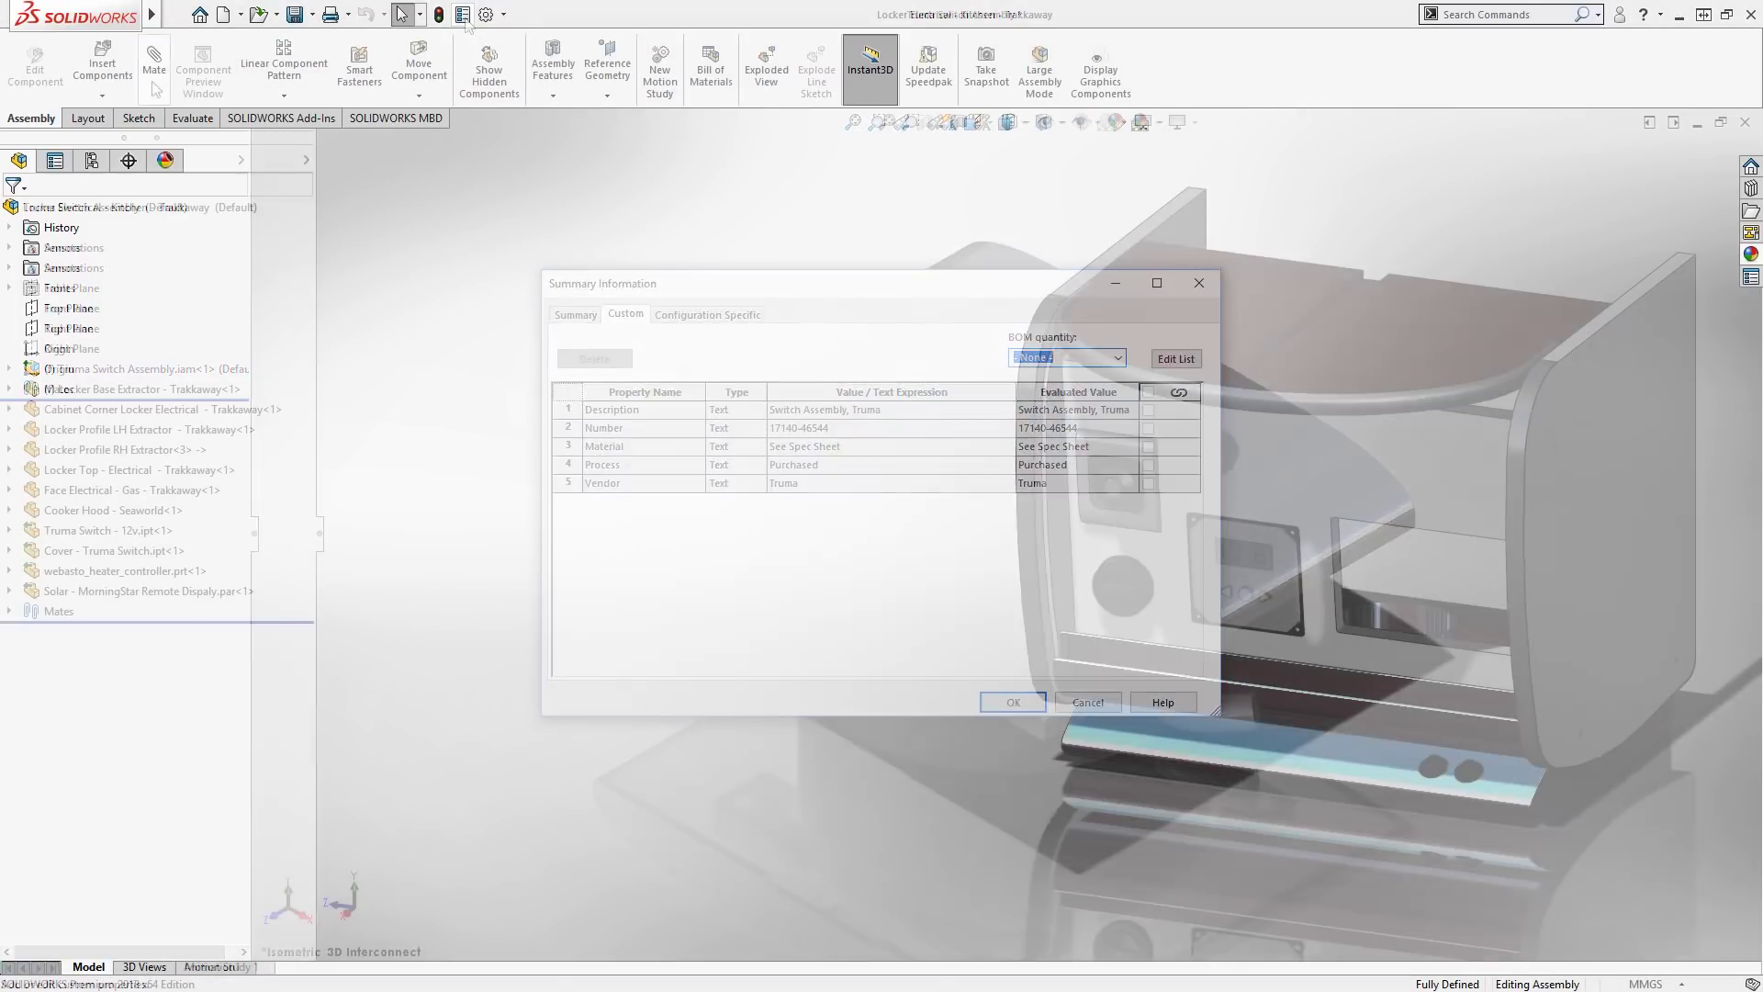
Insert the Control Panel JT file into the Locker Electrical assembly beside the cabinet.
{"action": "left_click", "coordinate": [102, 64]}
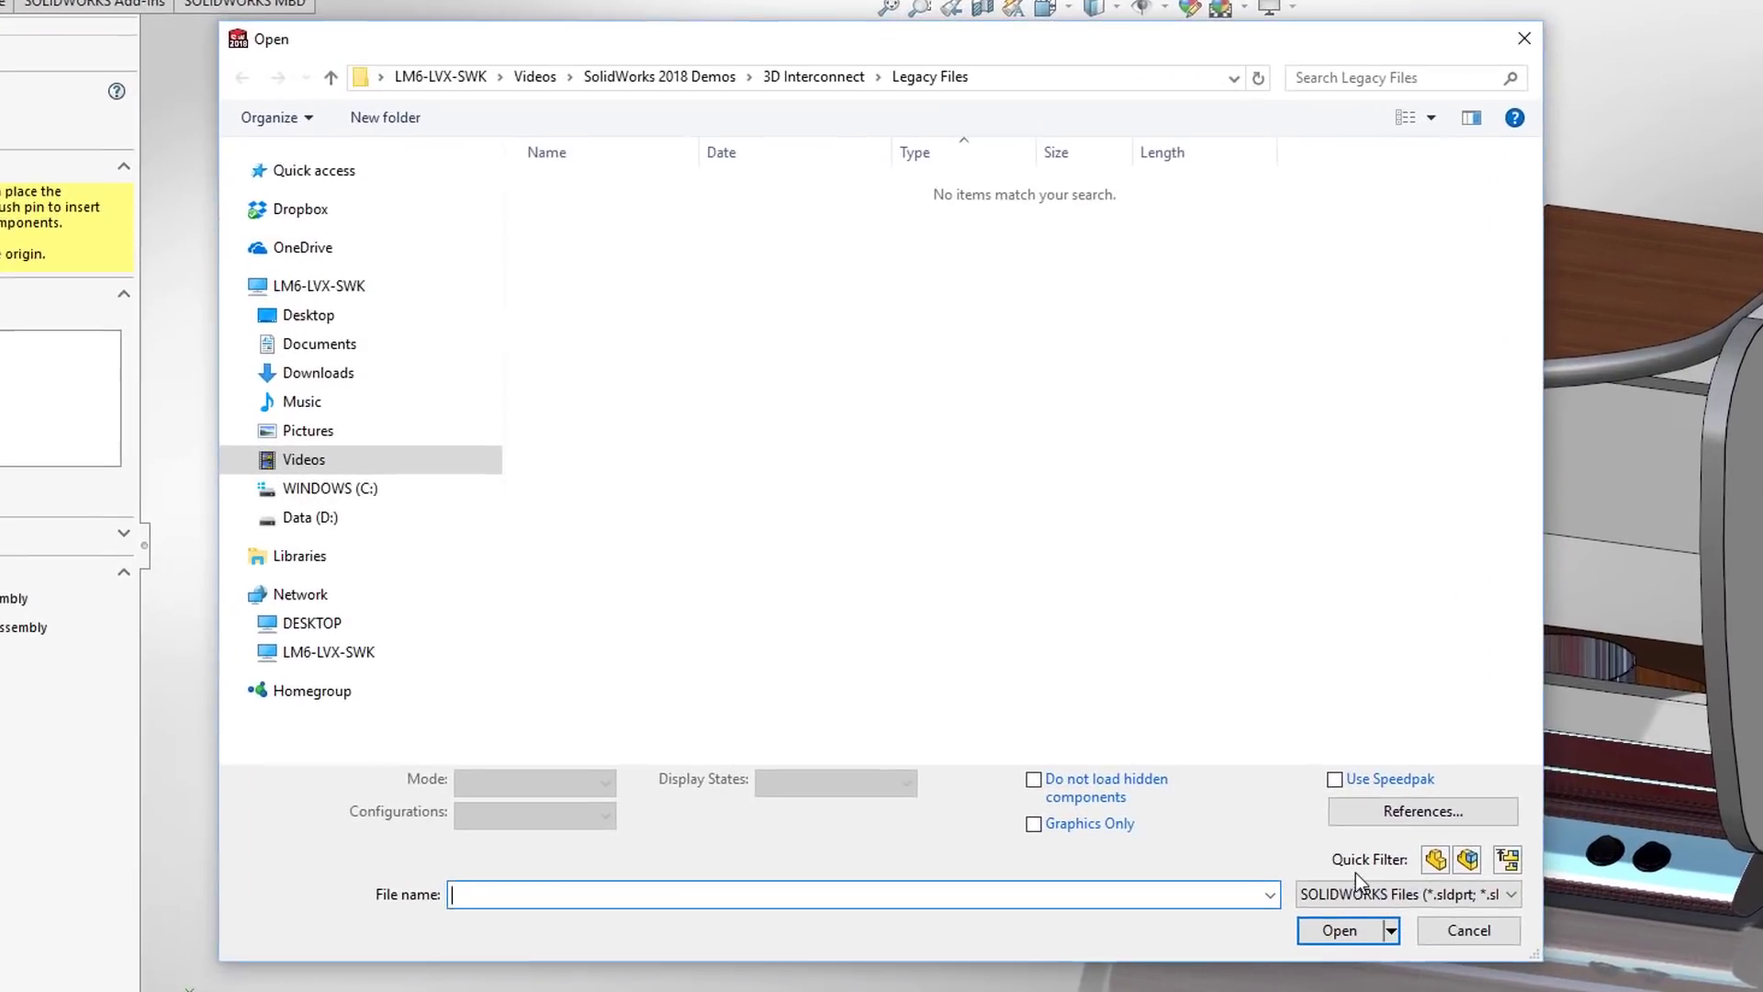
{"action": "left_click", "coordinate": [1267, 800]}
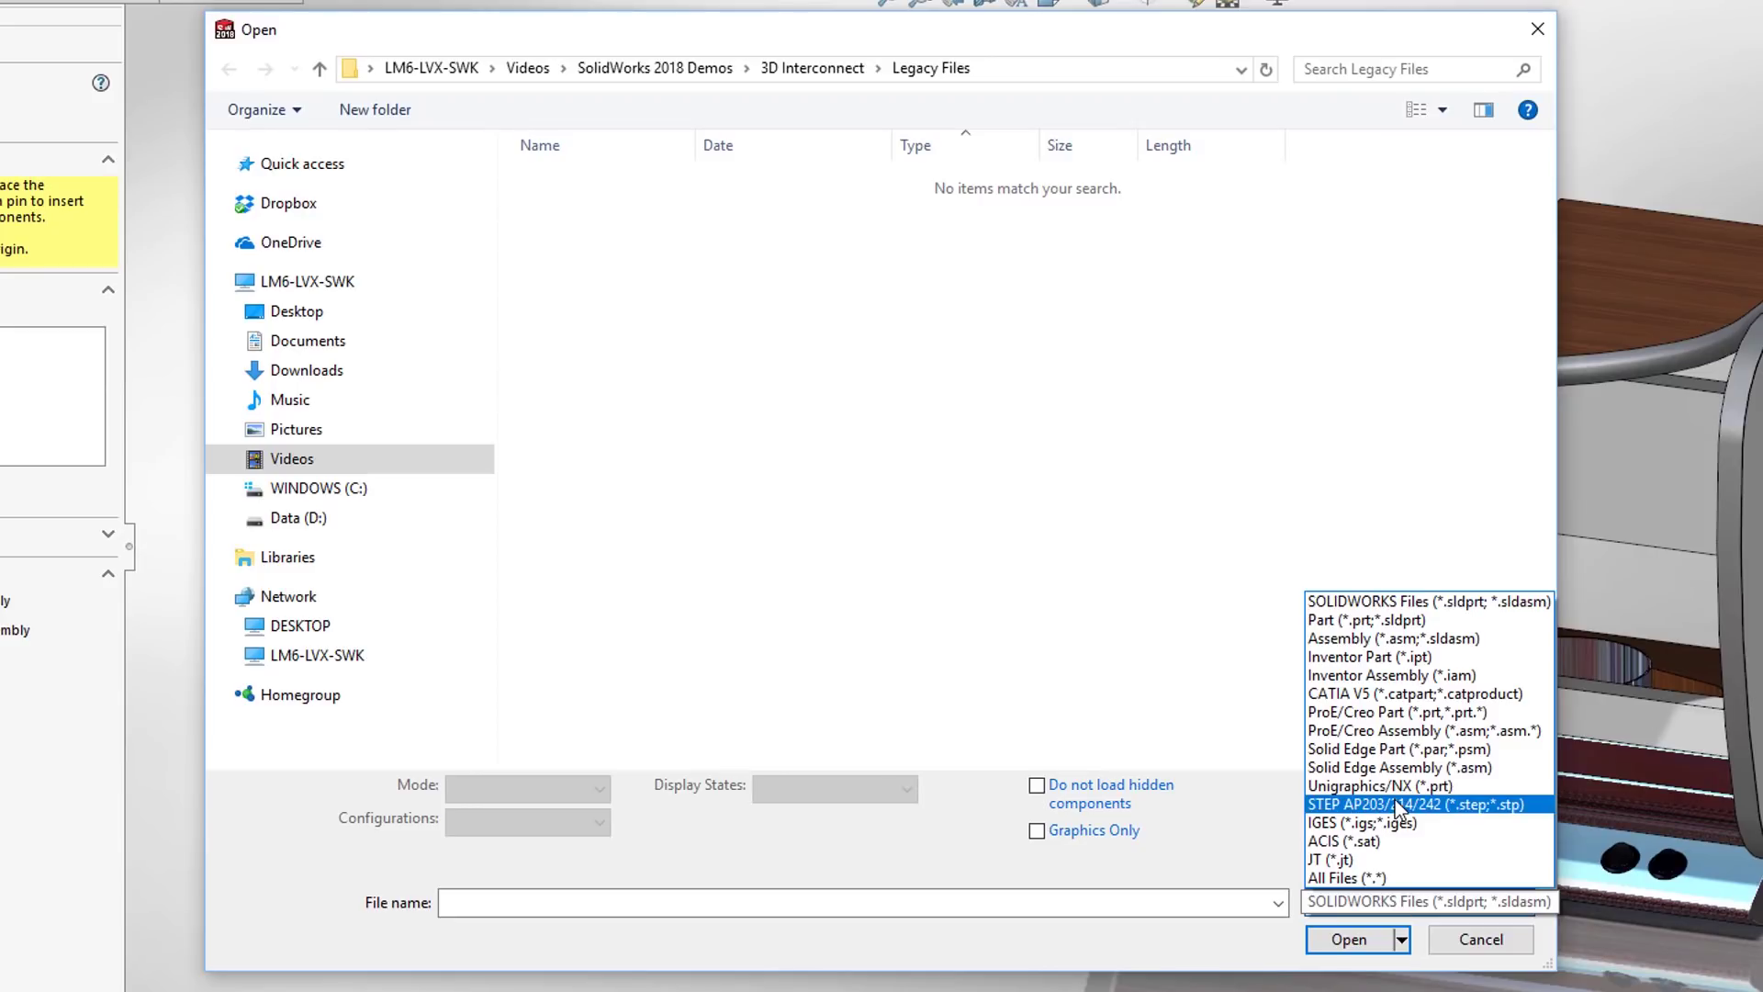
{"action": "left_click", "coordinate": [1363, 860]}
{"action": "double_click", "coordinate": [630, 237]}
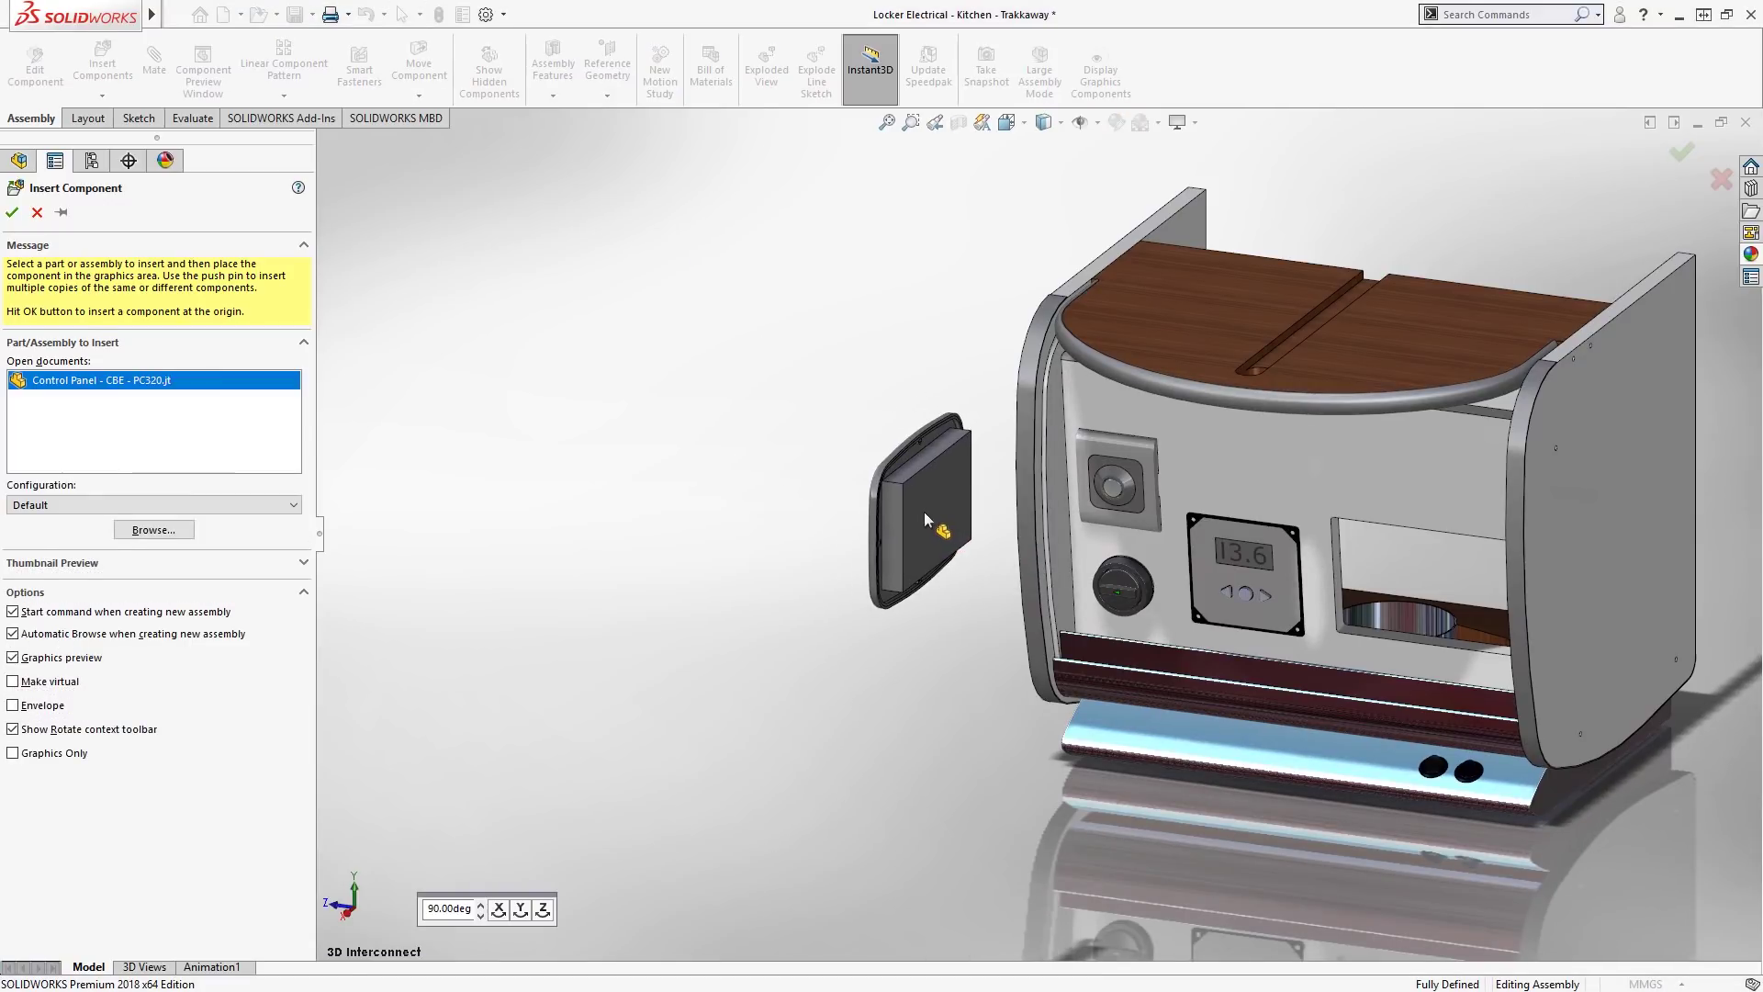
{"action": "left_click", "coordinate": [924, 511]}
Select the opening edge on Face Electrical and the inserted Control Panel part.
{"action": "right_click", "coordinate": [1334, 573]}
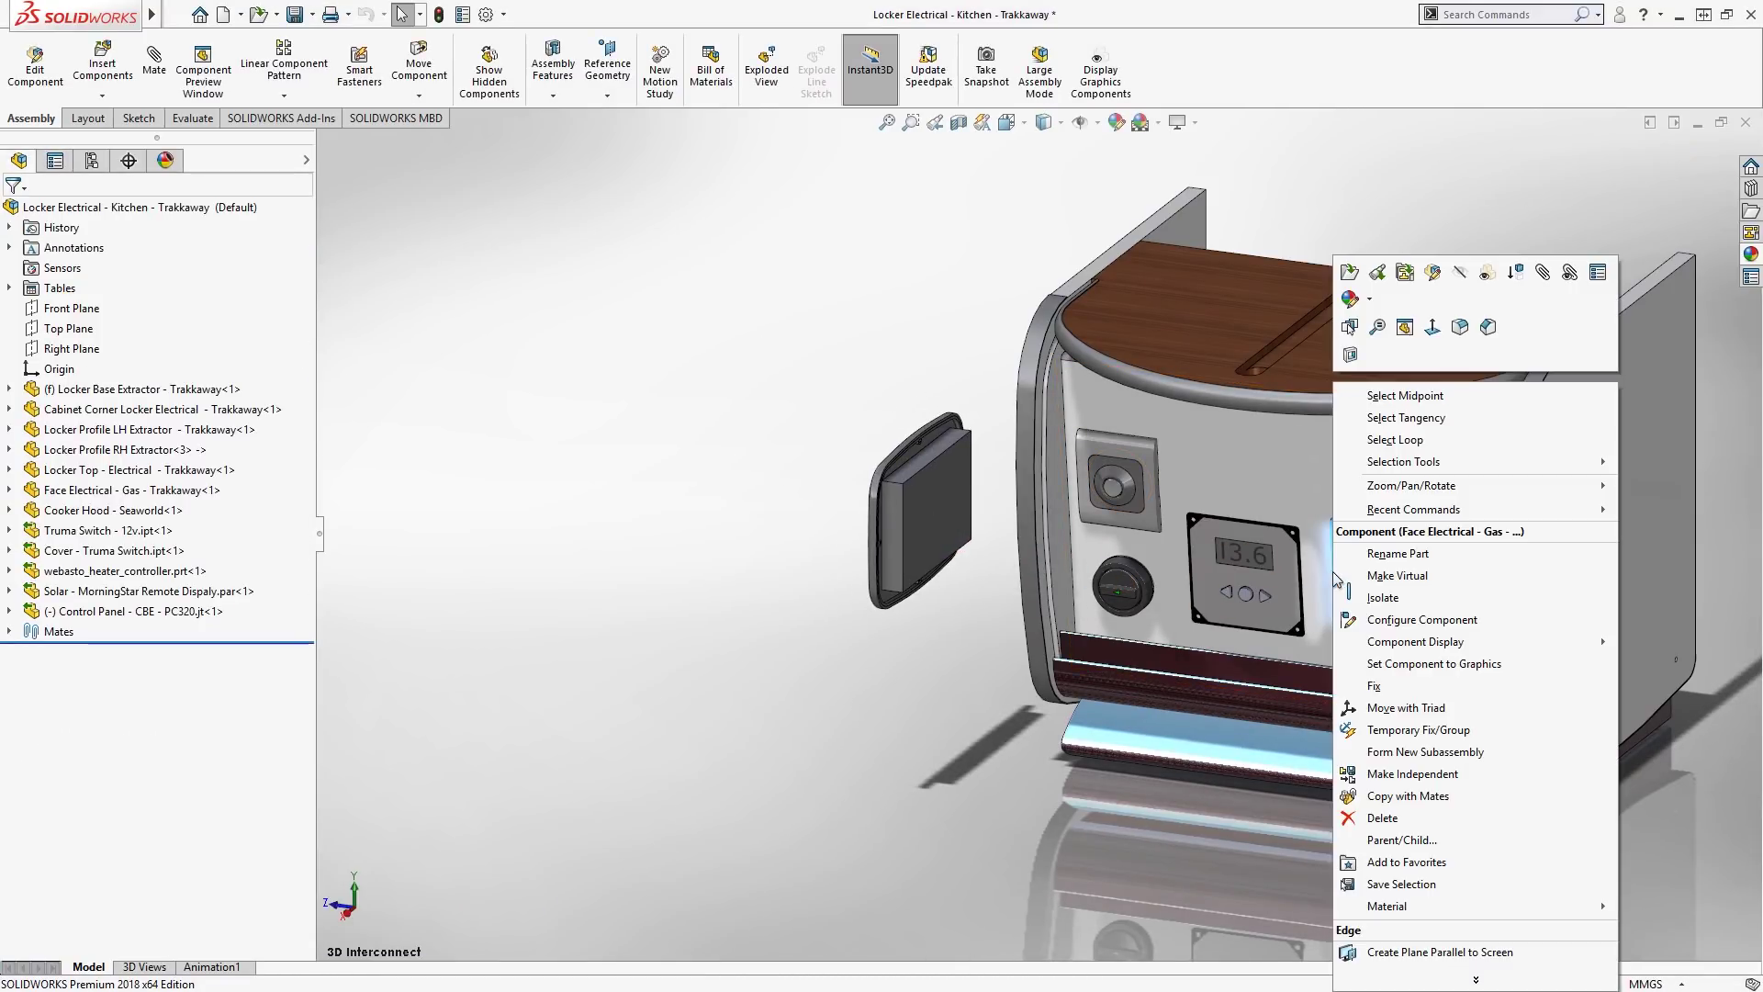
{"action": "left_click", "coordinate": [1392, 439]}
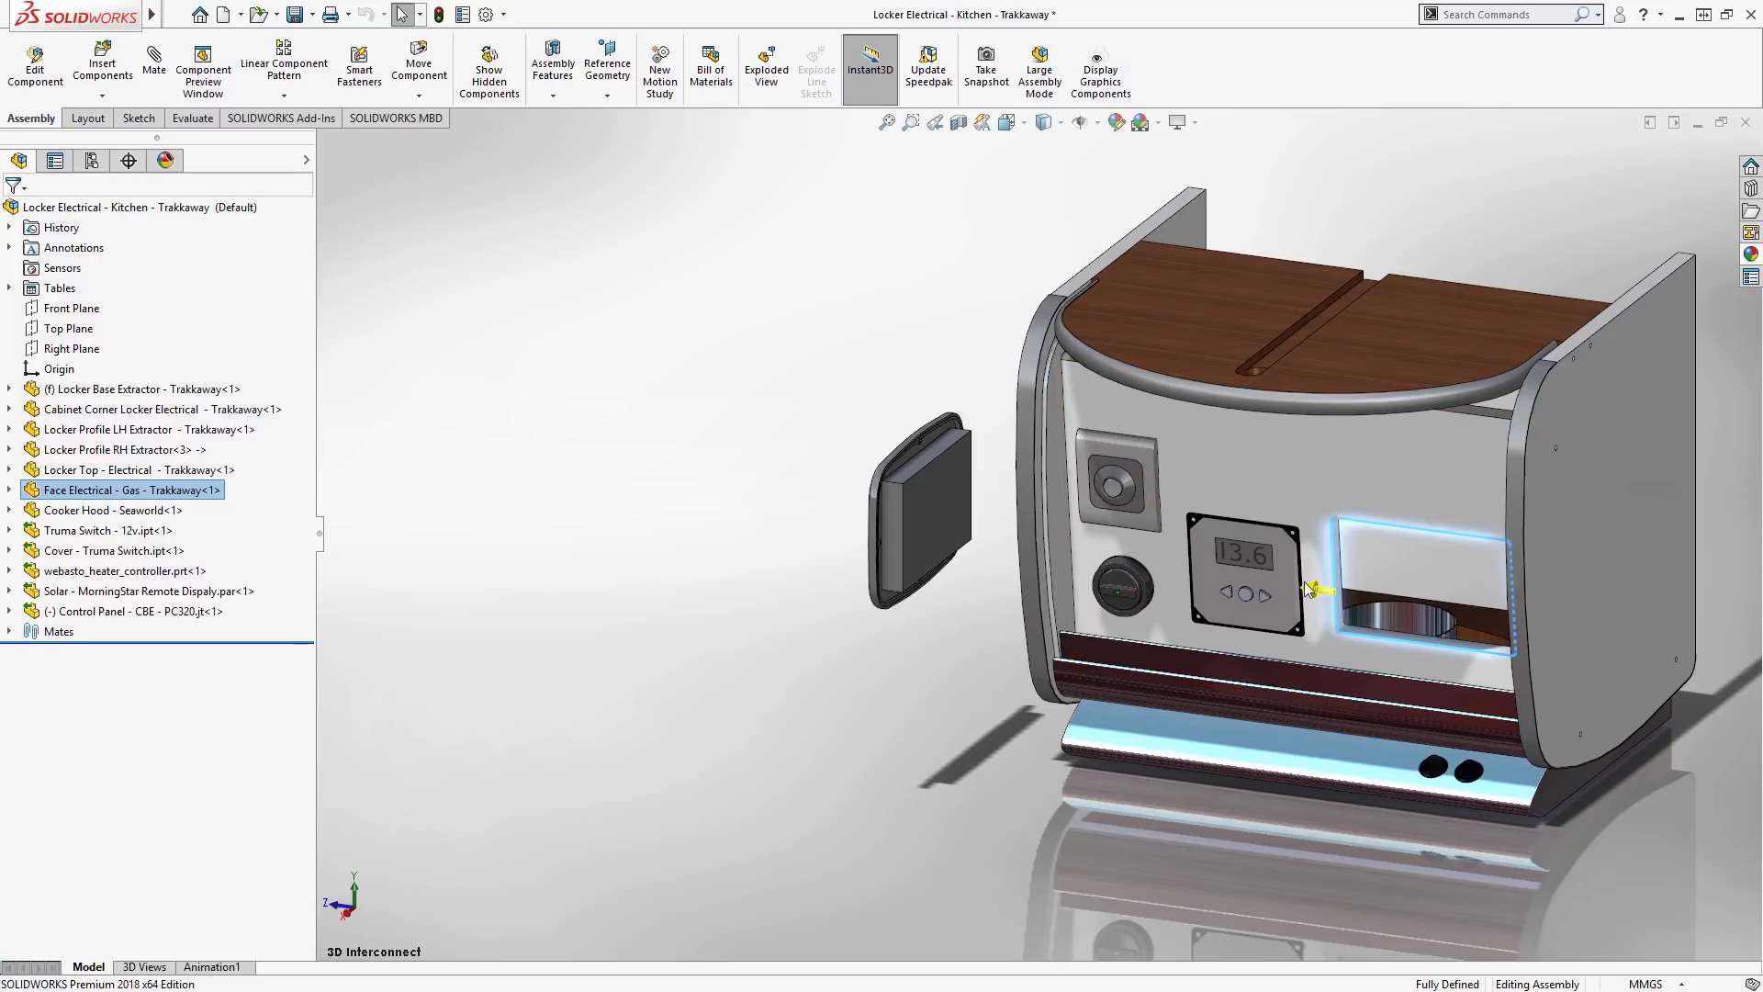
{"action": "left_click", "coordinate": [910, 532]}
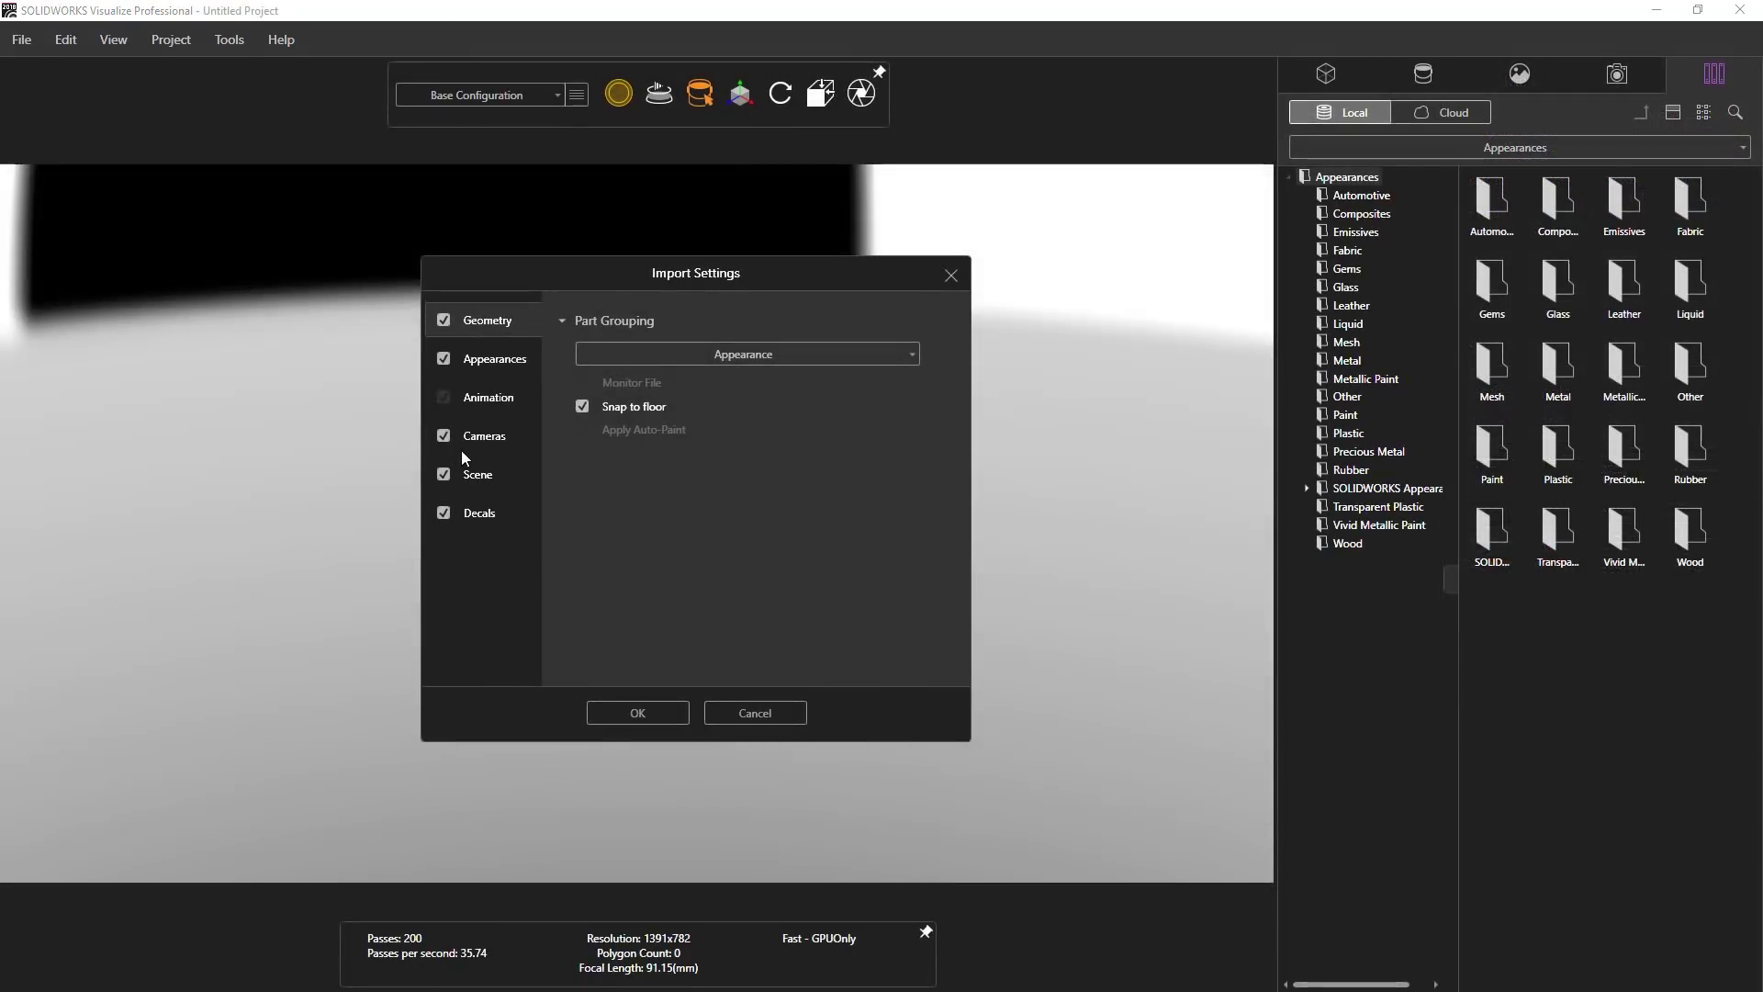
Import the mug rack model after reviewing its Cameras and Scene import settings.
{"action": "left_click", "coordinate": [487, 438]}
{"action": "left_click", "coordinate": [484, 474]}
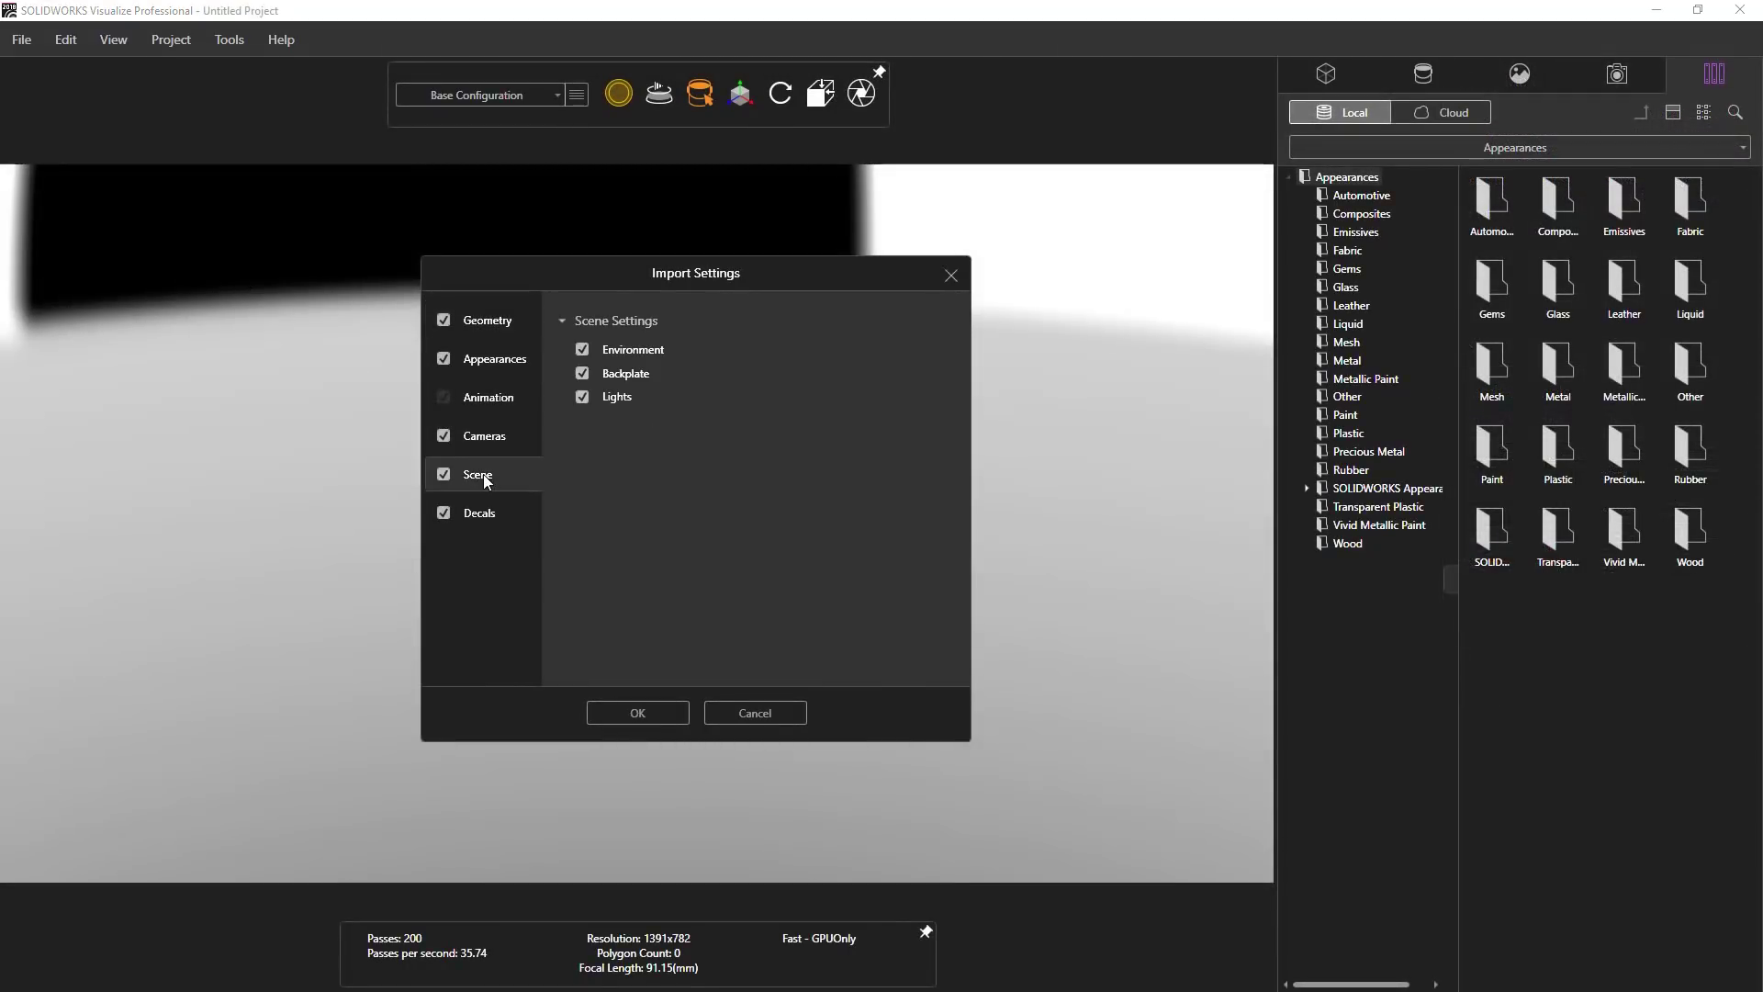
{"action": "left_click", "coordinate": [639, 714]}
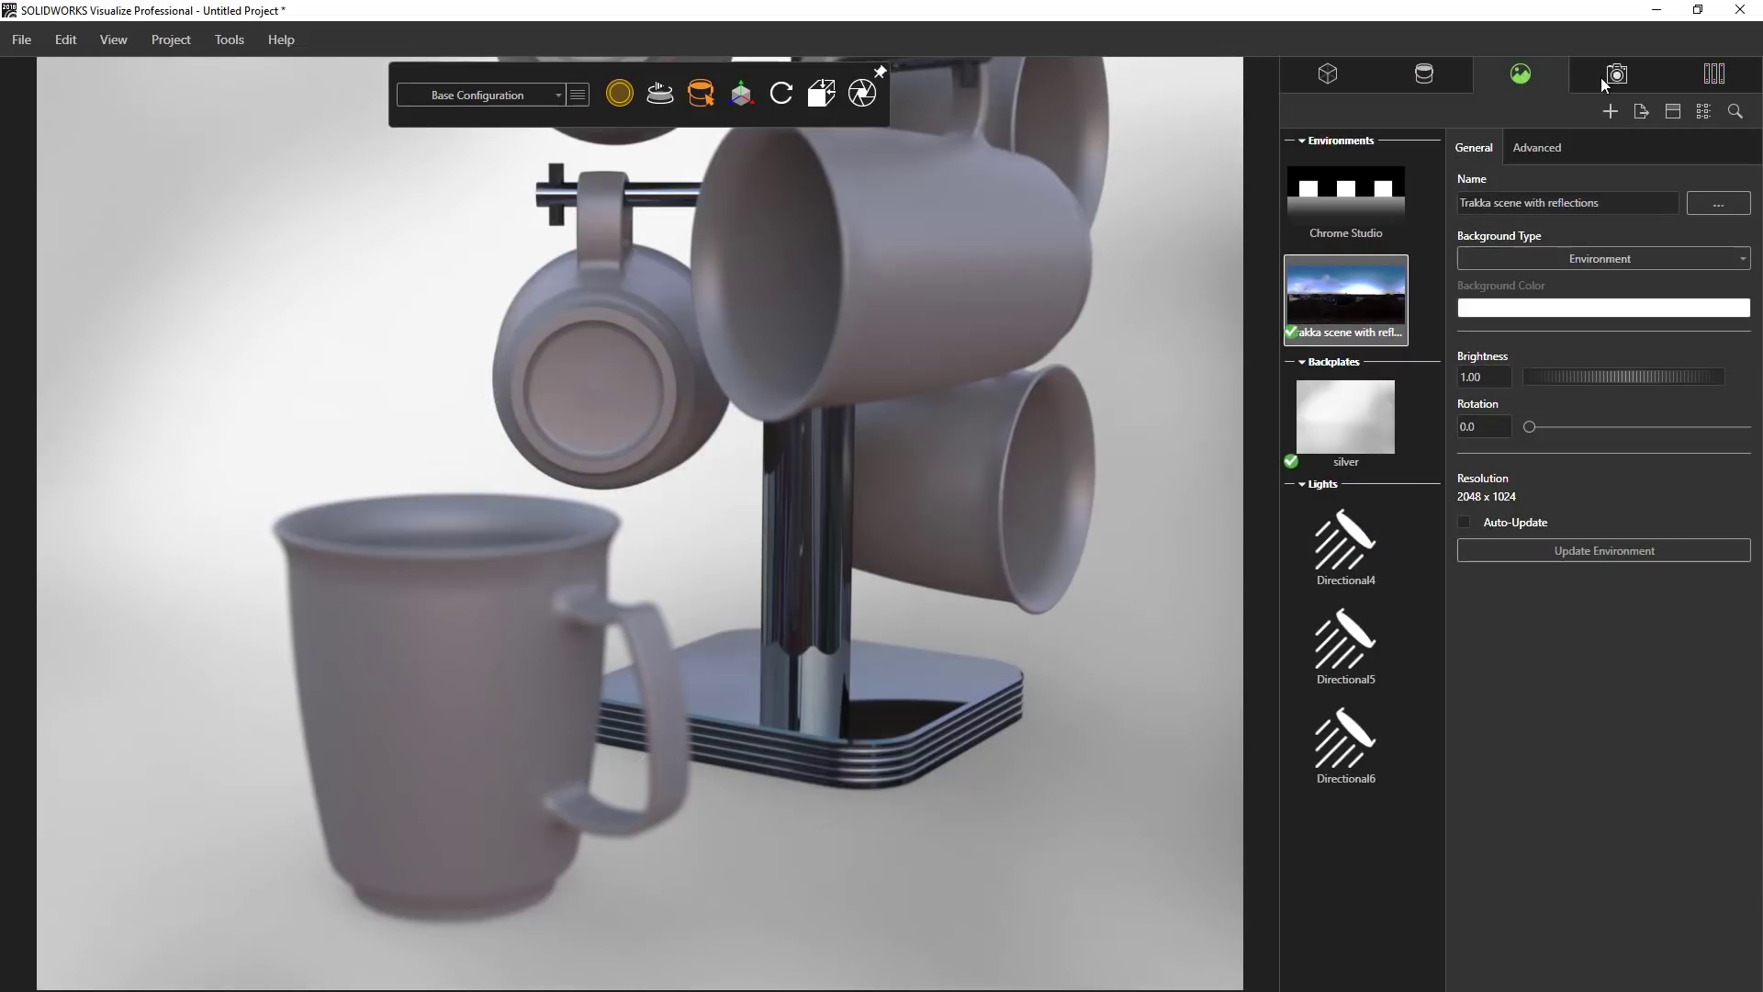
Turn off Enable Depth of Field for Camera4 on the Camera tab.
{"action": "left_click", "coordinate": [1620, 77]}
{"action": "left_click", "coordinate": [1551, 146]}
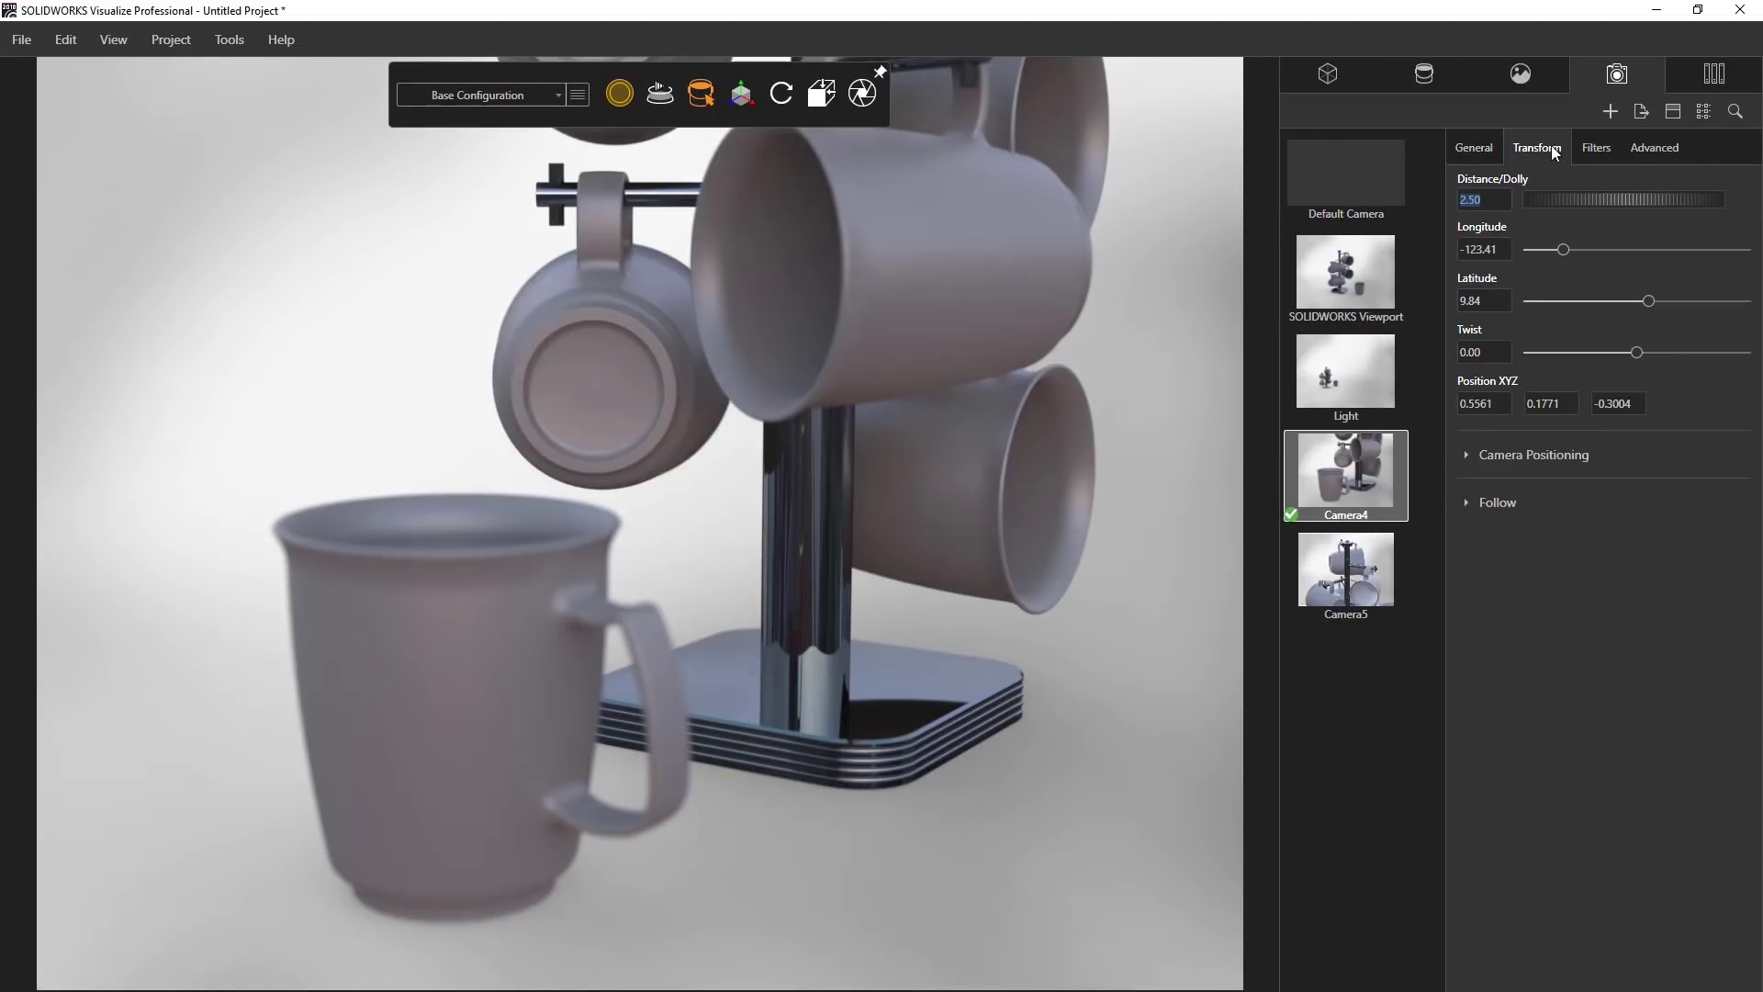
{"action": "left_click", "coordinate": [1596, 147]}
{"action": "left_click", "coordinate": [1651, 147]}
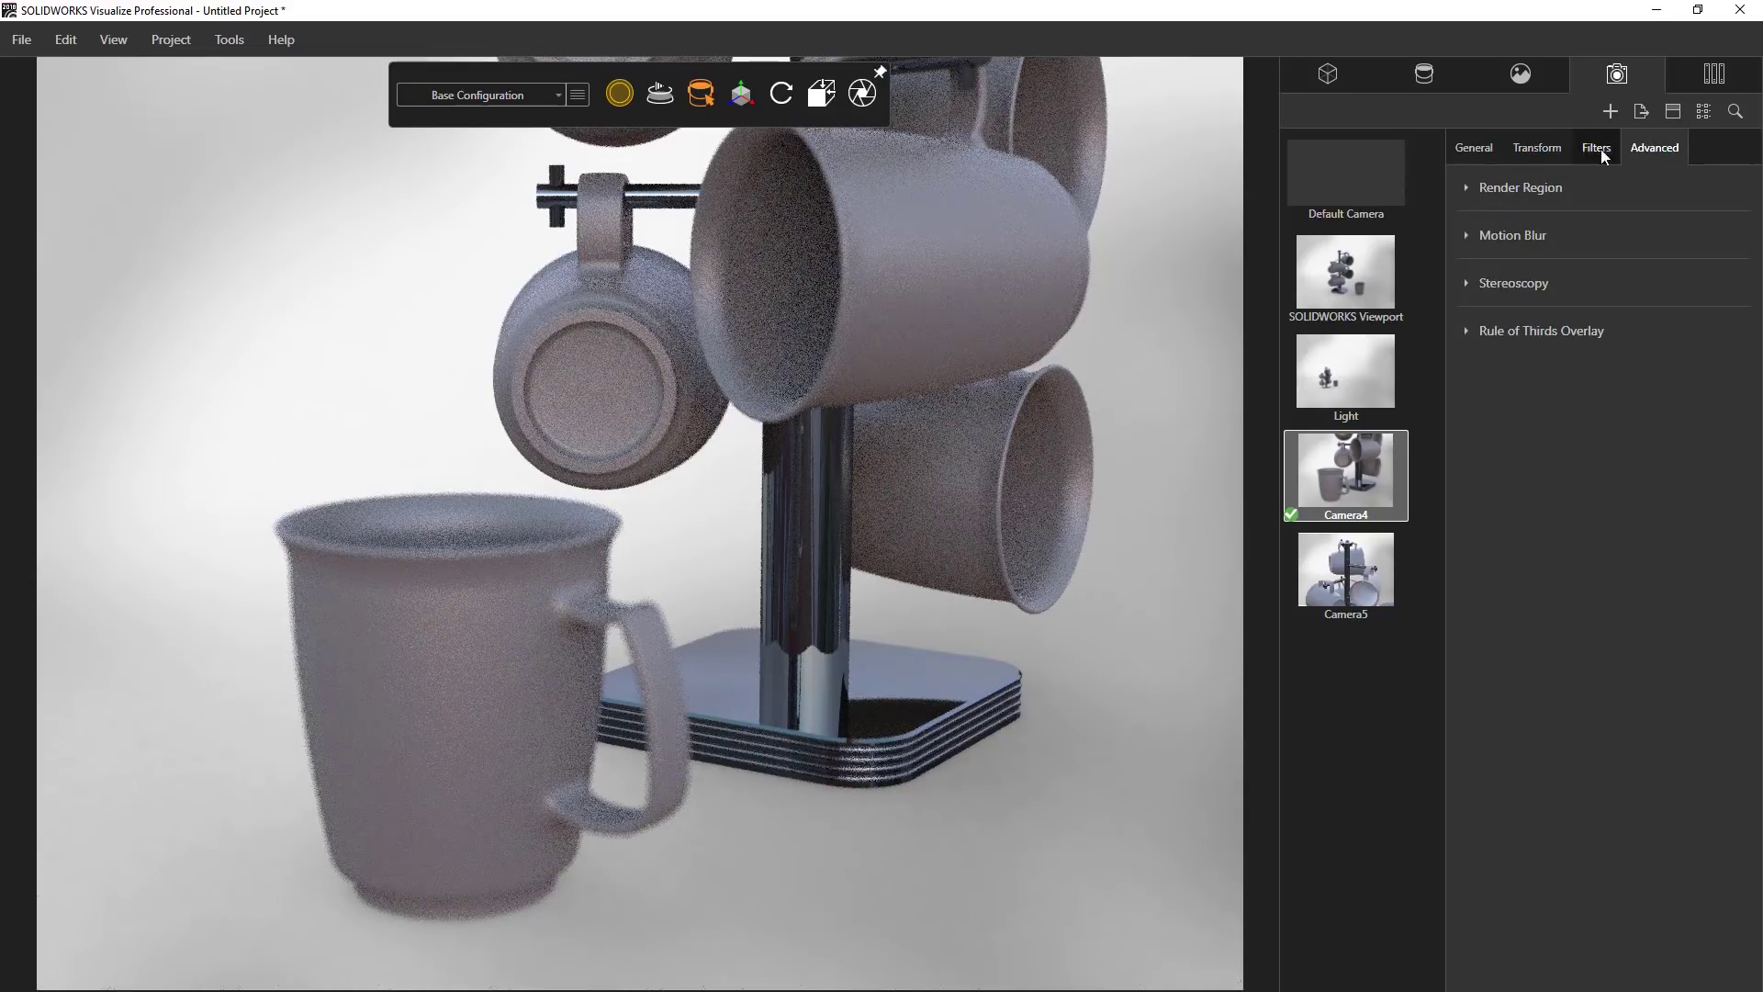
{"action": "left_click", "coordinate": [1474, 149]}
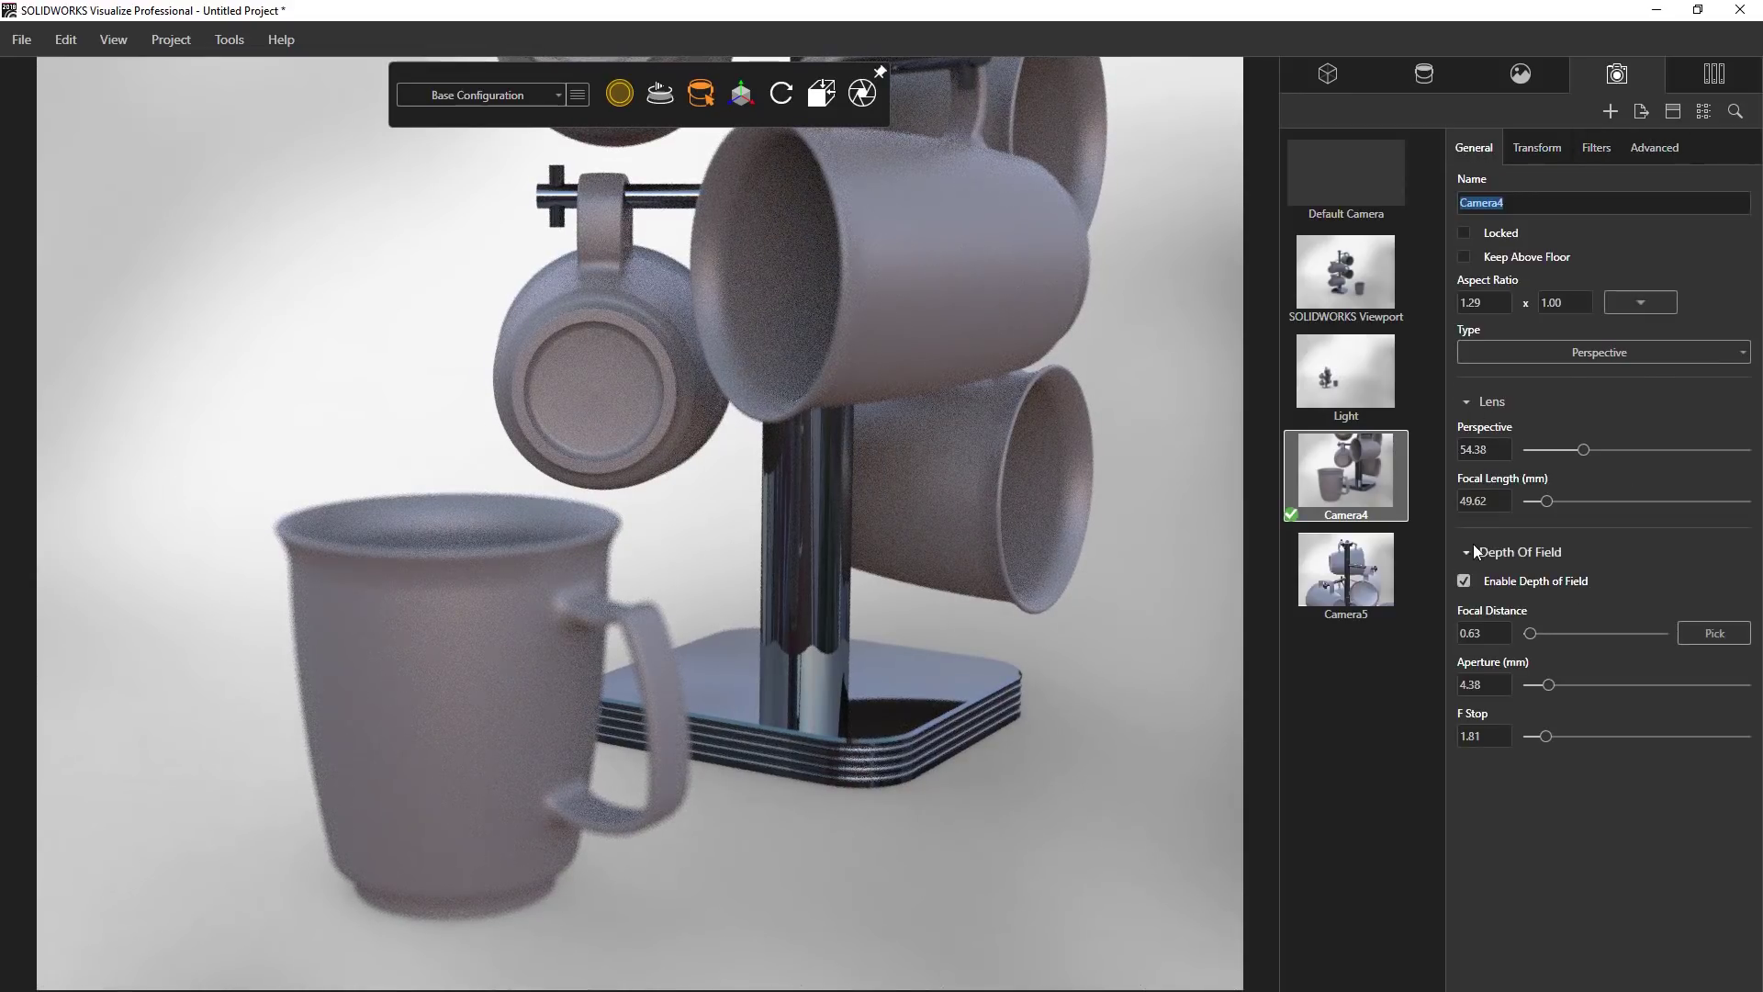
{"action": "left_click", "coordinate": [1465, 580]}
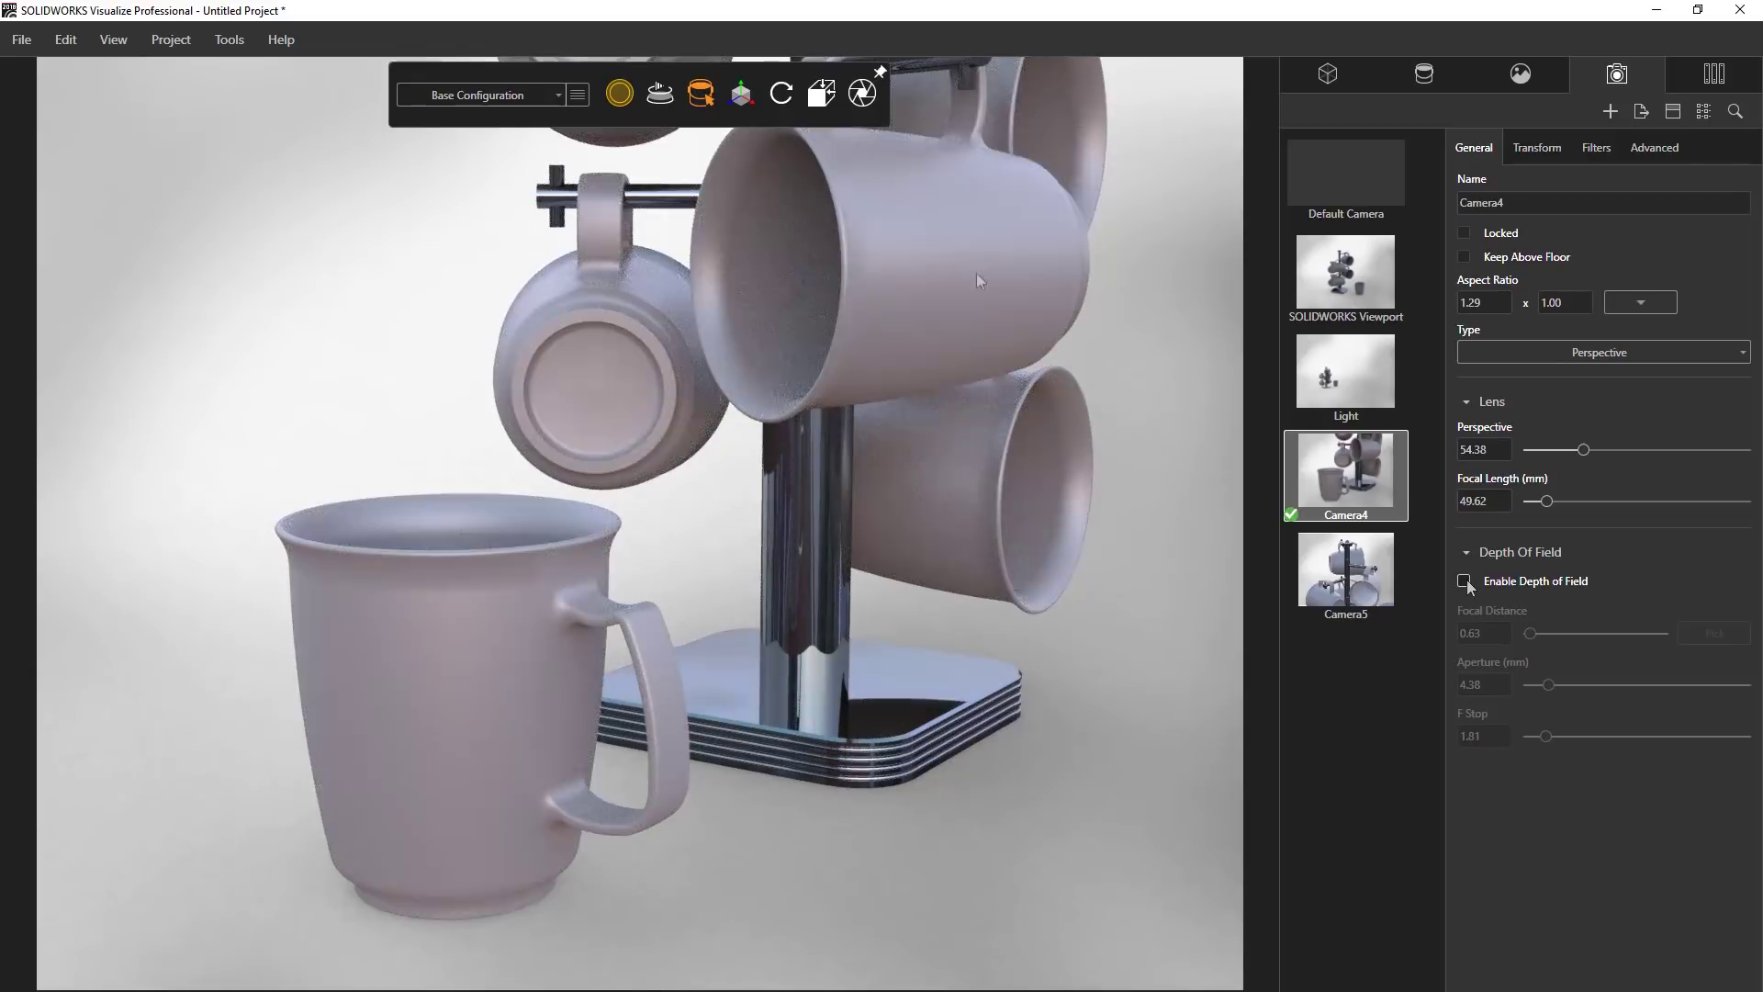
View the mug stand from the front and both sides using View Presets.
{"action": "left_click", "coordinate": [821, 95]}
{"action": "left_click", "coordinate": [771, 219]}
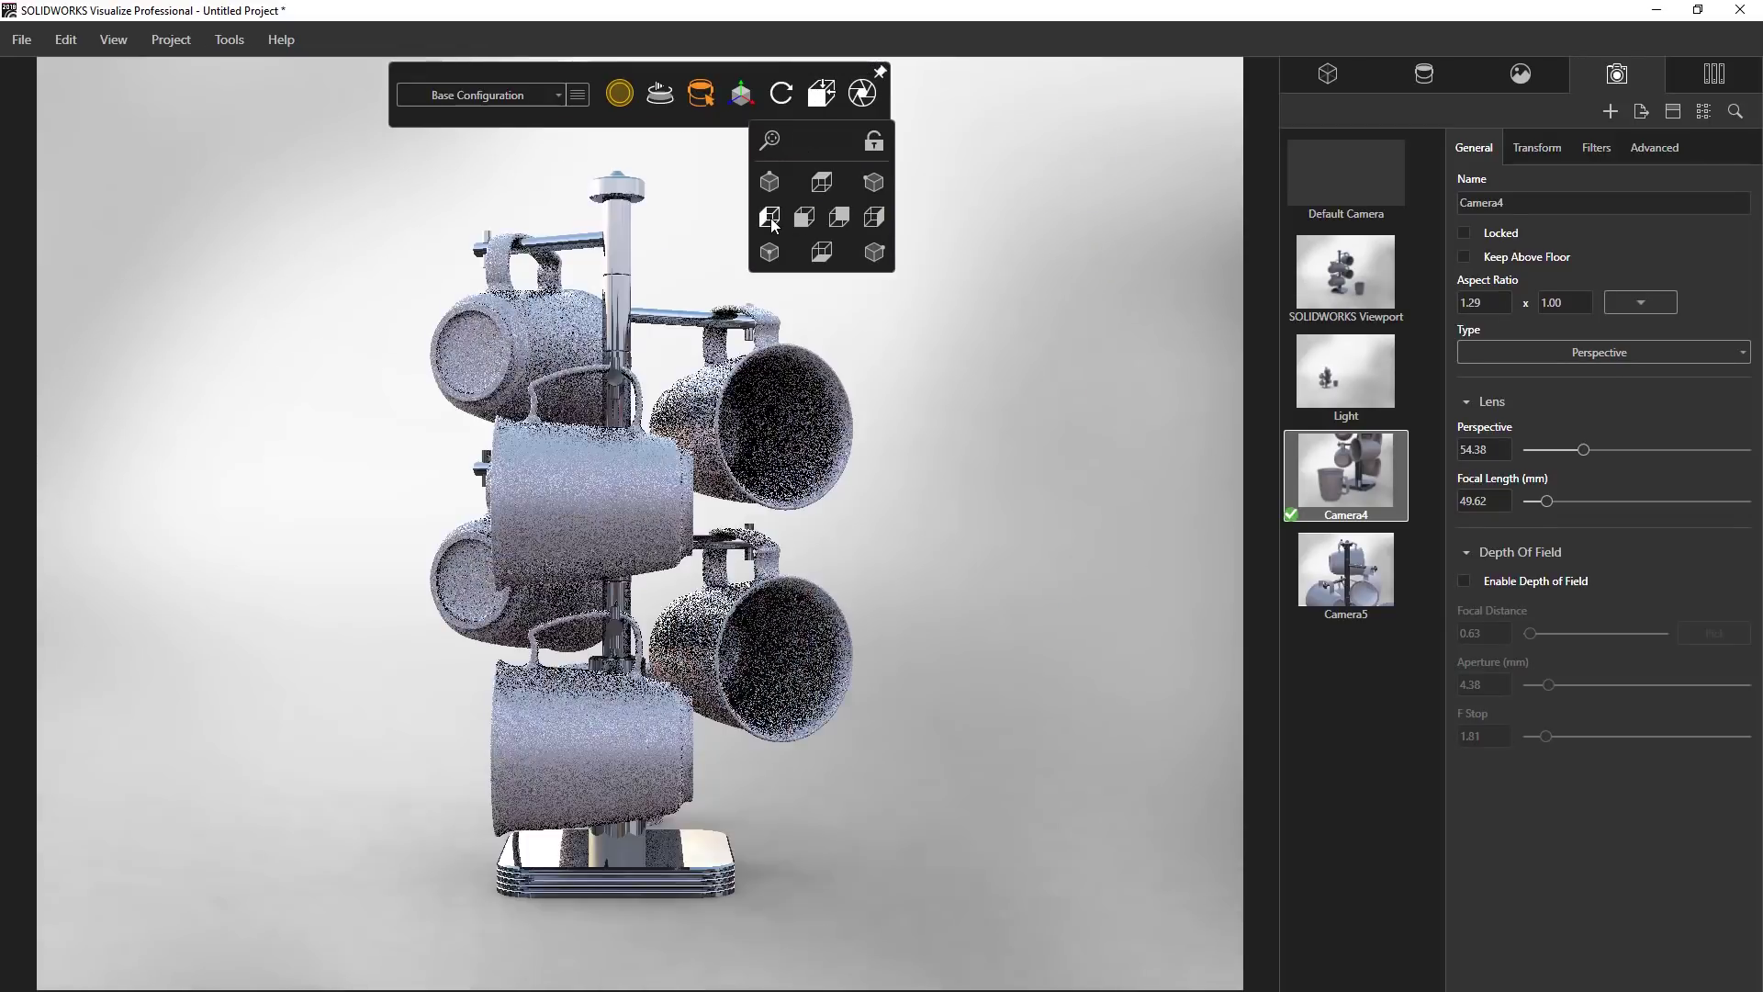
{"action": "left_click", "coordinate": [838, 219]}
{"action": "left_click", "coordinate": [873, 216]}
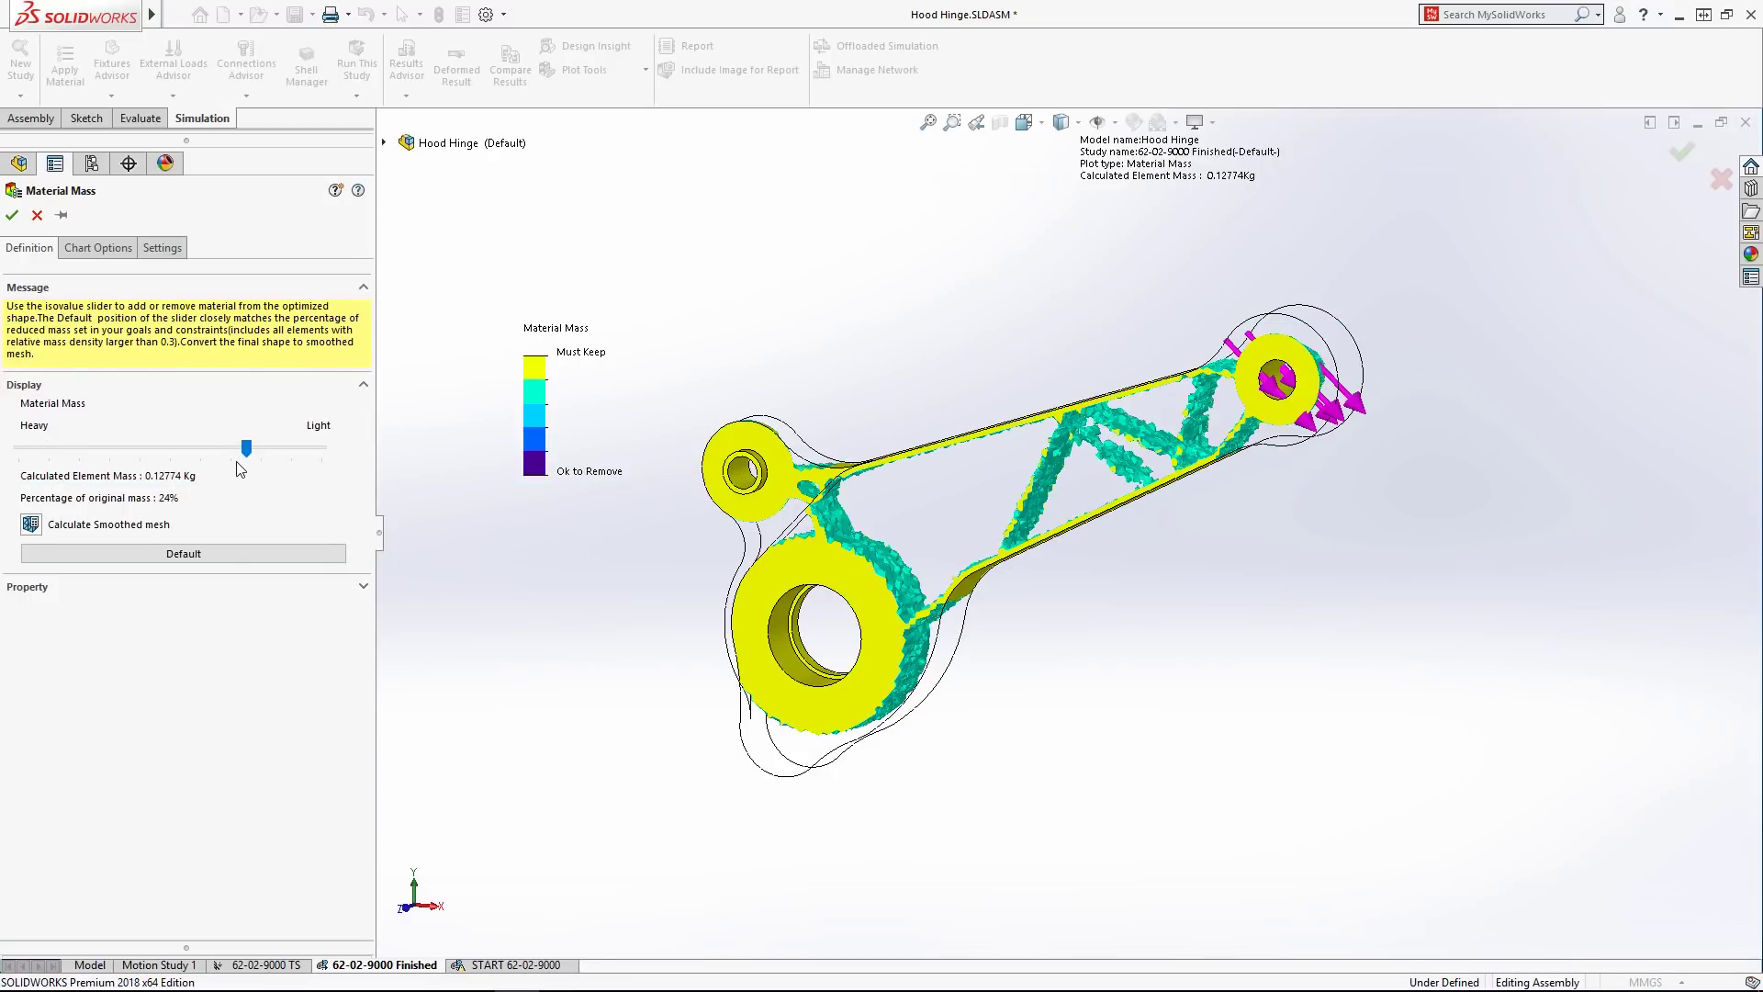
Accept the Hood Hinge Material Mass plot at 0.12774 Kg, 24% of original mass.
{"action": "right_click", "coordinate": [445, 513]}
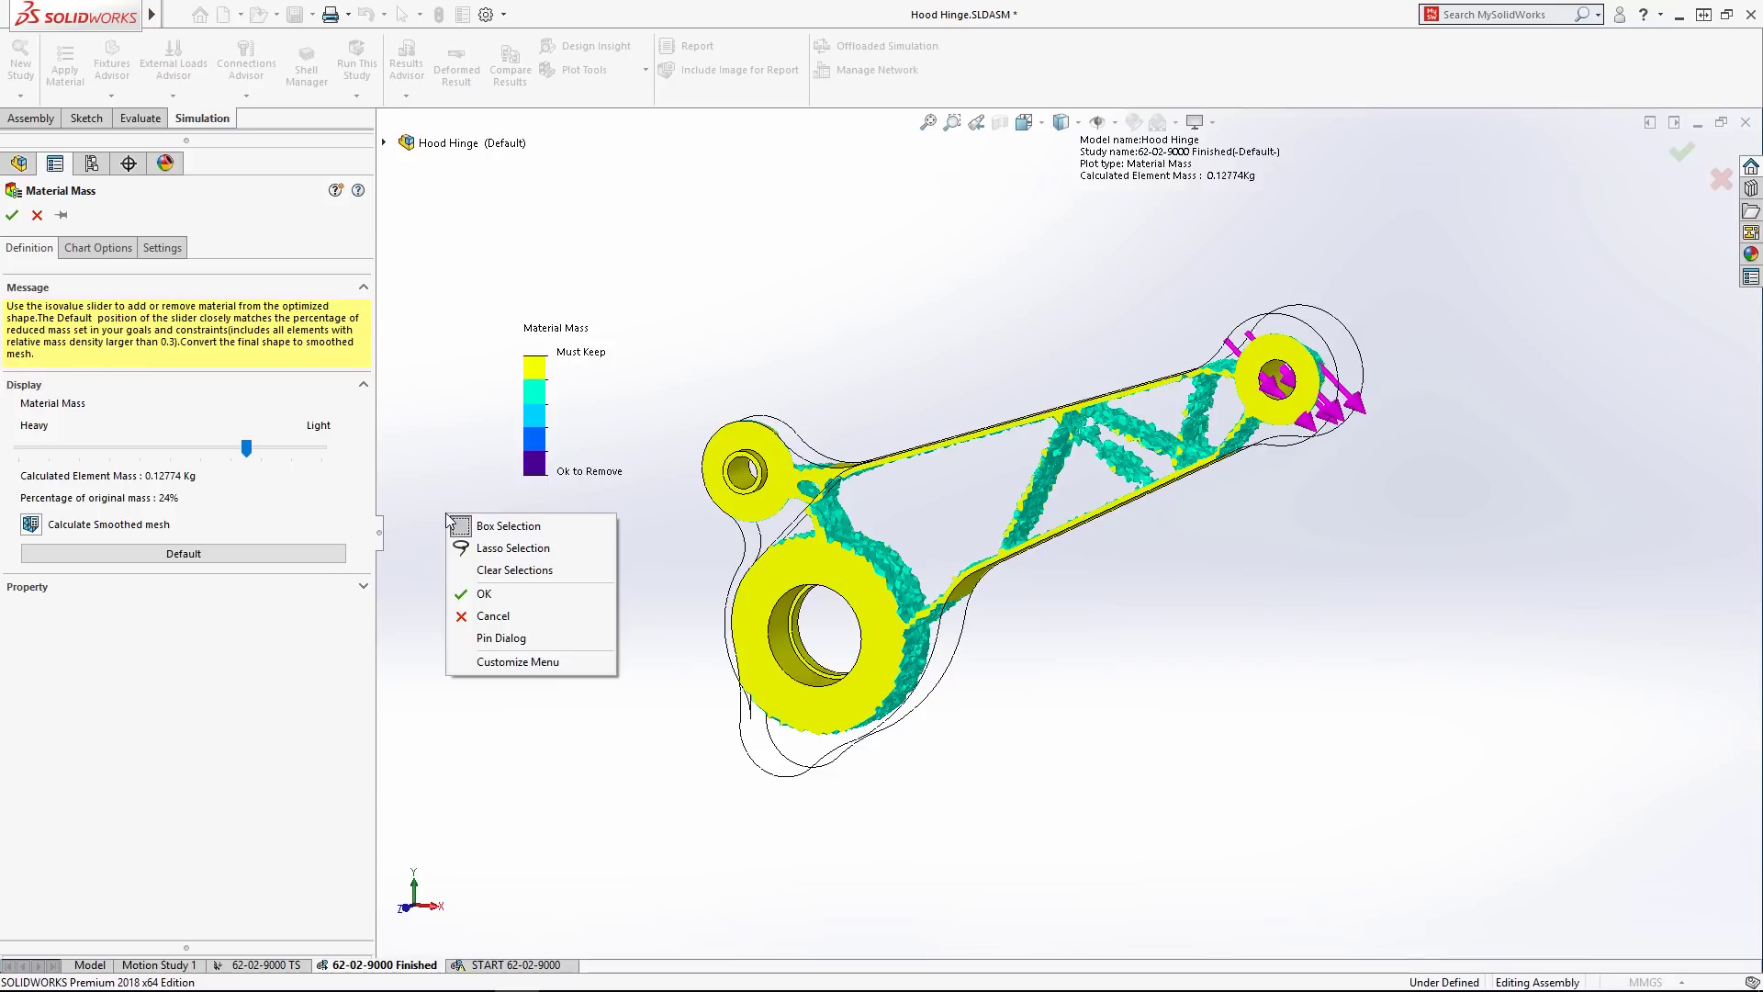
{"action": "left_click", "coordinate": [484, 594]}
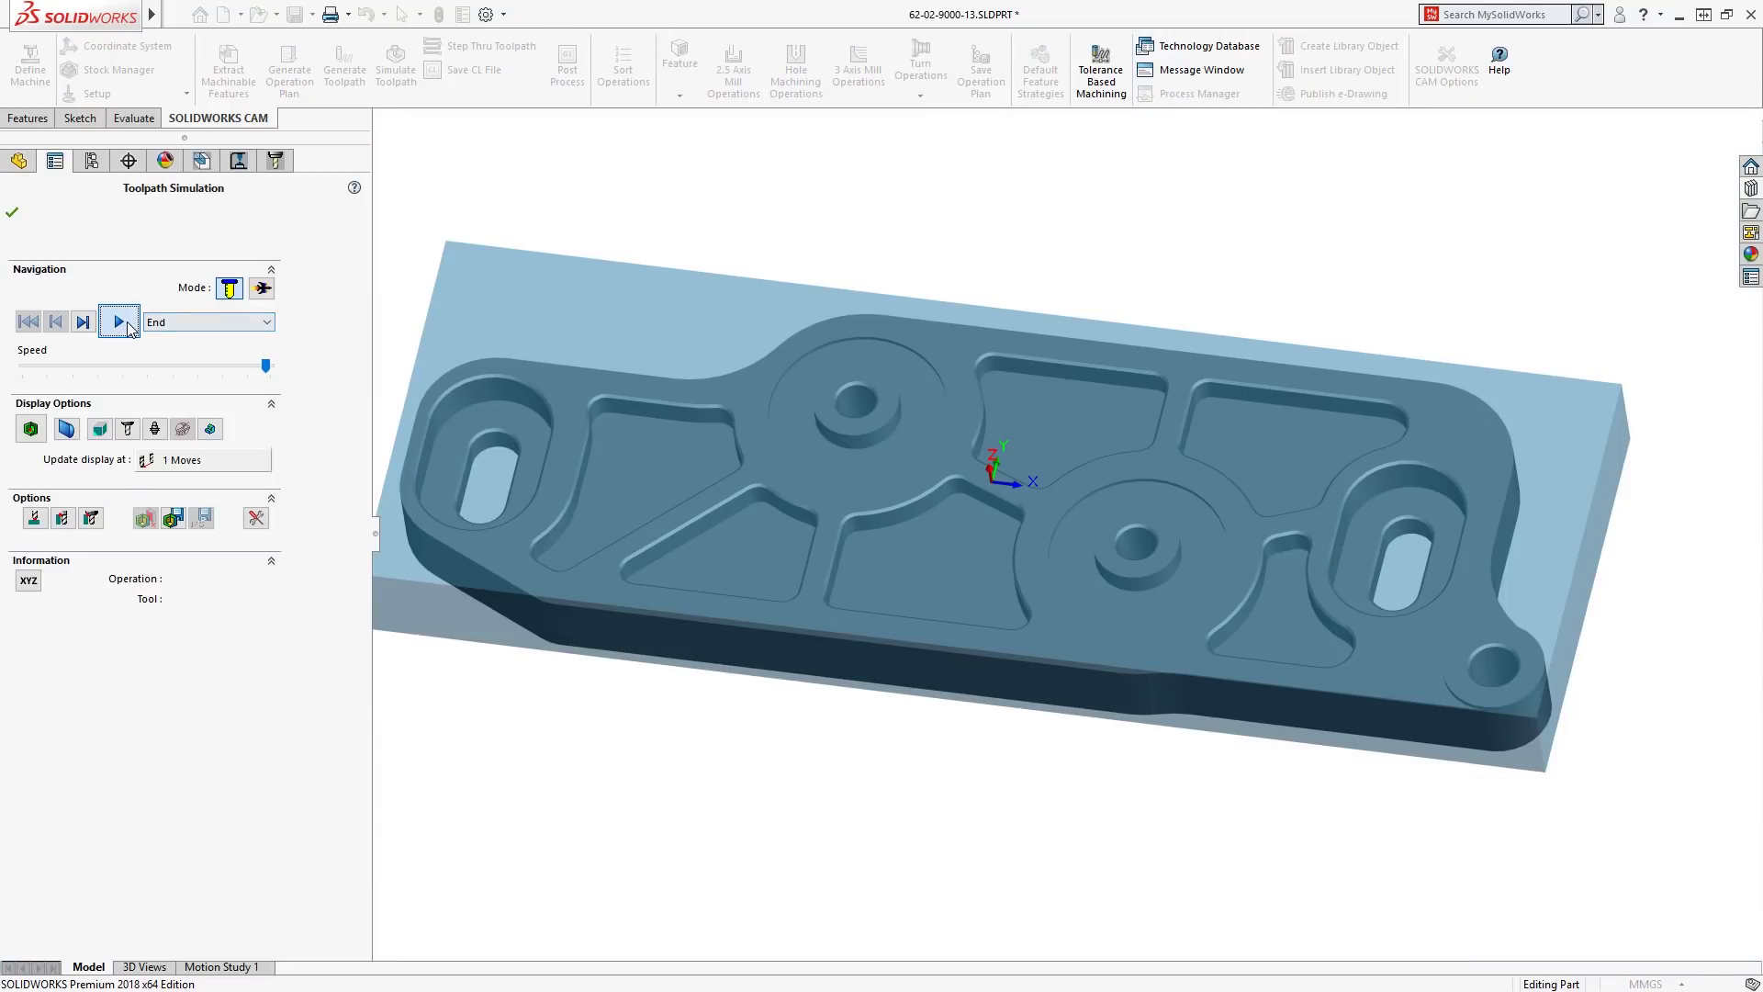
Run the toolpath simulation through to the fully machined plate and inspect its pockets.
{"action": "left_click", "coordinate": [119, 322]}
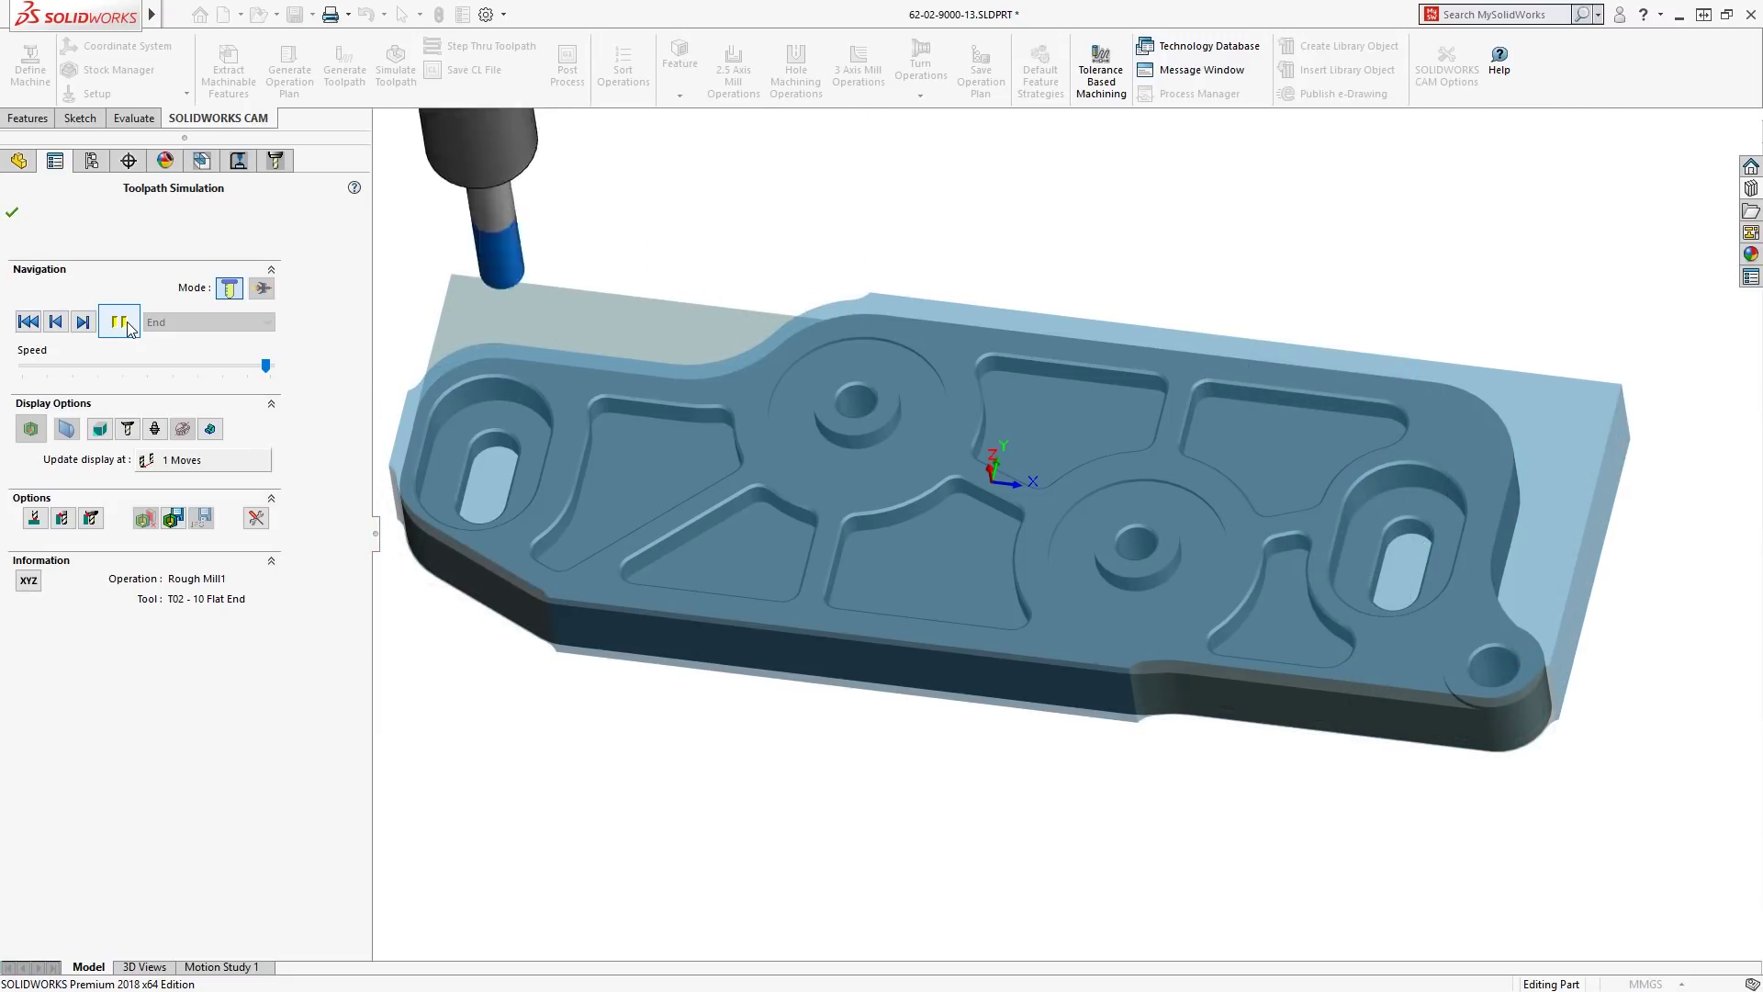
{"action": "left_click", "coordinate": [120, 321]}
{"action": "left_click", "coordinate": [122, 323]}
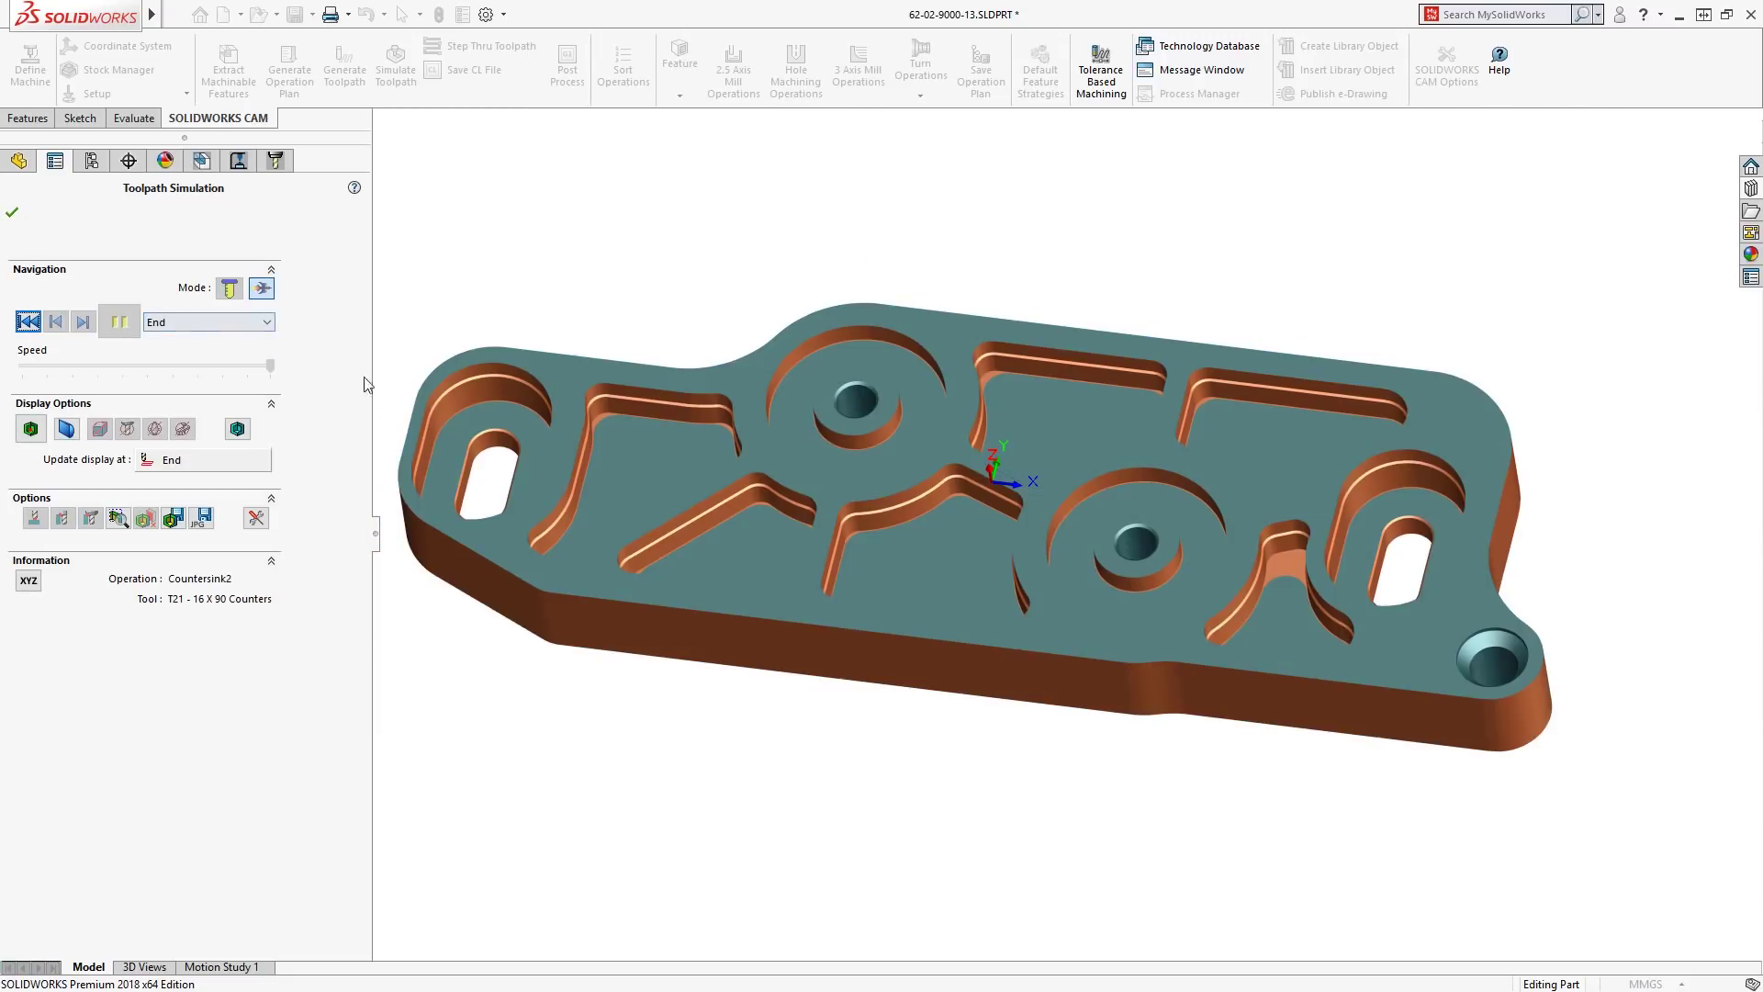
{"action": "middle_click_drag", "start_coordinate": [724, 474], "coordinate": [717, 405]}
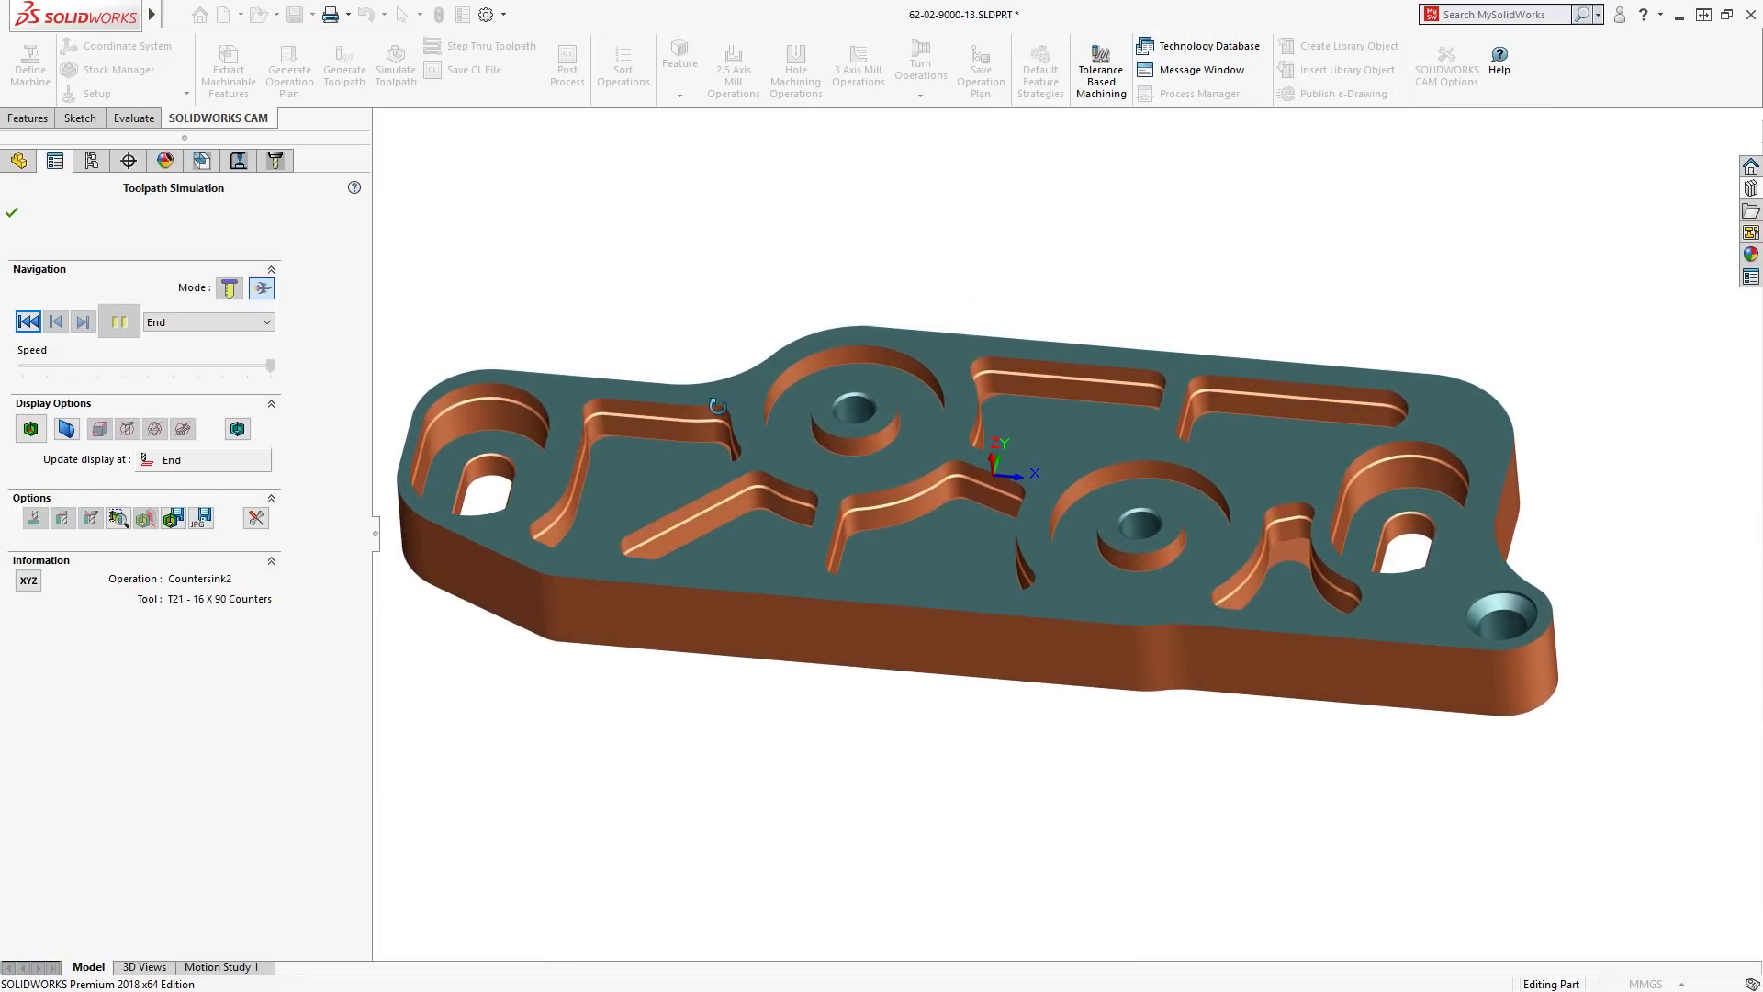
Briefly show the deviation compare against the design, then close Toolpath Simulation.
{"action": "left_click", "coordinate": [31, 429]}
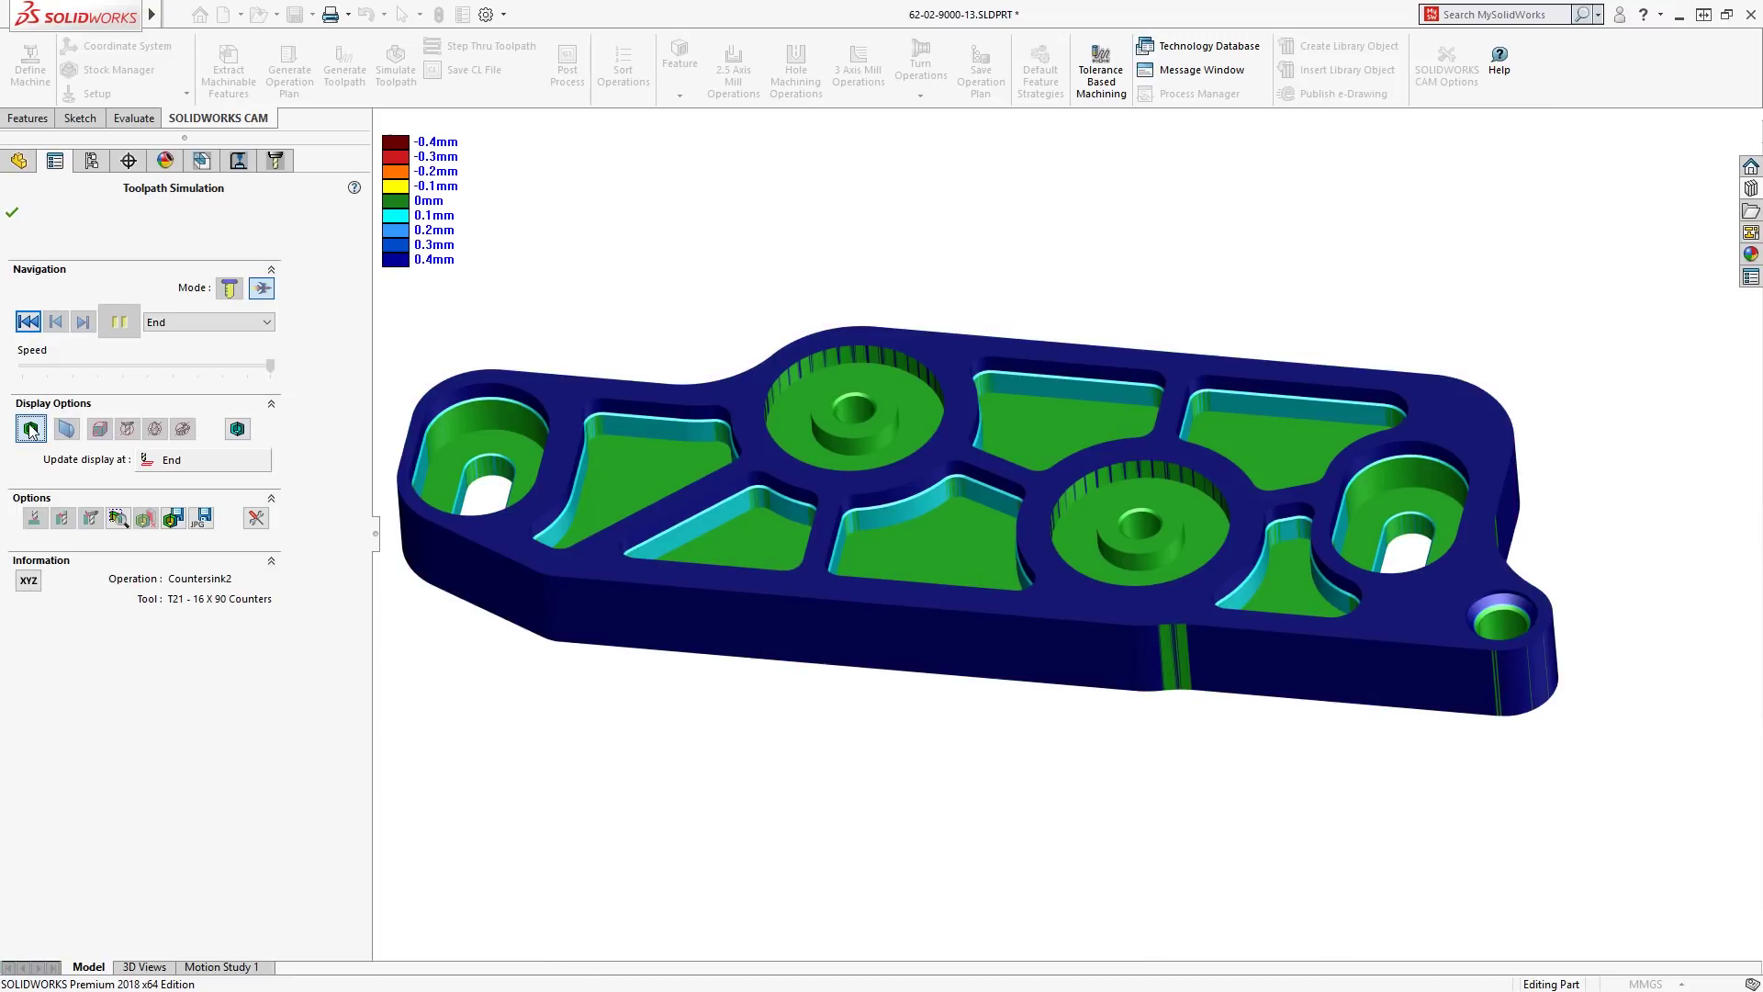
{"action": "left_click", "coordinate": [31, 429]}
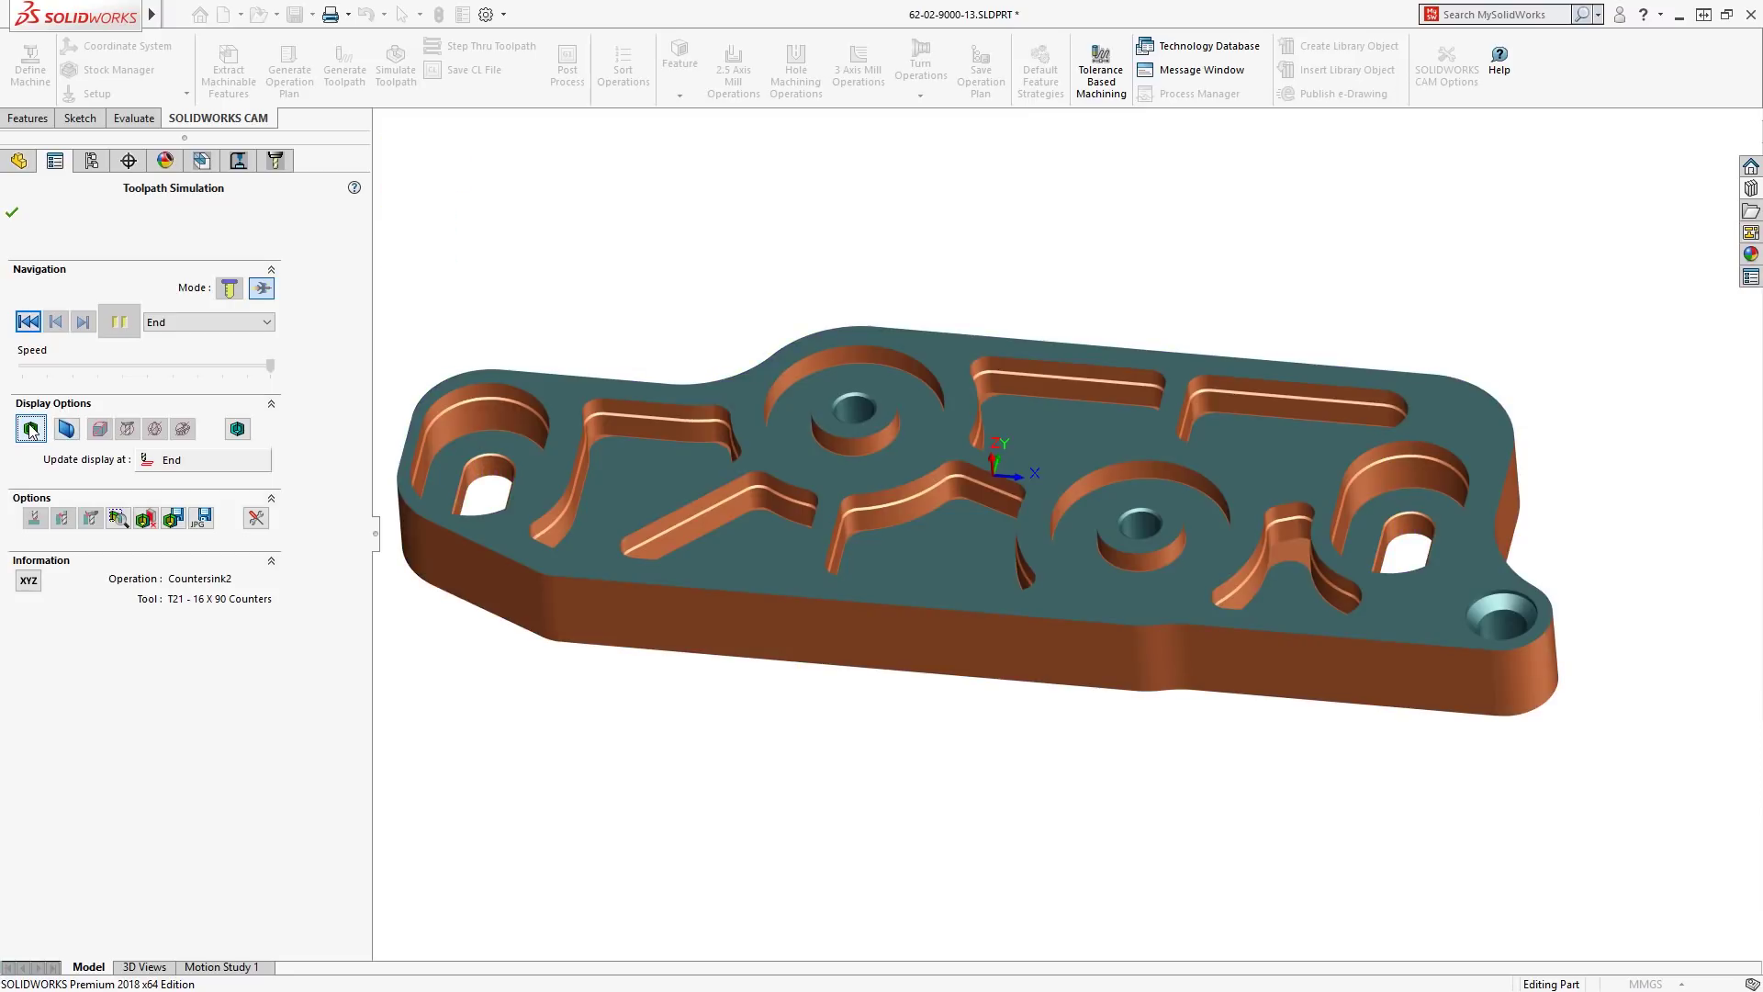
{"action": "left_click", "coordinate": [13, 214]}
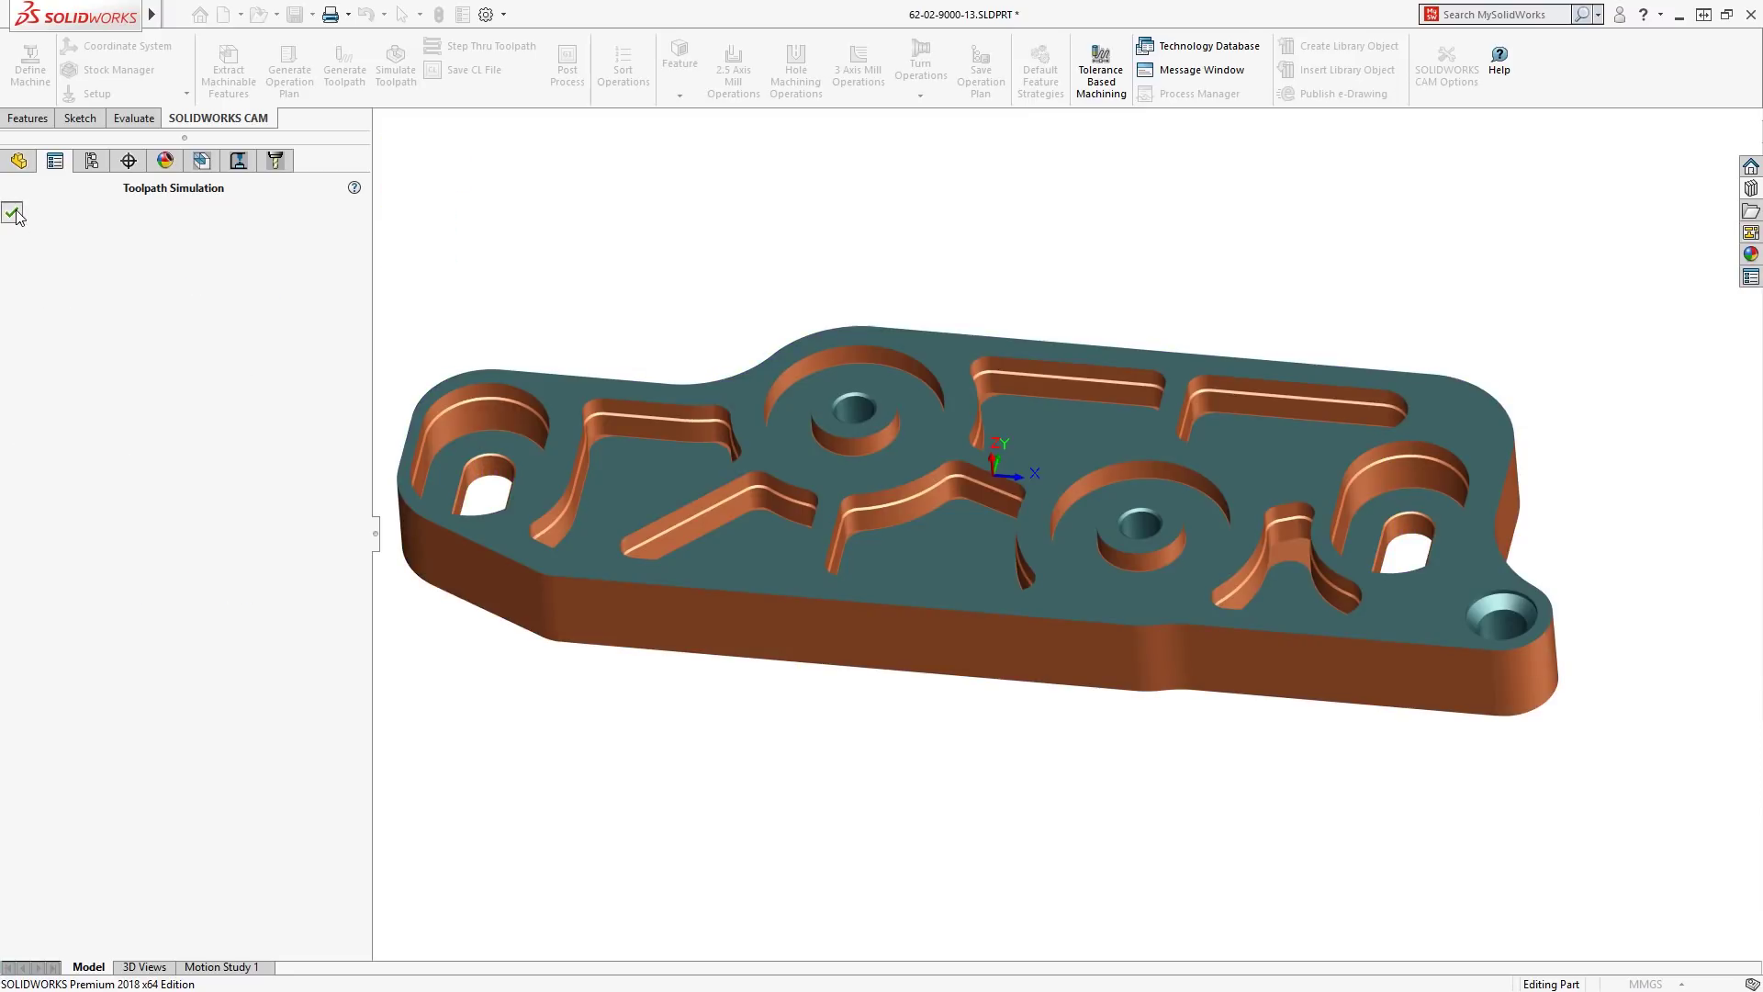